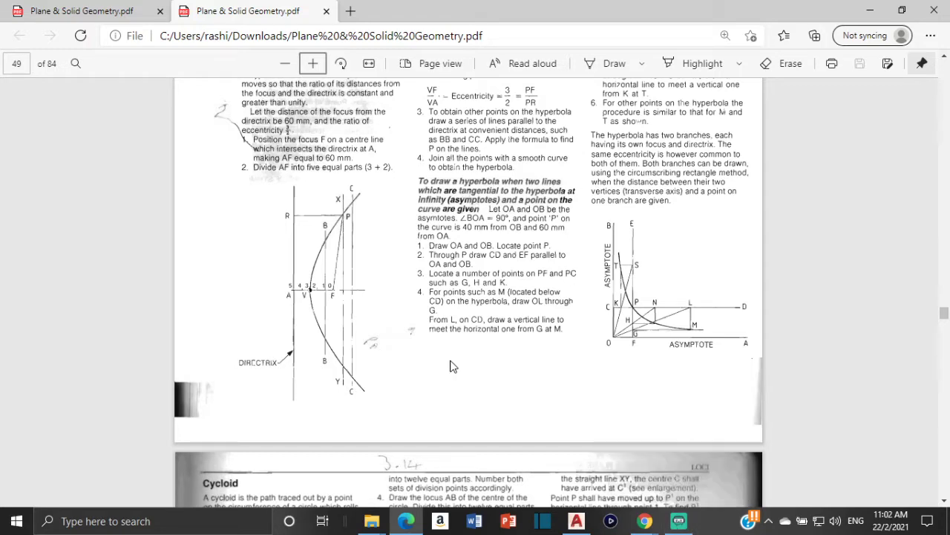
# Switch from the hyperbola textbook page to AutoCAD and draw a short vertical line for the directrix with Ortho on
pyautogui.scroll(2, 450, 367)
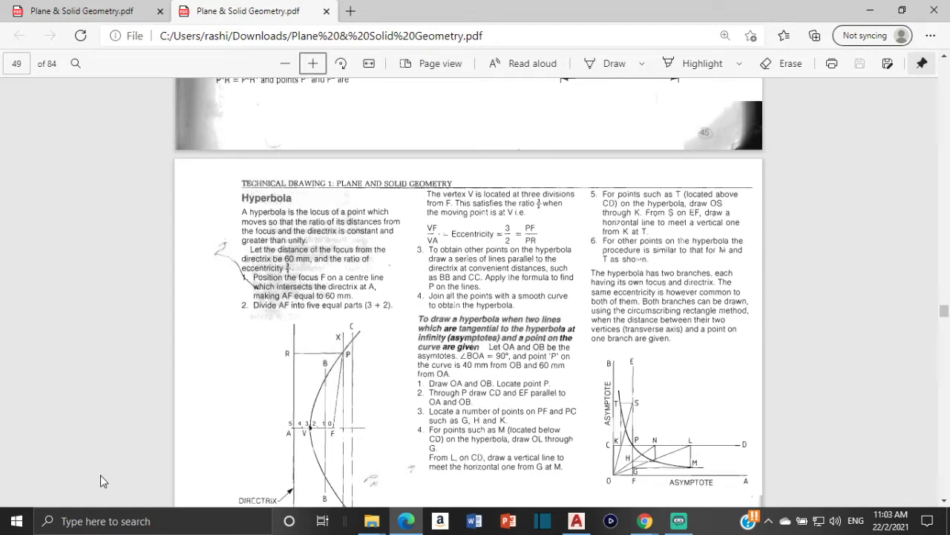
pyautogui.scroll(-3, 160, 393)
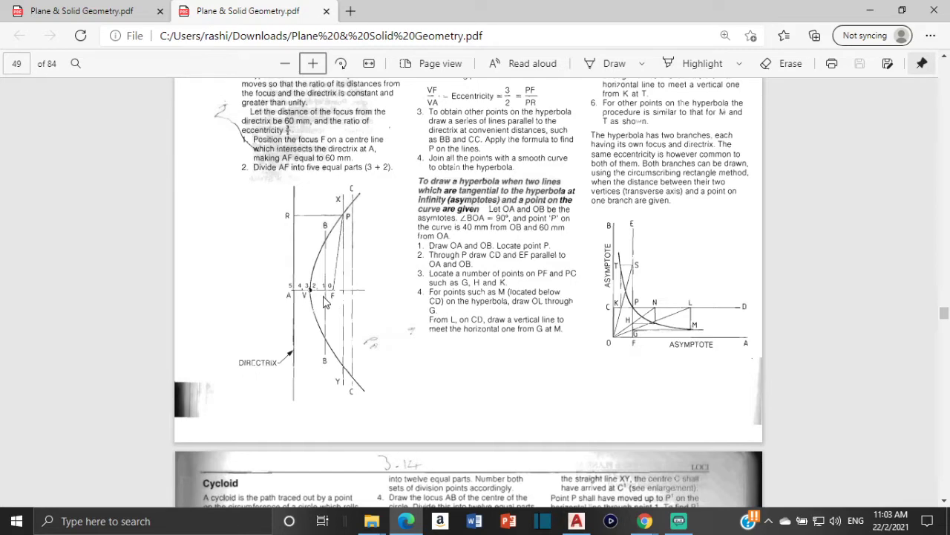
pyautogui.click(578, 520)
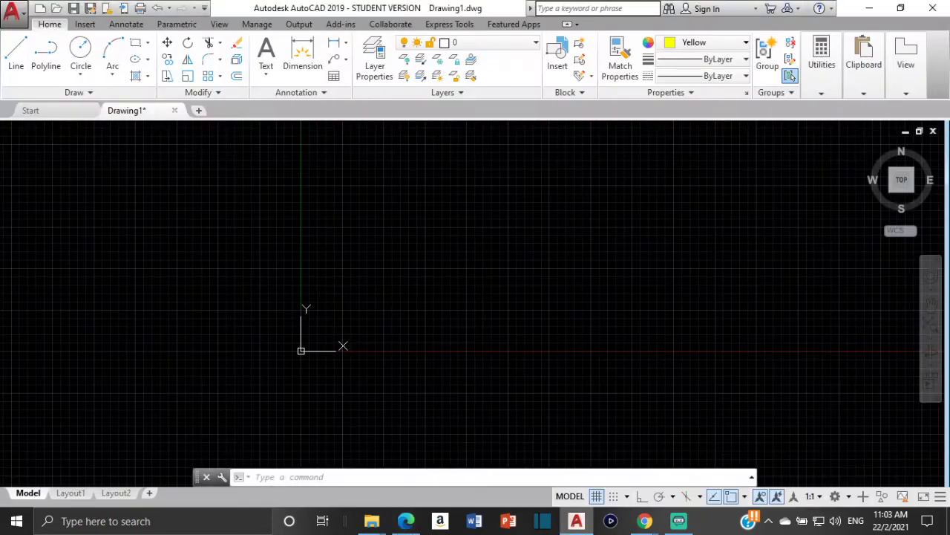
pyautogui.click(13, 43)
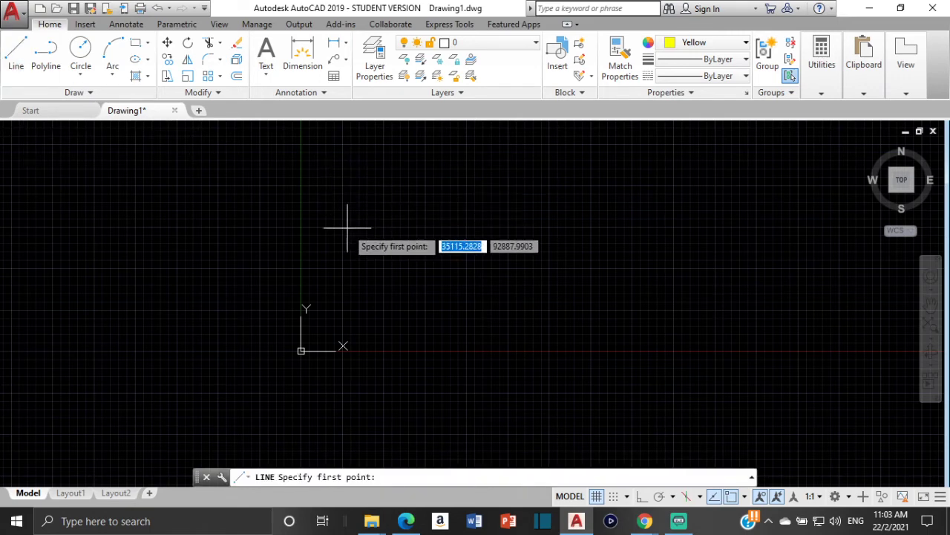
pyautogui.scroll(2, 347, 228)
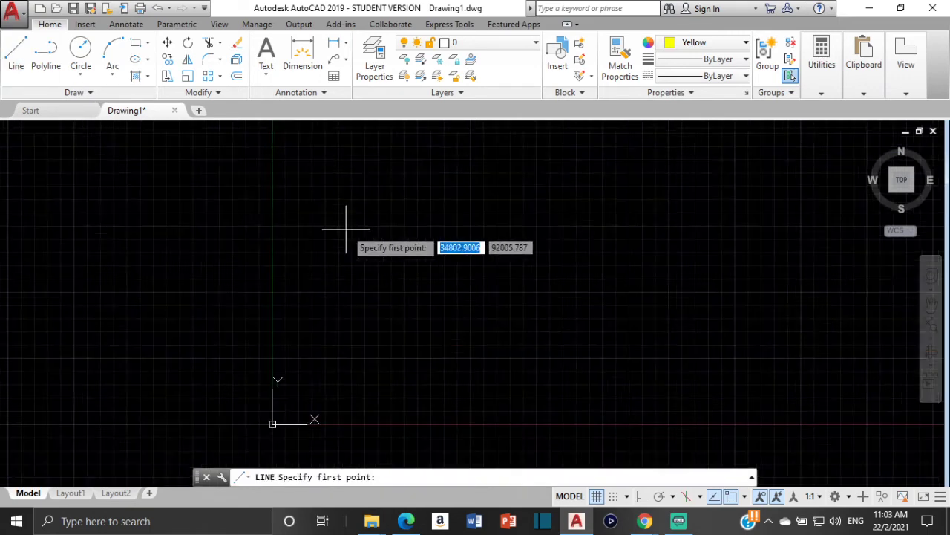
pyautogui.click(339, 186)
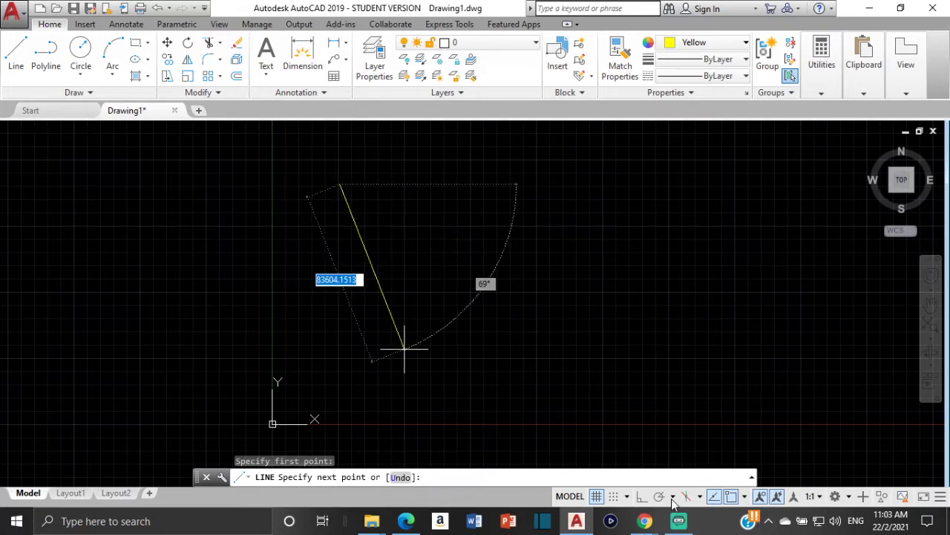
pyautogui.click(643, 496)
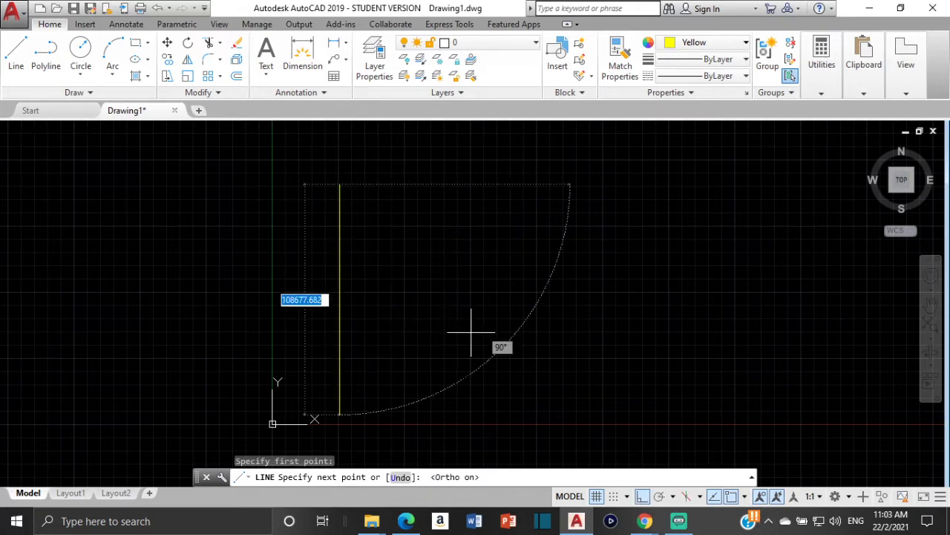
pyautogui.click(340, 212)
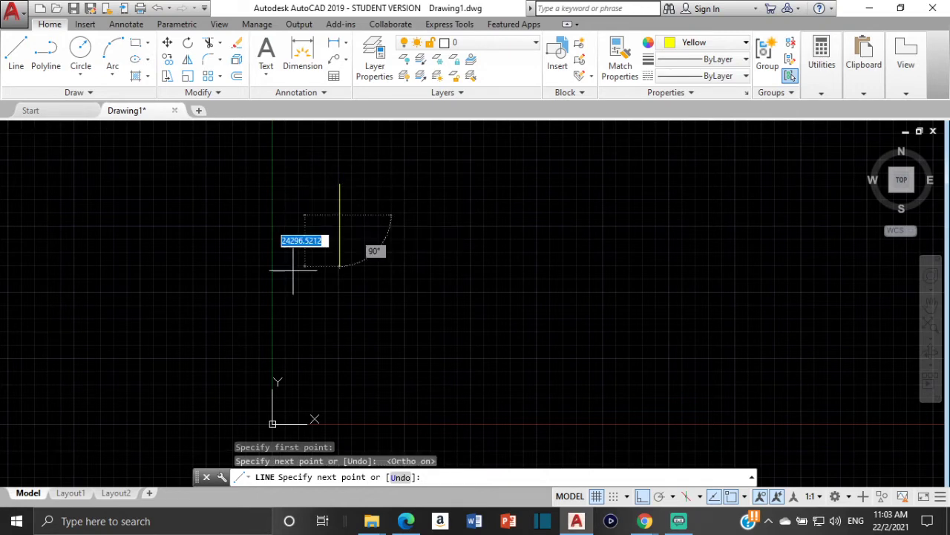
pyautogui.press('Escape')
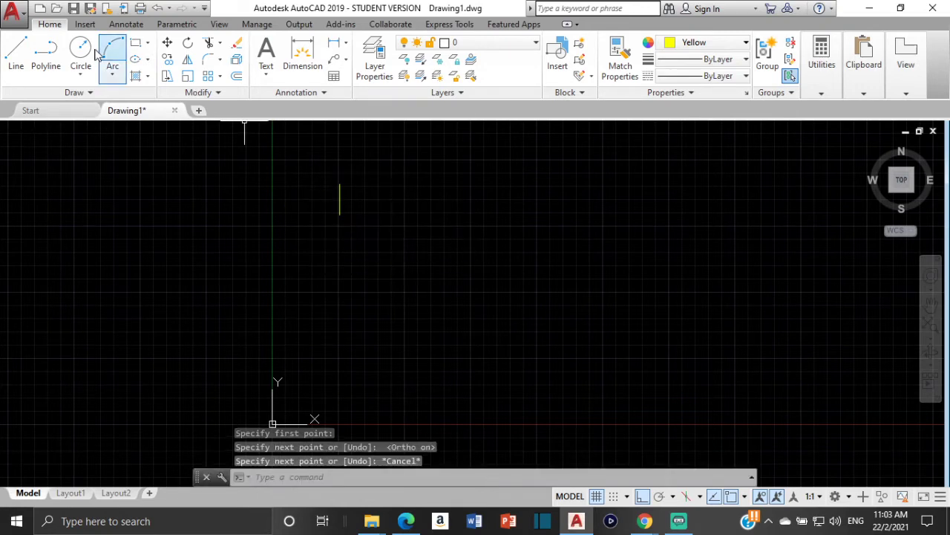
# Draw a horizontal centre line extending right from the midpoint of the vertical directrix line
pyautogui.press('Return')
pyautogui.scroll(5, 339, 191)
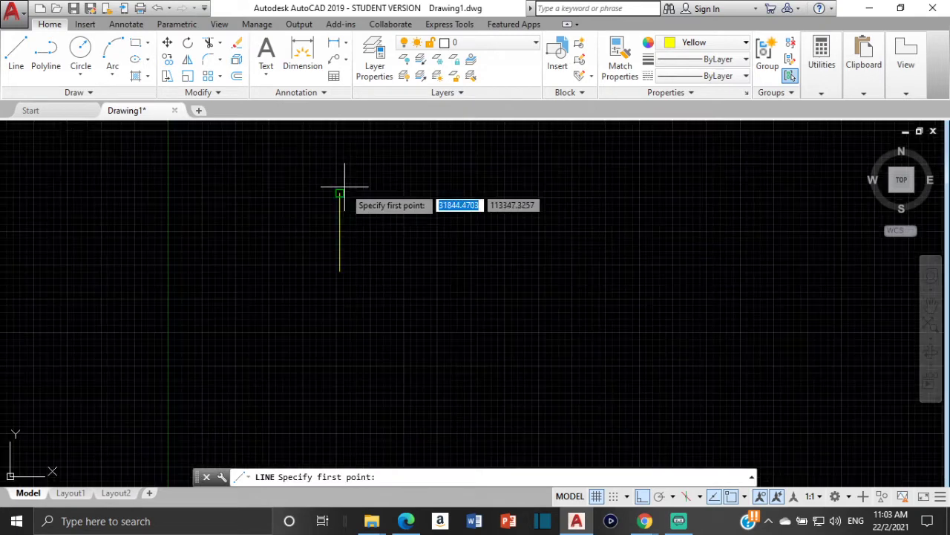
pyautogui.scroll(1, 325, 218)
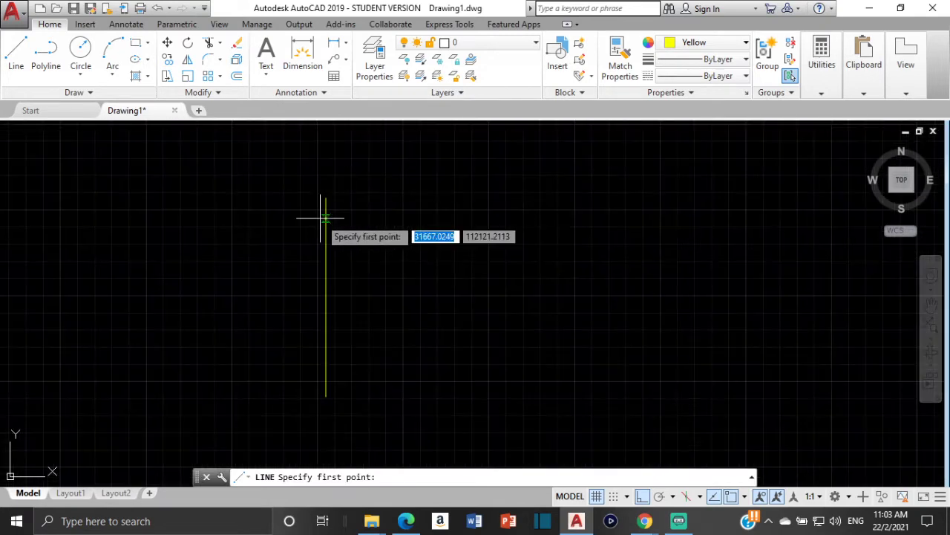
pyautogui.click(325, 297)
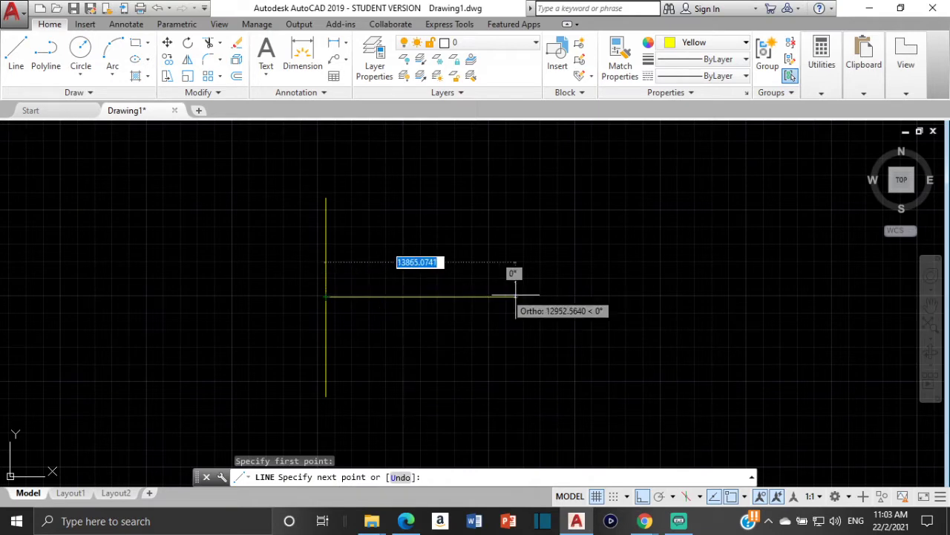
pyautogui.click(356, 297)
pyautogui.scroll(5, 354, 297)
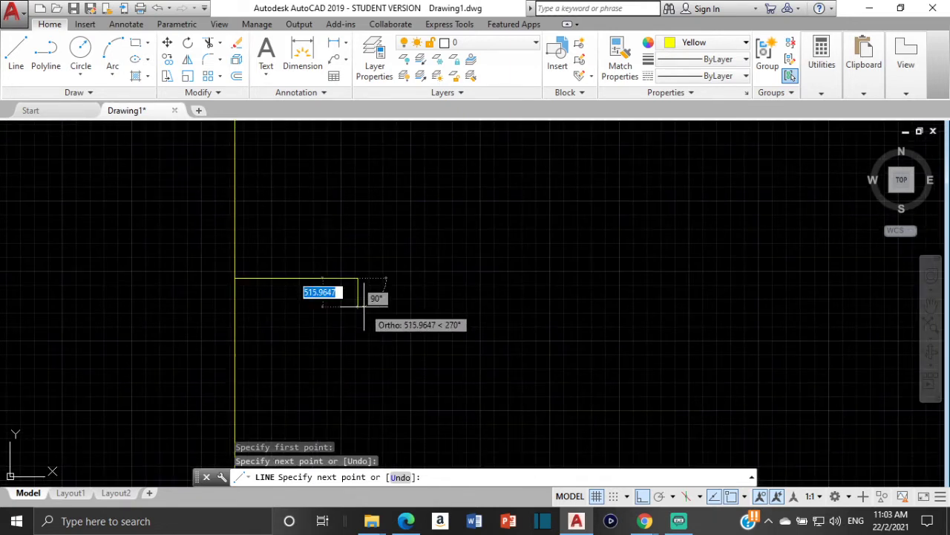
pyautogui.press('Escape')
# Change the horizontal centre line's color to white (255,255,255)
pyautogui.click(304, 277)
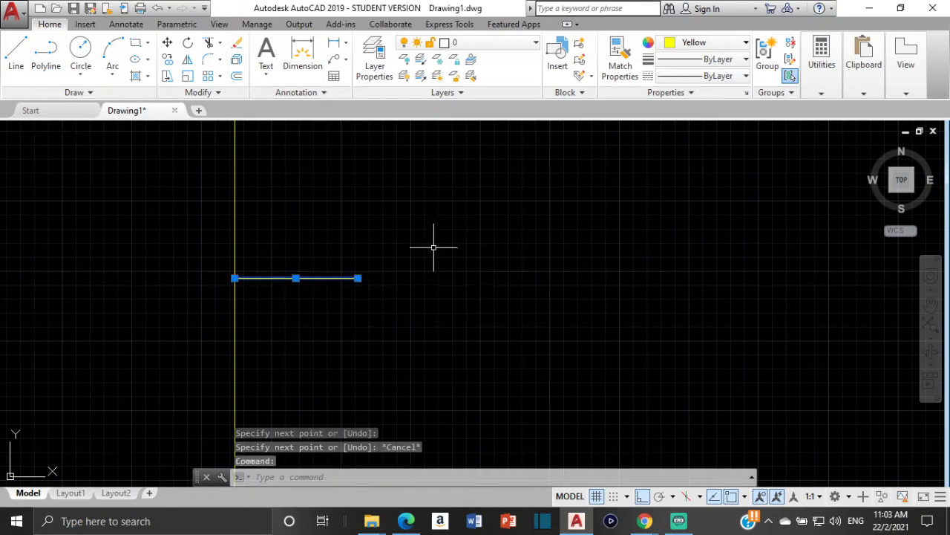
pyautogui.click(738, 59)
pyautogui.click(739, 55)
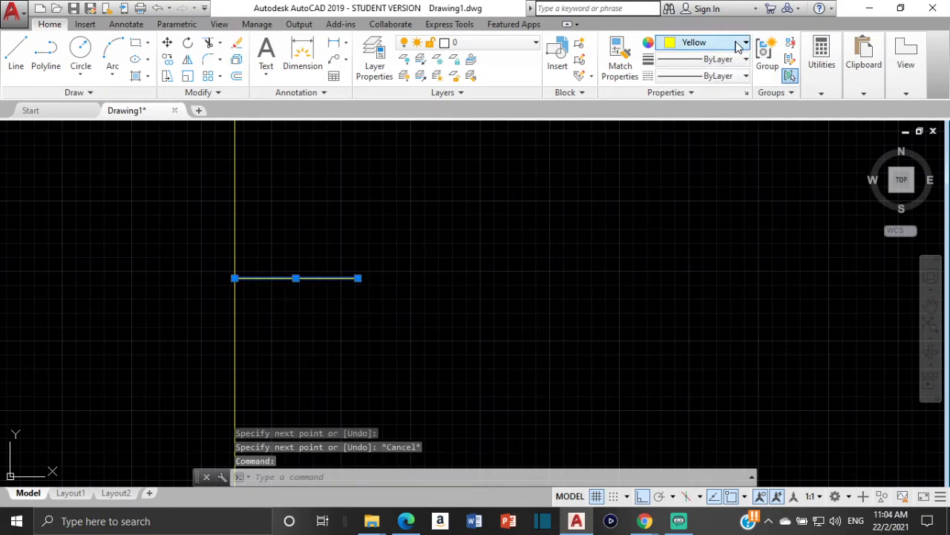
pyautogui.click(735, 47)
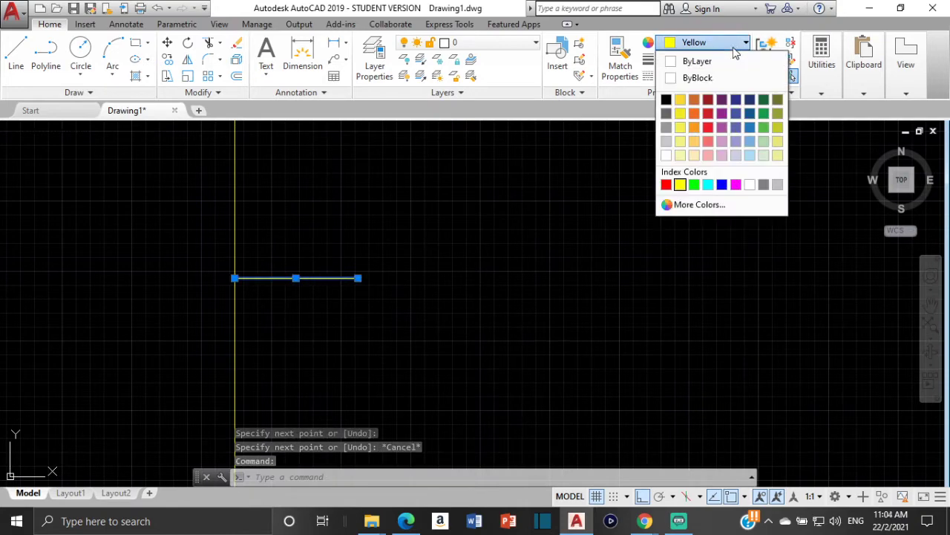
pyautogui.click(667, 159)
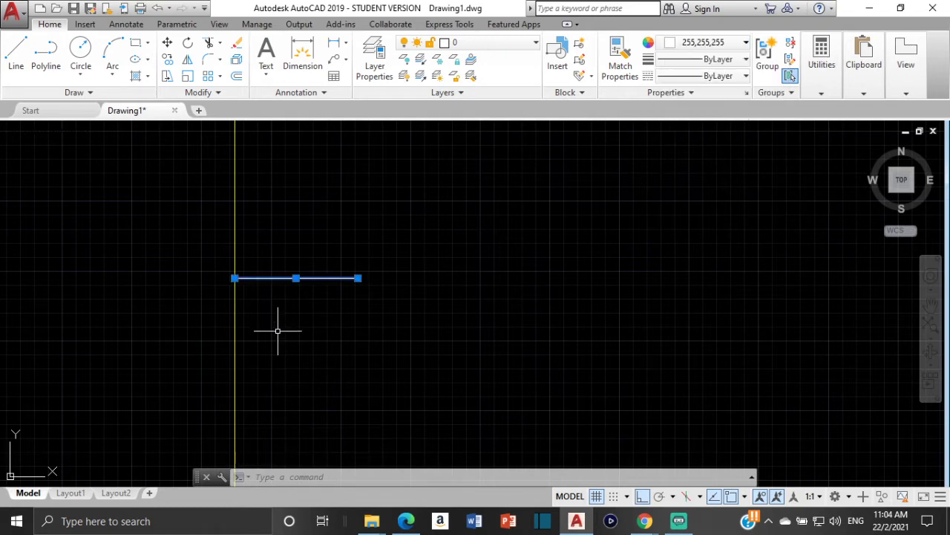
pyautogui.press('Escape')
# Offset the vertical directrix line 60 mm to its right to locate the focus on the centre line
pyautogui.scroll(4, 271, 251)
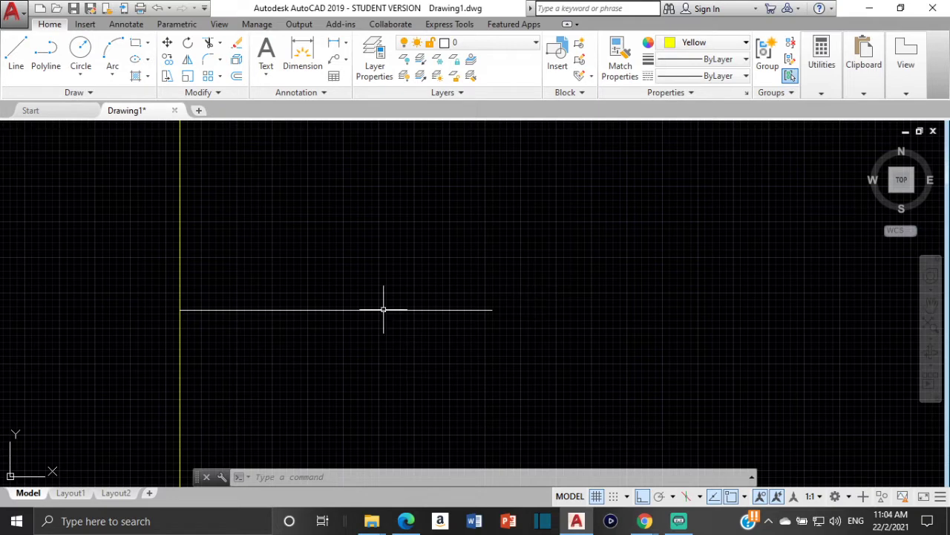
pyautogui.write('o')
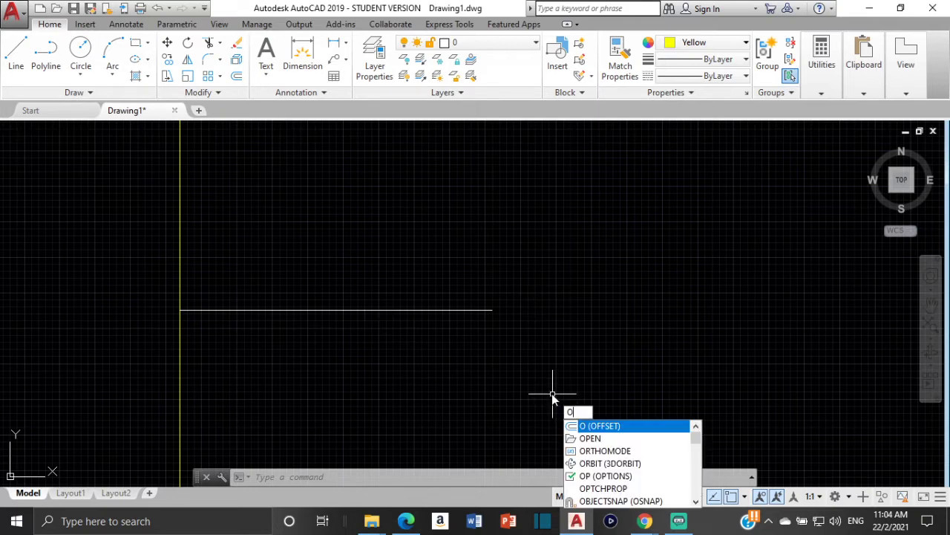
pyautogui.write('d')
pyautogui.press('BackSpace')
pyautogui.write('ff')
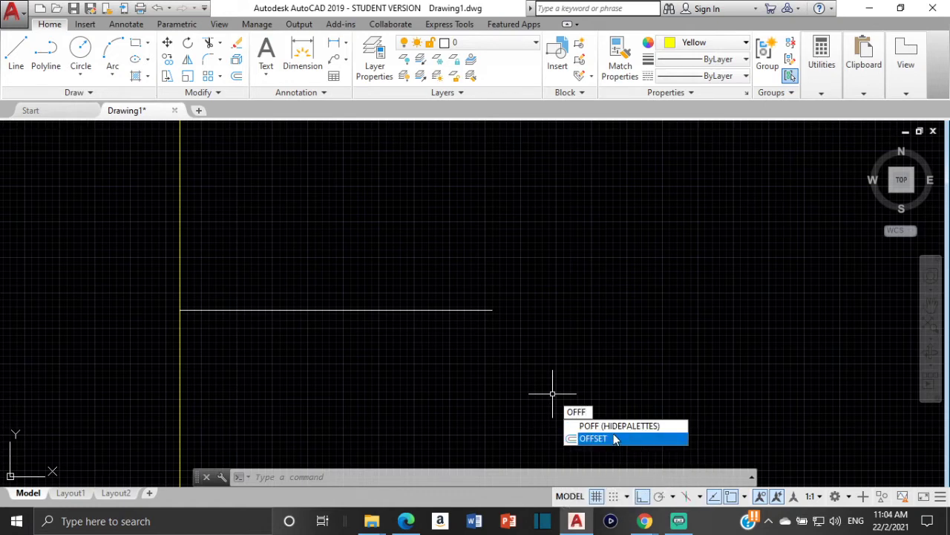
pyautogui.click(614, 438)
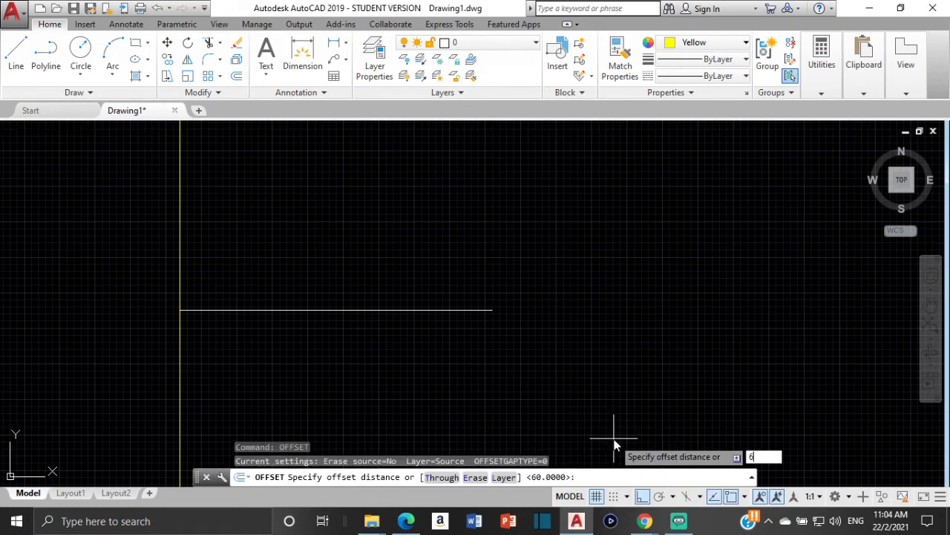
pyautogui.write('60')
pyautogui.press('Return')
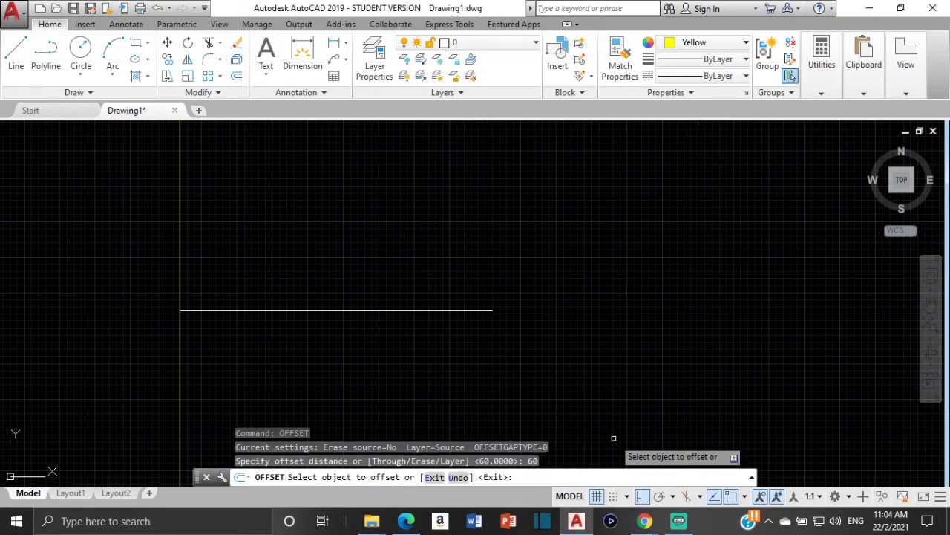
pyautogui.click(179, 245)
pyautogui.click(392, 259)
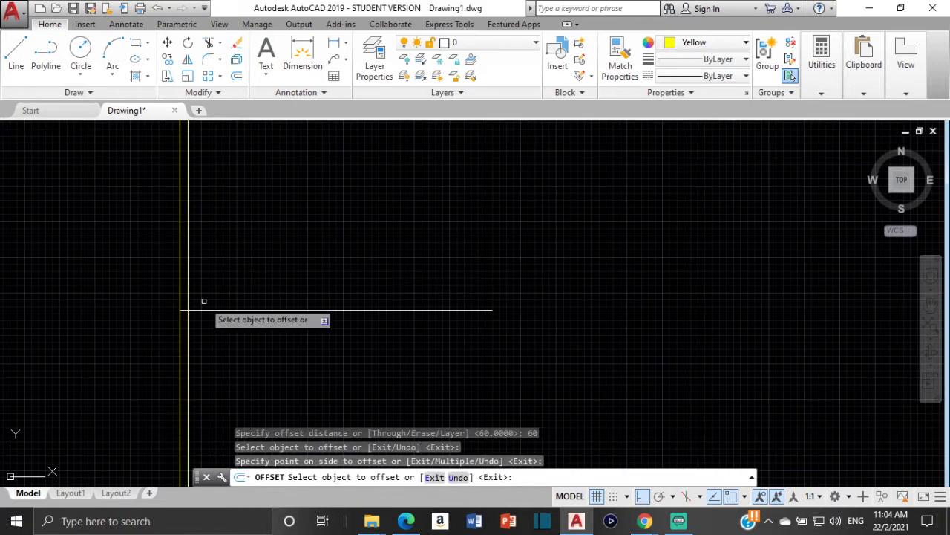
pyautogui.scroll(3, 171, 327)
pyautogui.scroll(-3, 169, 337)
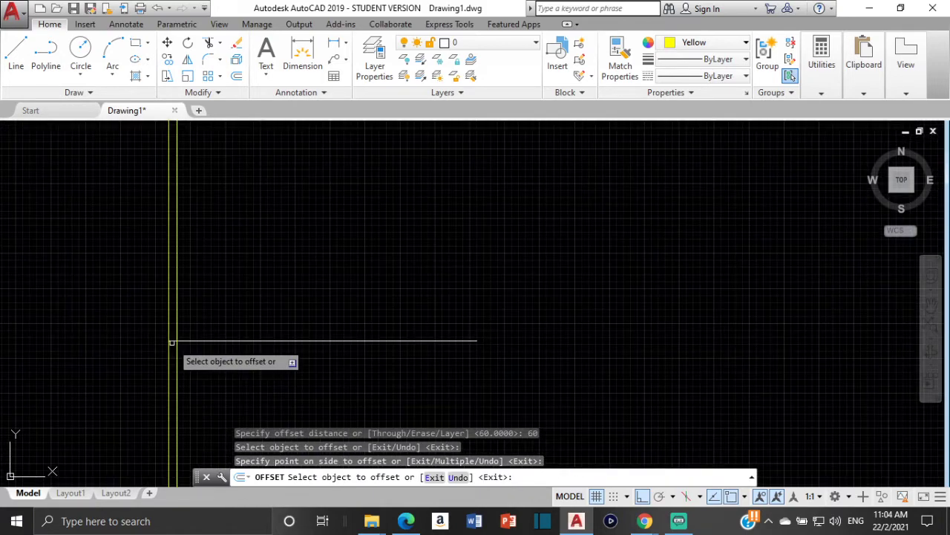
pyautogui.scroll(2, 174, 348)
pyautogui.scroll(3, 174, 348)
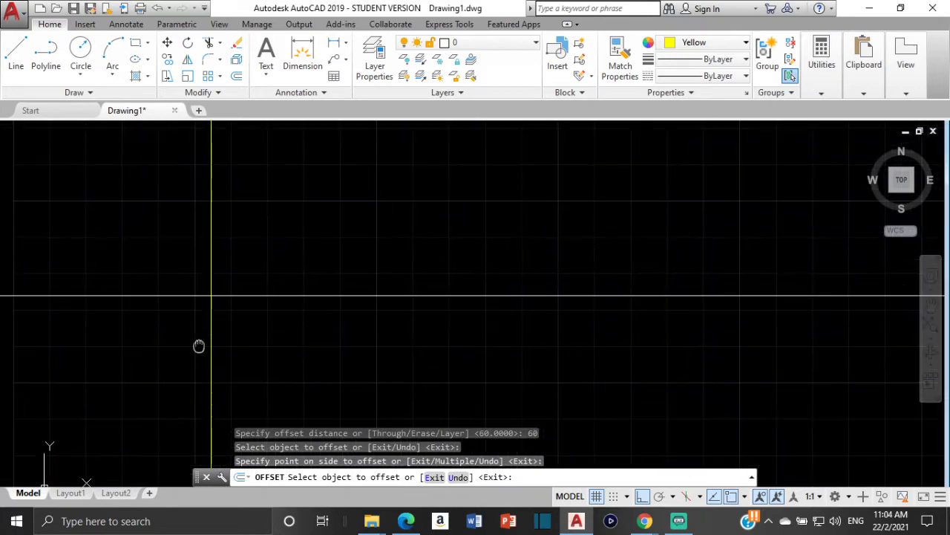
pyautogui.scroll(4, 234, 301)
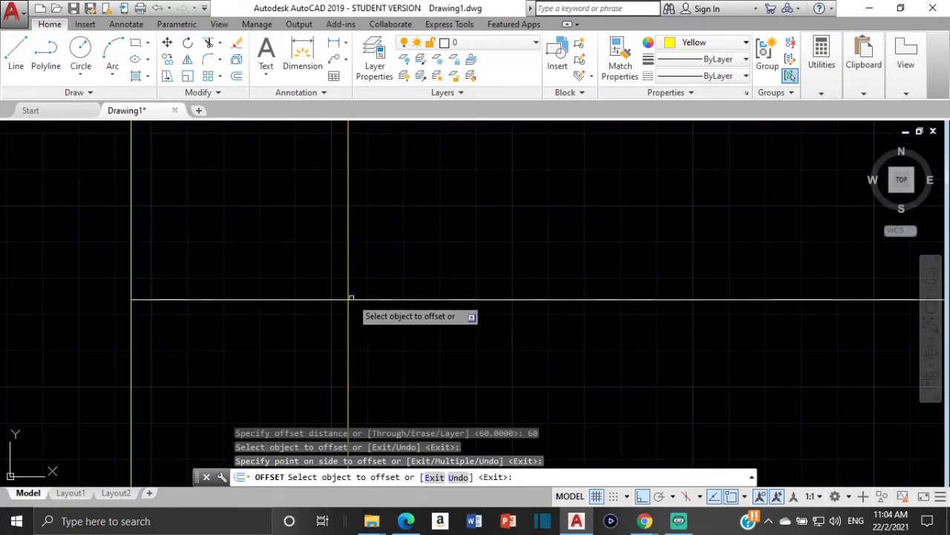
pyautogui.press('Escape')
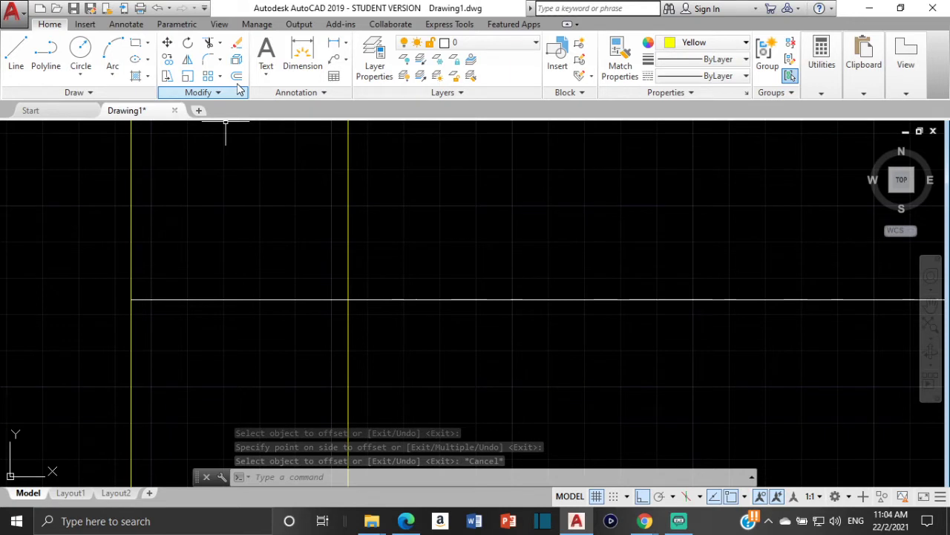
# Add the multiline text label "A" to the left of the directrix, above the centre line
pyautogui.click(266, 52)
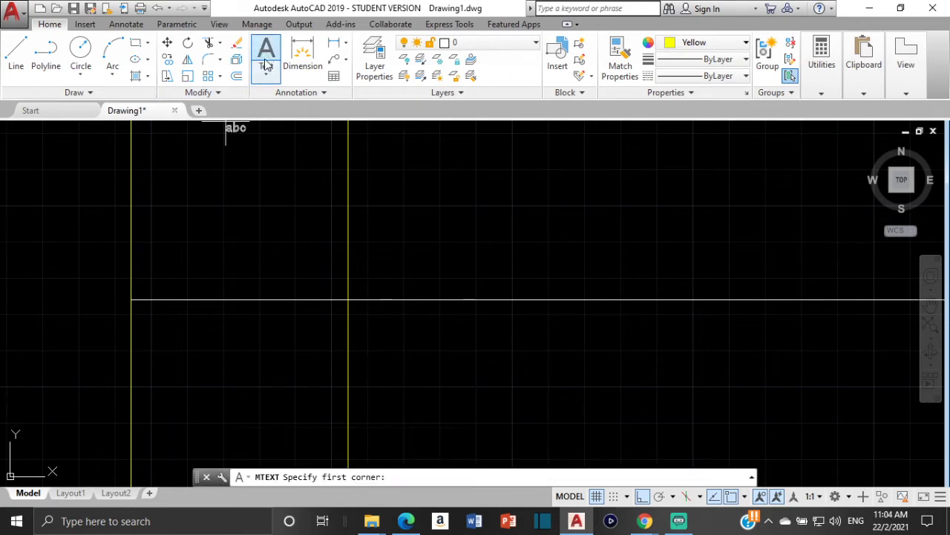
pyautogui.click(26, 225)
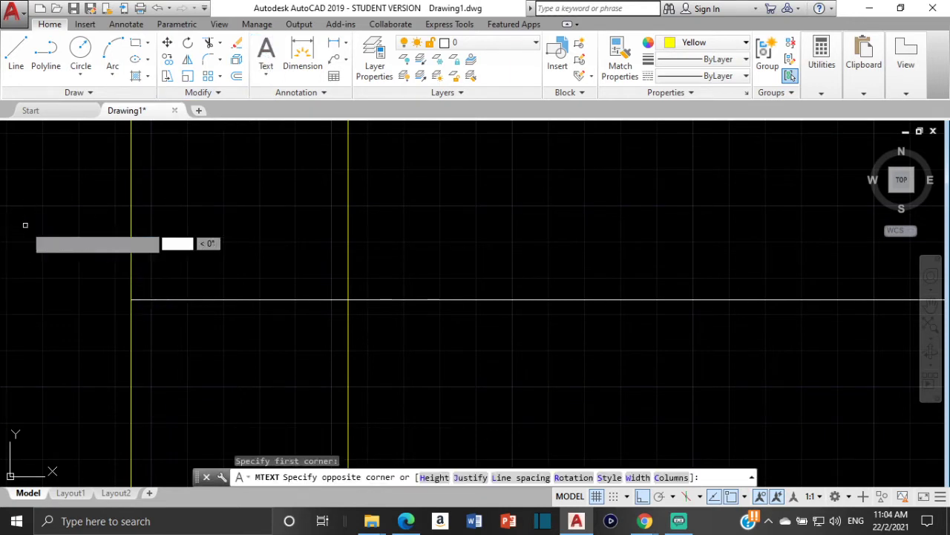
pyautogui.click(121, 313)
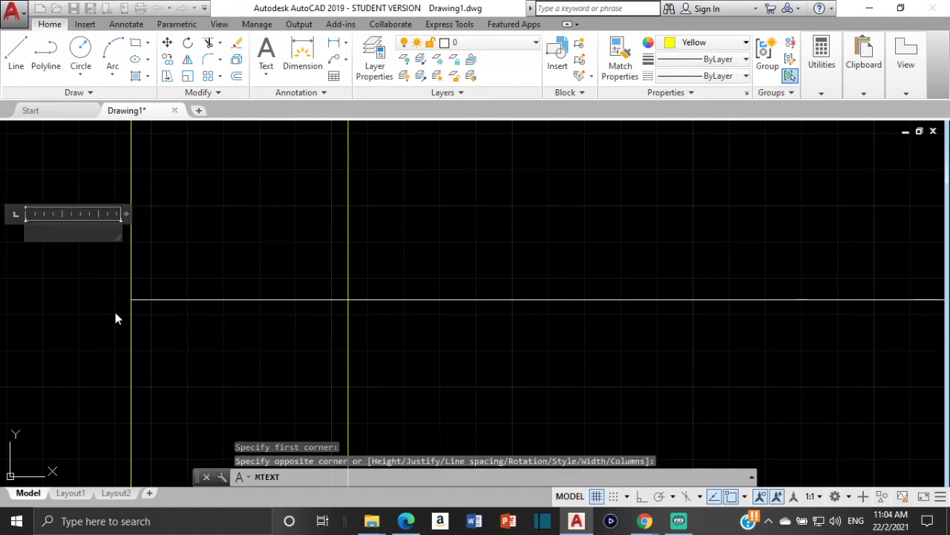
pyautogui.write('A')
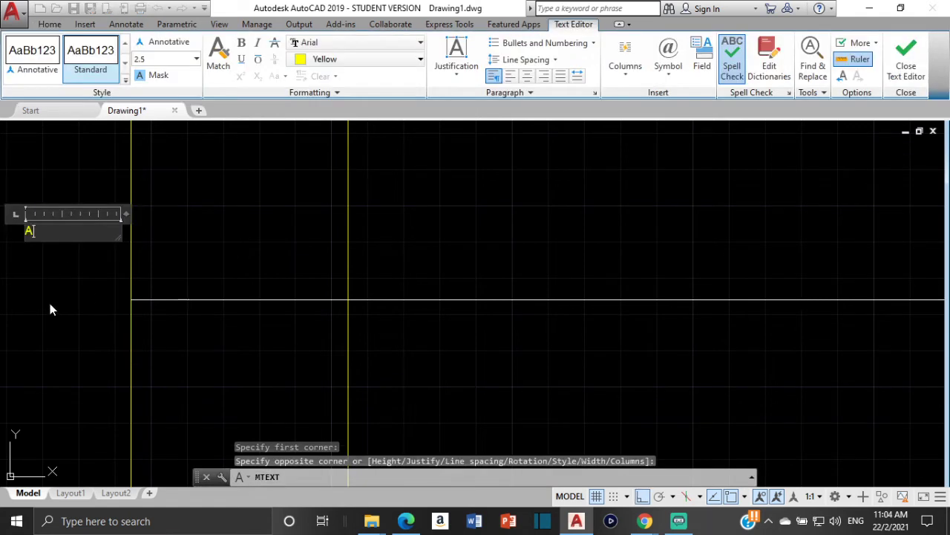
pyautogui.click(37, 295)
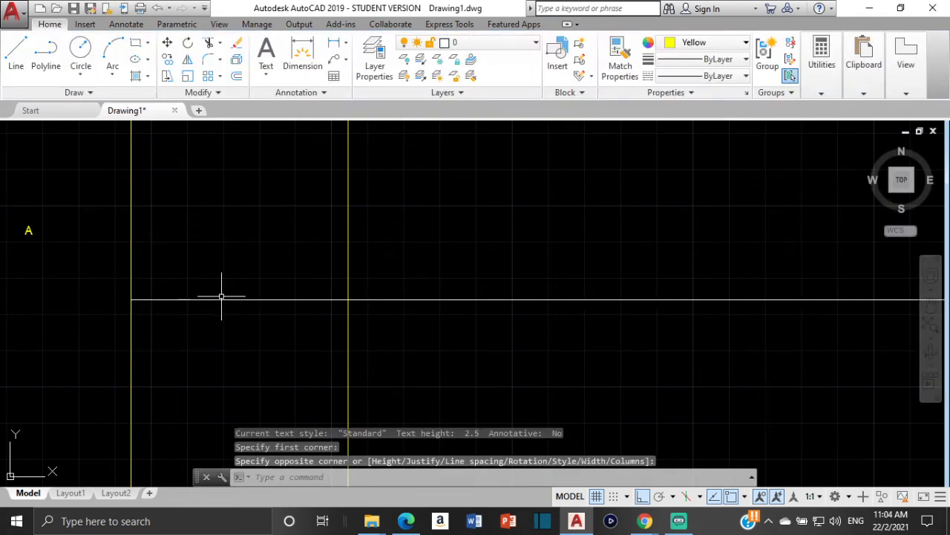
# Move the label "A" to just left of the directrix, level with the start of the horizontal centre line
pyautogui.click(28, 230)
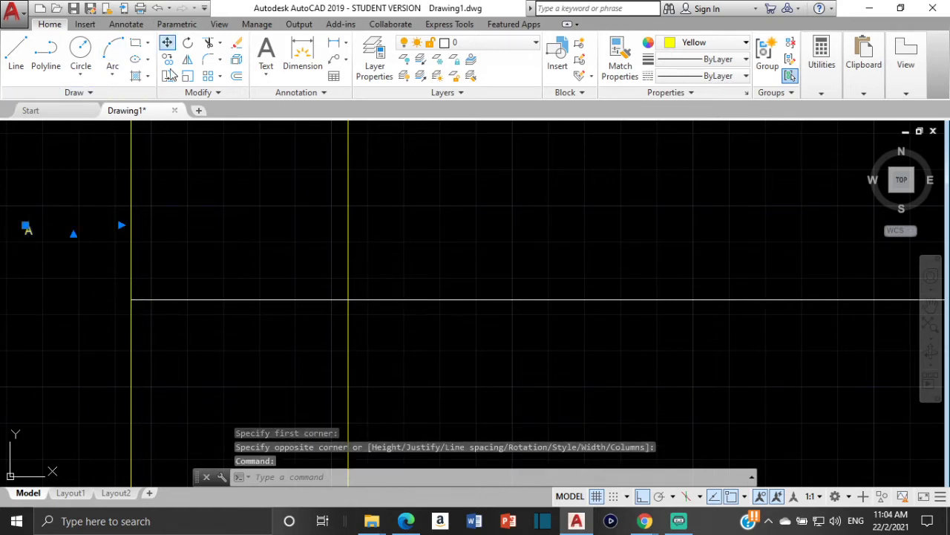
pyautogui.click(167, 43)
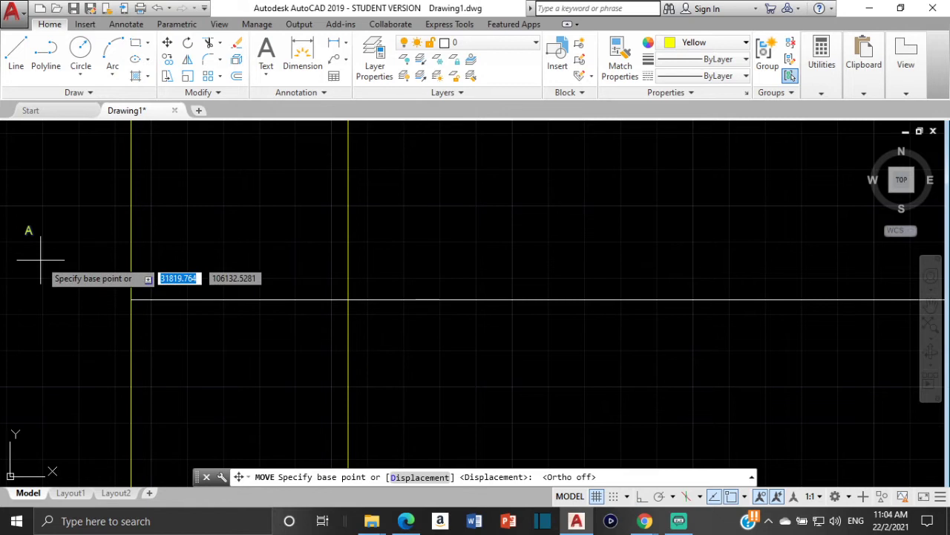
pyautogui.click(28, 231)
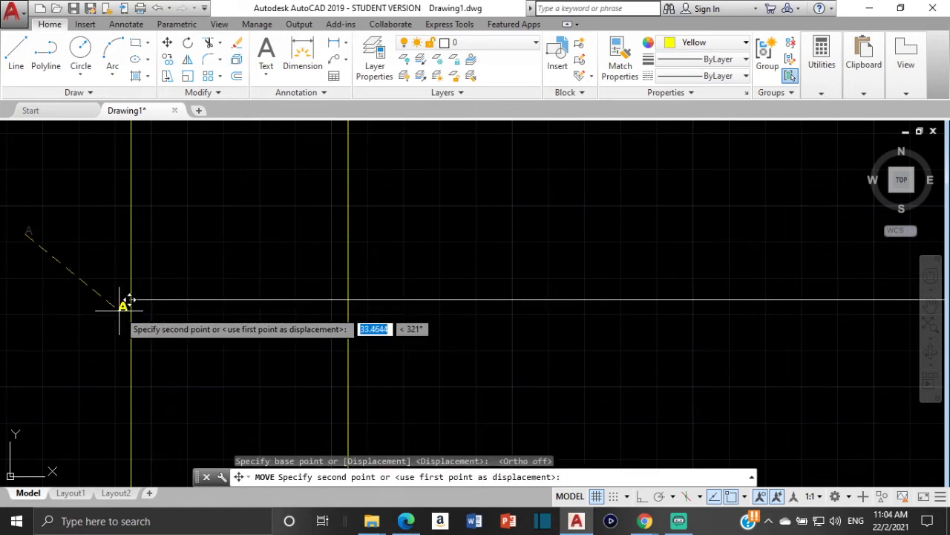
pyautogui.click(122, 301)
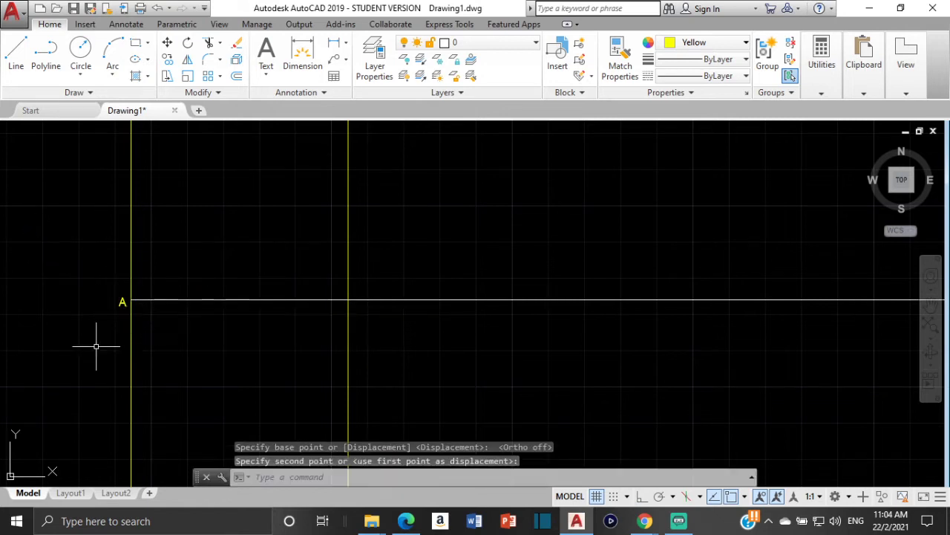
# Copy the label "A" to just right of the vertical focus line, slightly below the centre line, with object snap off, then restore object snap
pyautogui.click(121, 299)
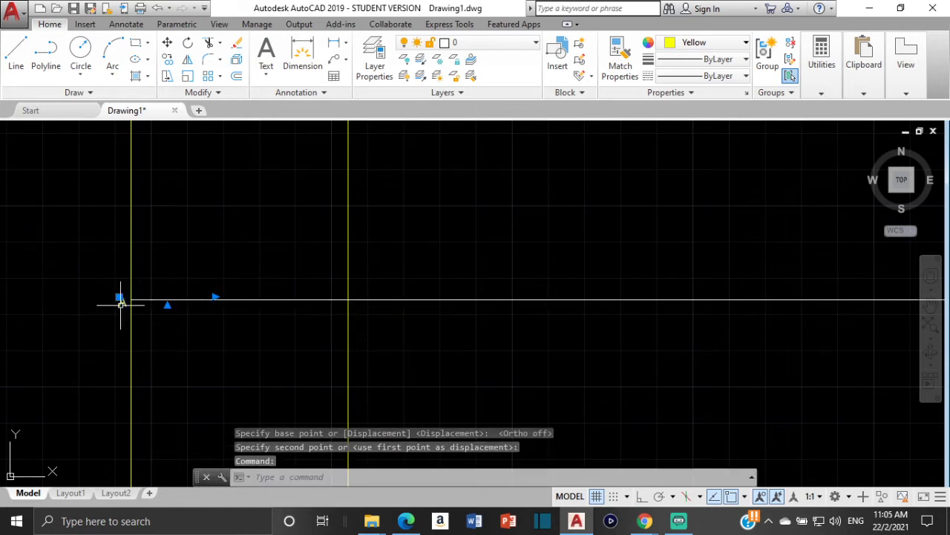
pyautogui.click(167, 59)
pyautogui.click(122, 301)
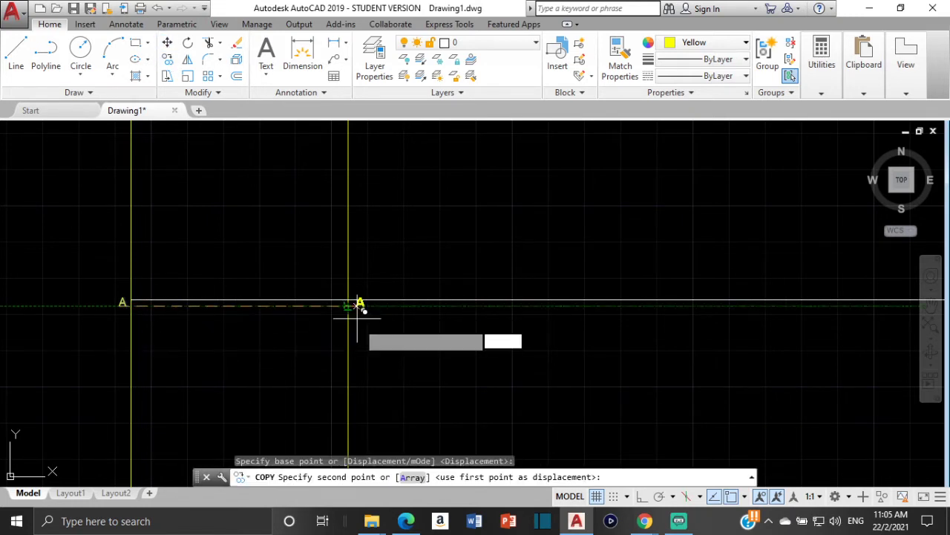
pyautogui.click(732, 497)
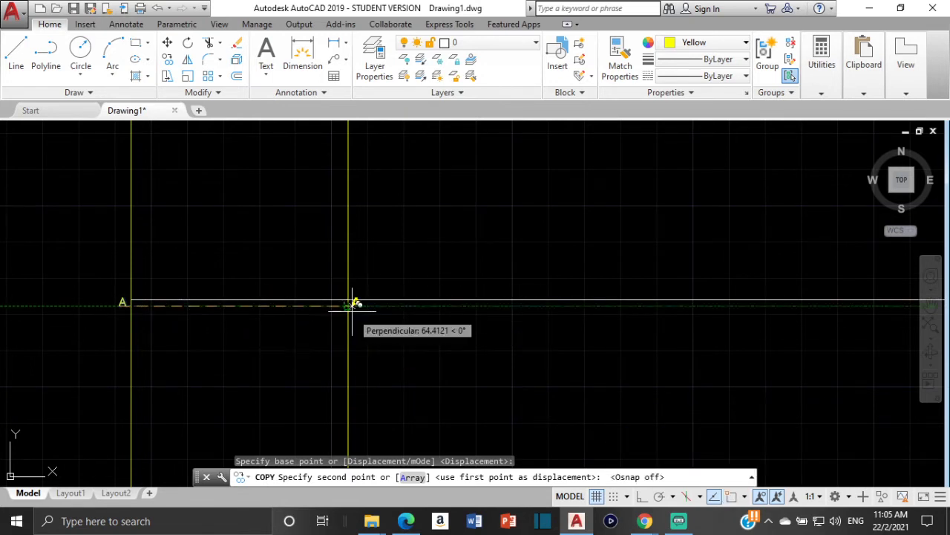
pyautogui.click(359, 304)
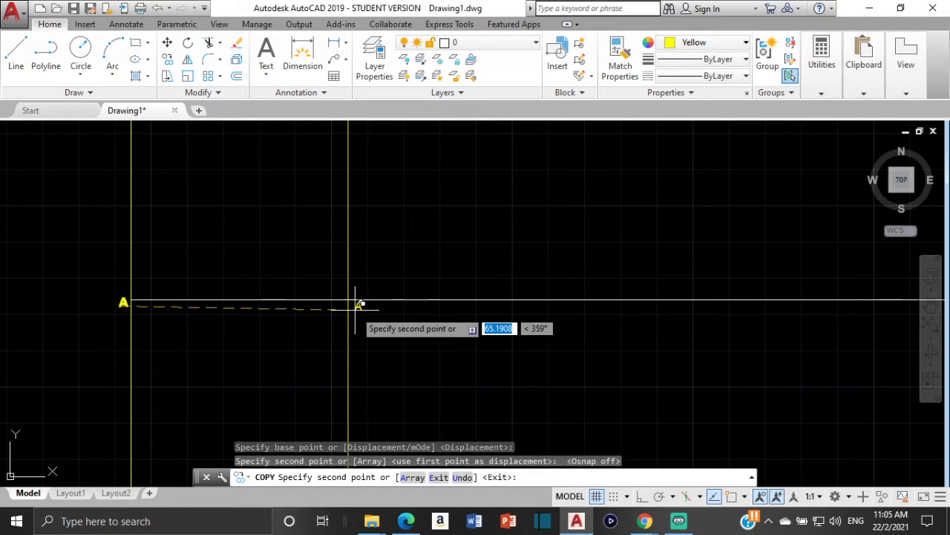
pyautogui.press('Escape')
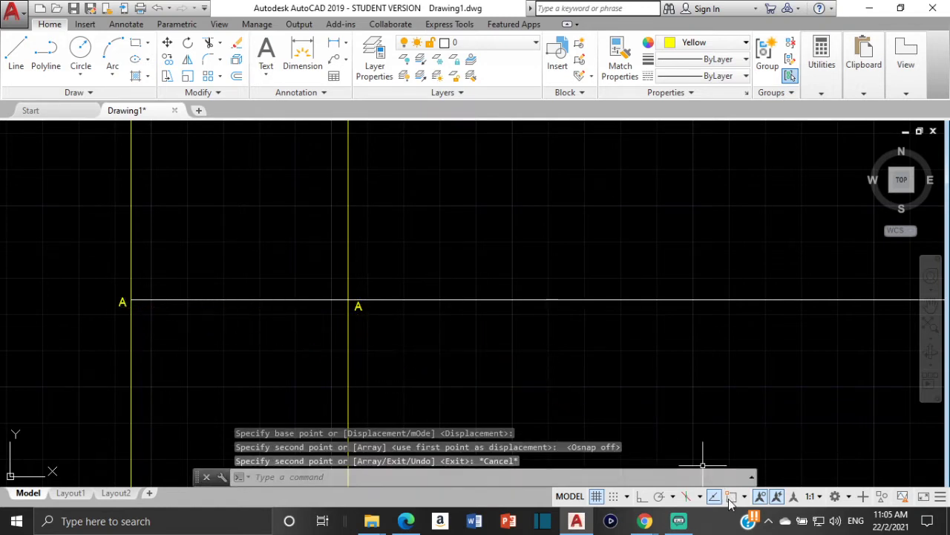
pyautogui.click(732, 497)
# Change the text of the copied label beside the focus line to "F"
pyautogui.click(358, 307)
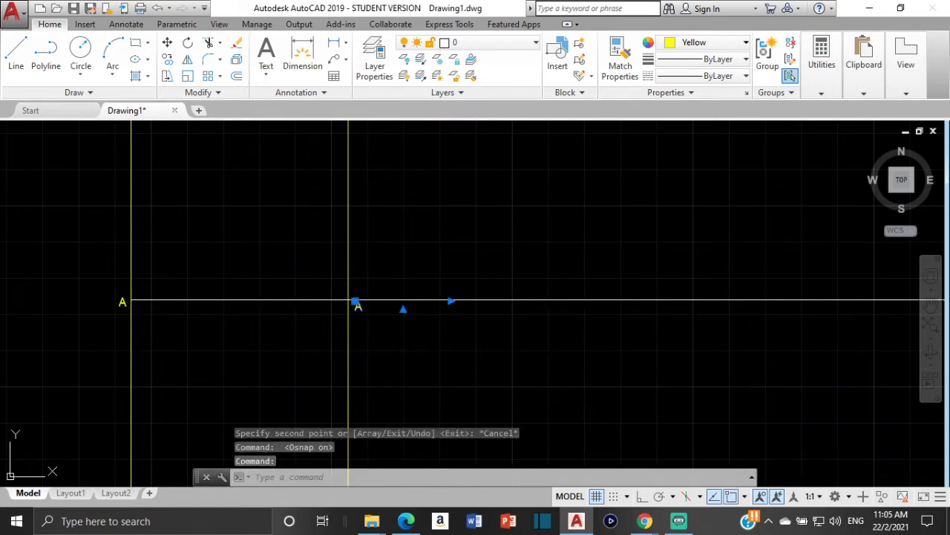
pyautogui.doubleClick(358, 306)
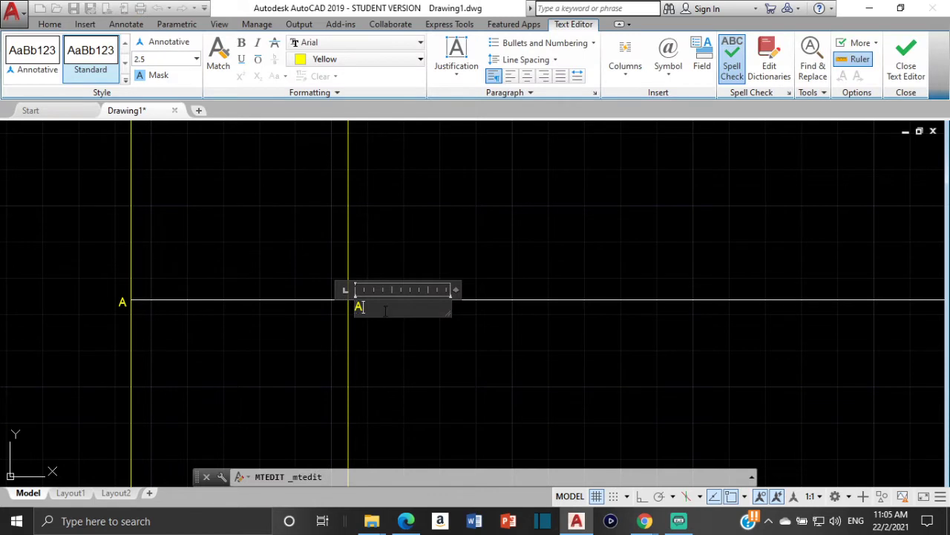
pyautogui.press('Escape')
pyautogui.click(358, 305)
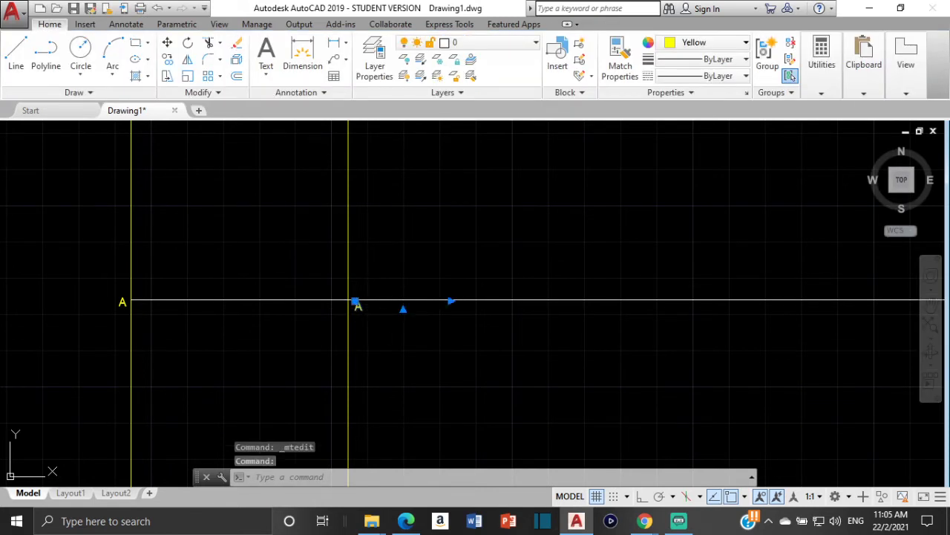
pyautogui.doubleClick(359, 306)
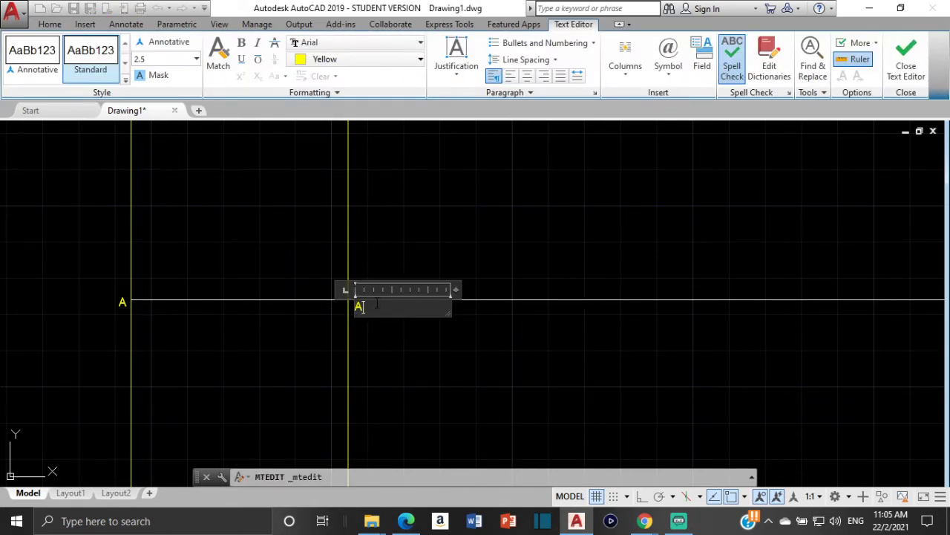
pyautogui.click(287, 332)
pyautogui.click(350, 350)
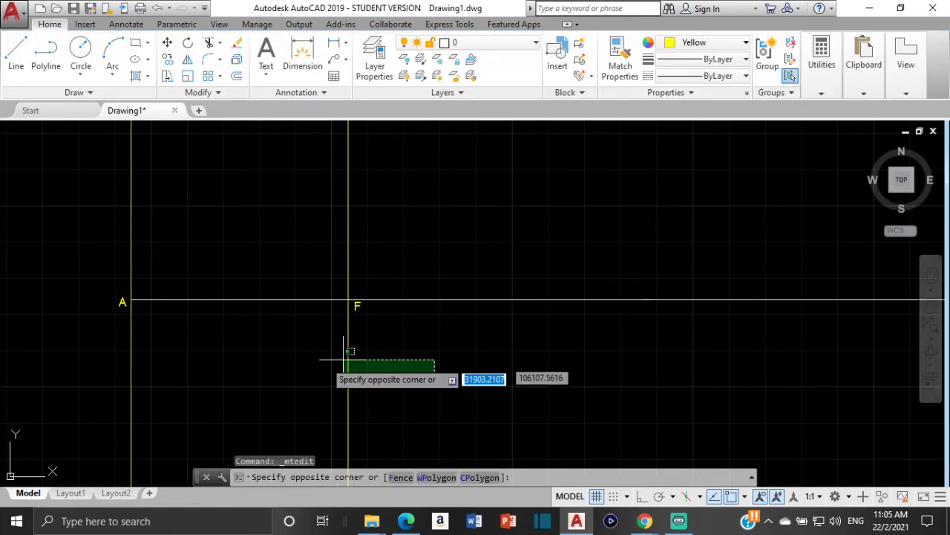
pyautogui.click(418, 366)
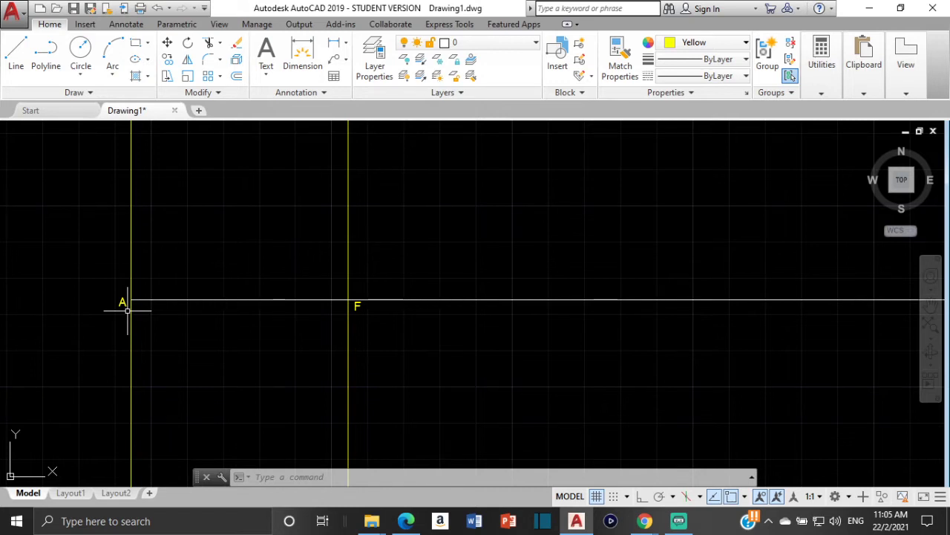
pyautogui.click(221, 303)
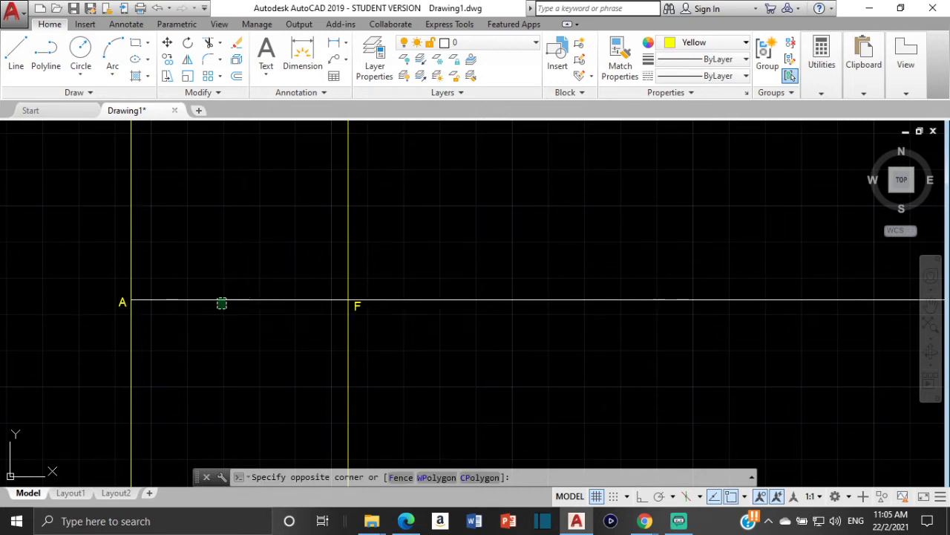
pyautogui.press('Escape')
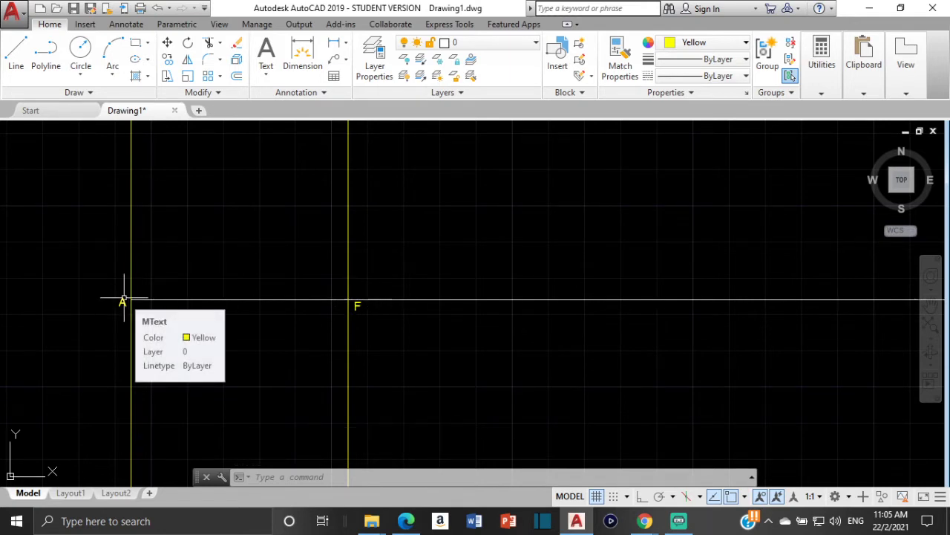
pyautogui.click(251, 300)
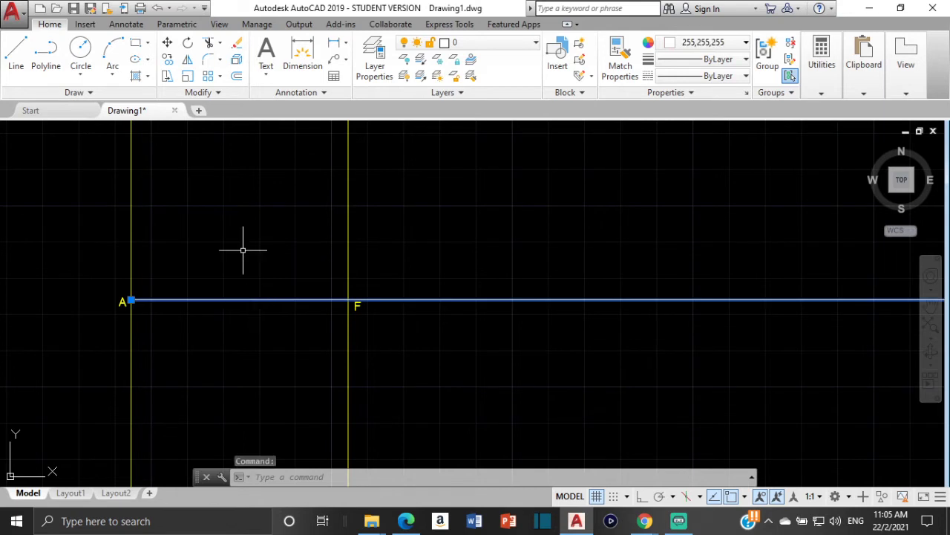
pyautogui.write('EX')
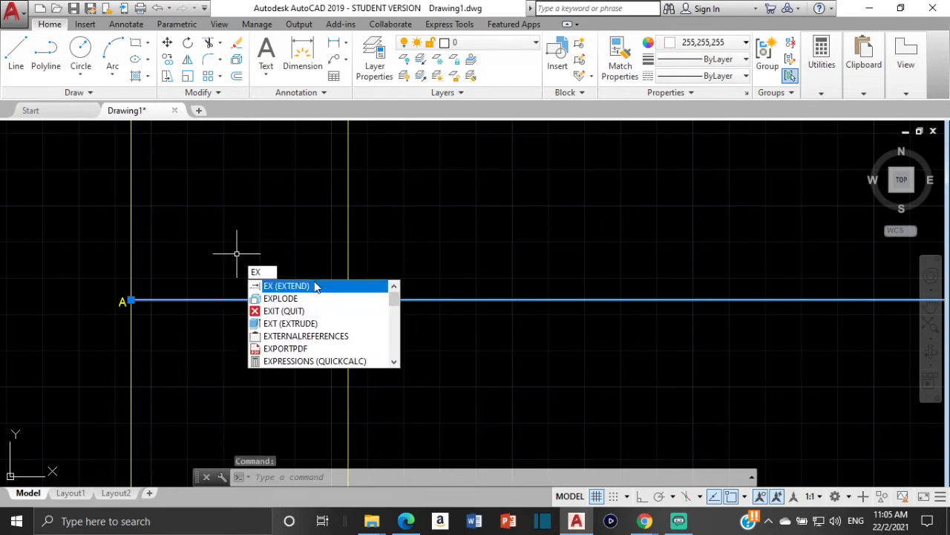
pyautogui.press('Escape')
pyautogui.press('Escape')
# Trim away the short piece of the centre line just right of the vertical focus line, separating segment A–F from the rest
pyautogui.write('T')
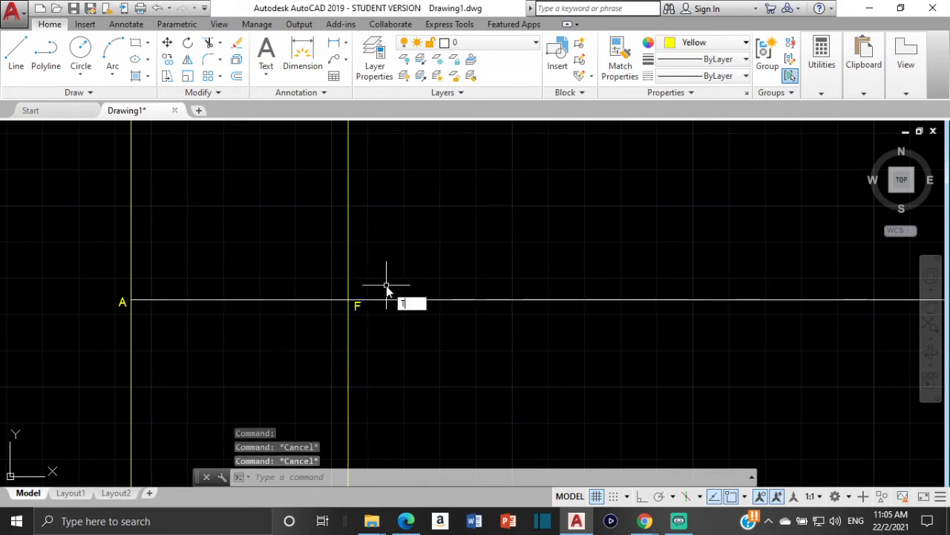
pyautogui.write('R')
pyautogui.press('Return')
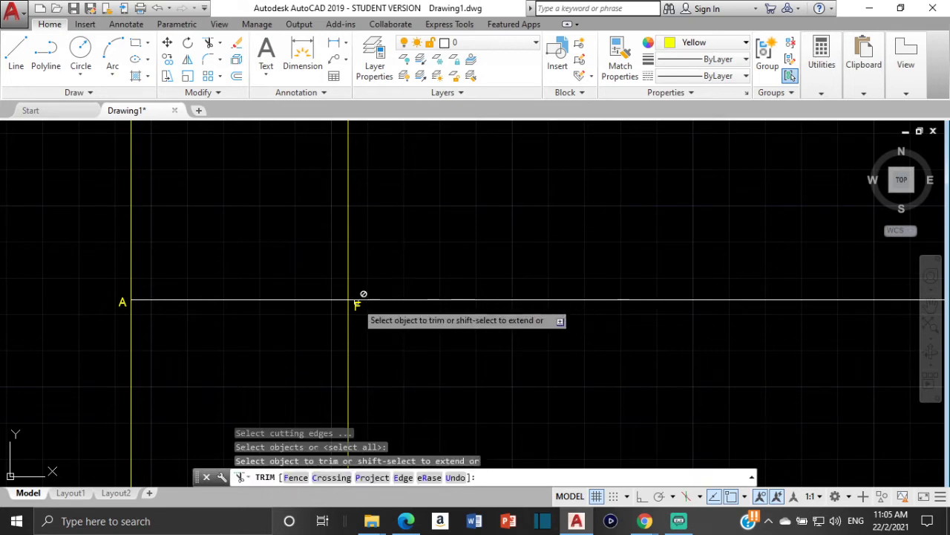
pyautogui.scroll(4, 364, 295)
pyautogui.click(333, 297)
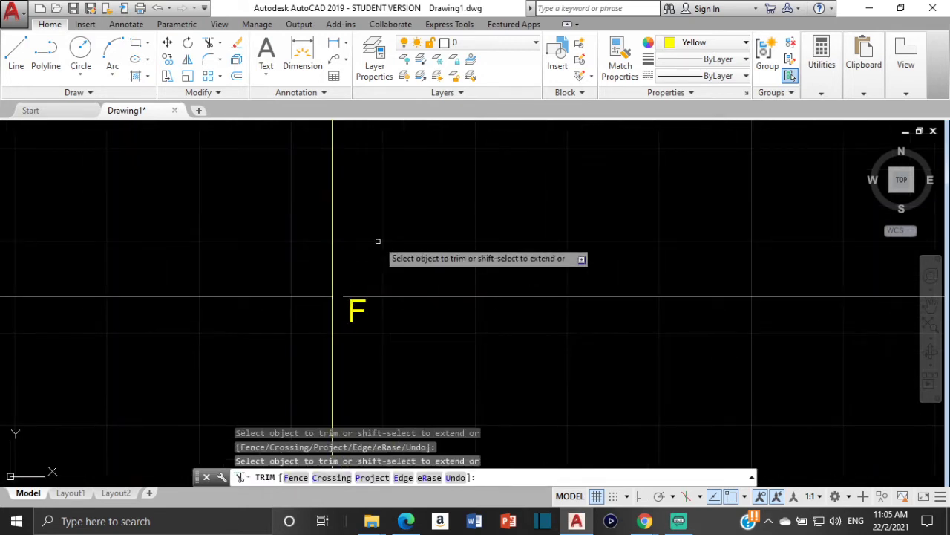
pyautogui.press('Escape')
pyautogui.scroll(-4, 212, 307)
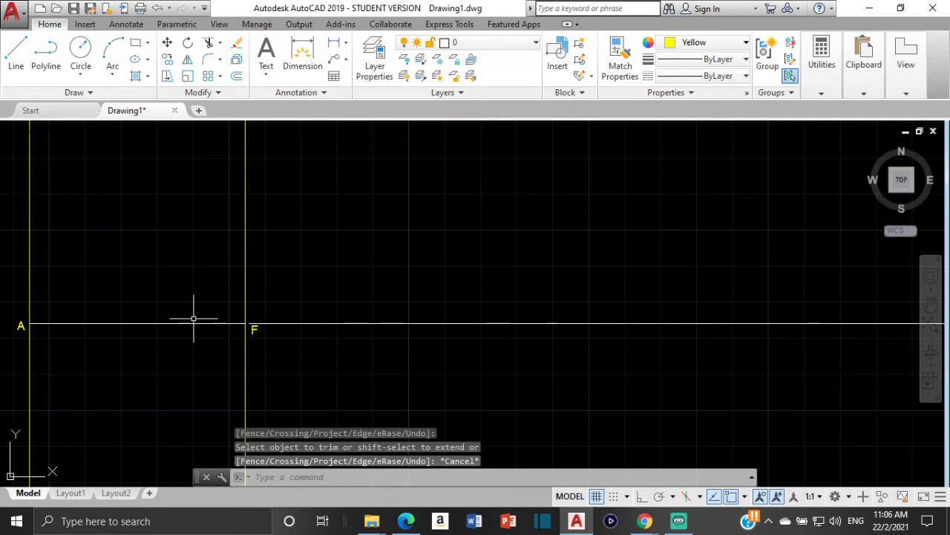
pyautogui.click(191, 321)
pyautogui.click(187, 327)
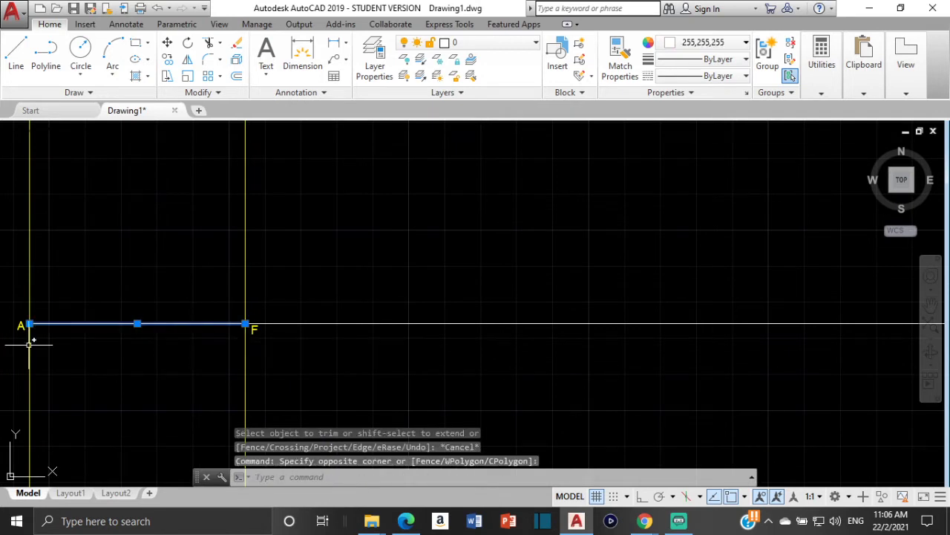
pyautogui.press('Escape')
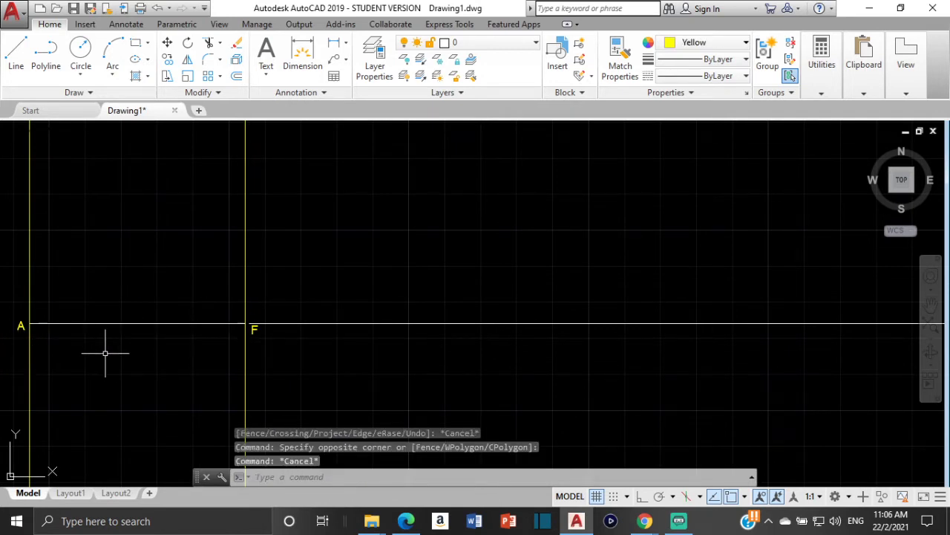
# Divide the centre line segment between A and F into 5 equal segments
pyautogui.write('DI')
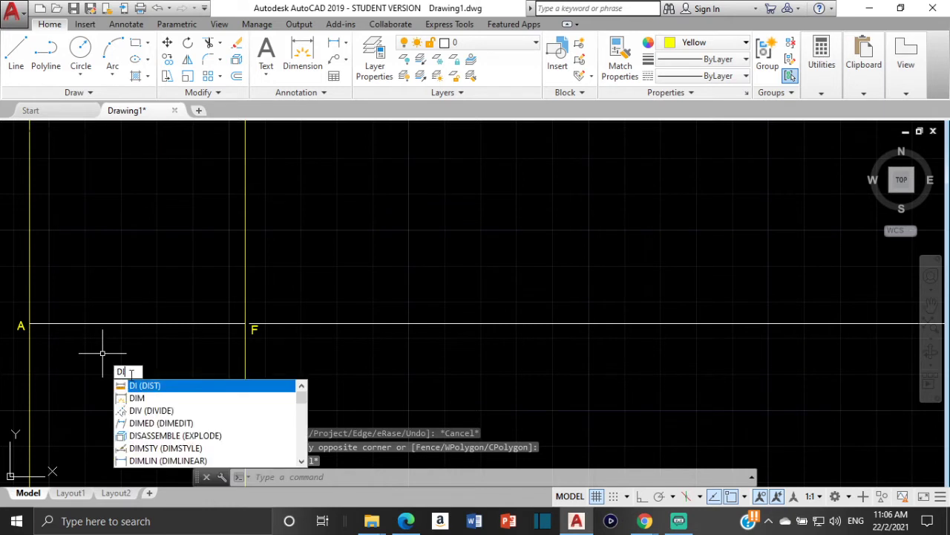
pyautogui.press('Down')
pyautogui.press('Down')
pyautogui.press('Return')
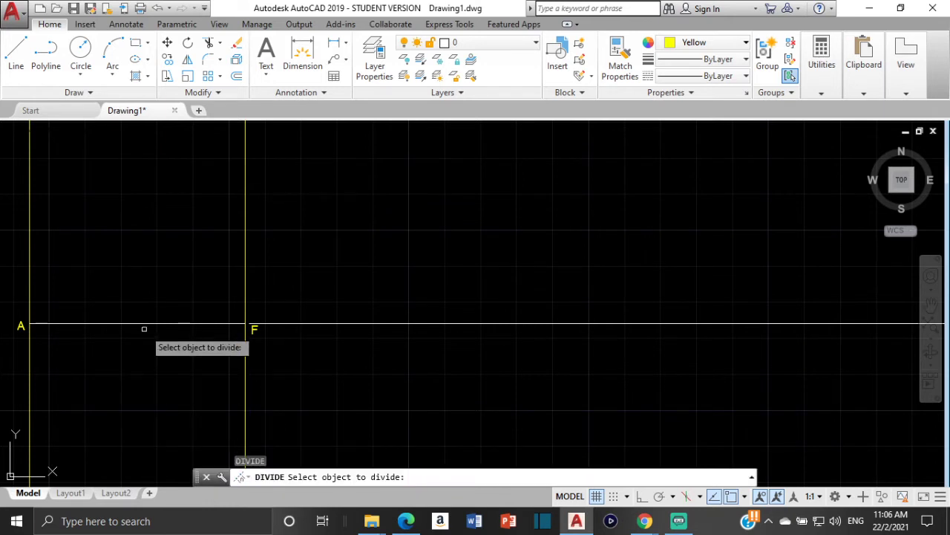
pyautogui.click(138, 324)
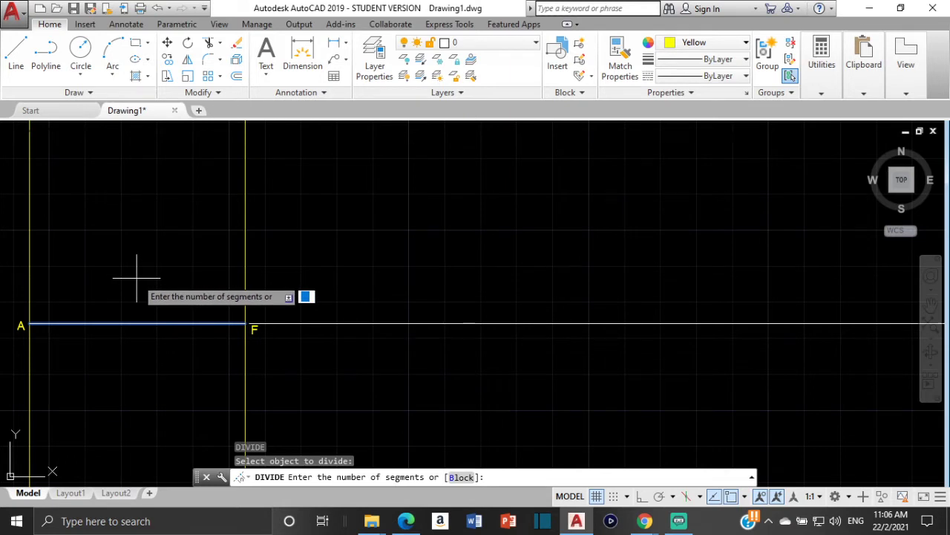
pyautogui.write('5')
pyautogui.press('Return')
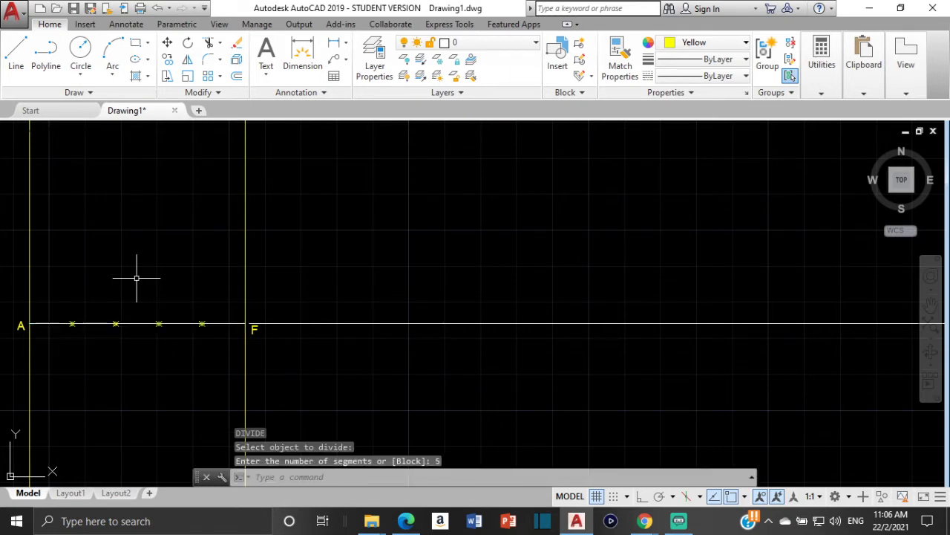
# Open the point style settings and accept the circle-with-X style at size 2% relative to the screen
pyautogui.scroll(2, 86, 337)
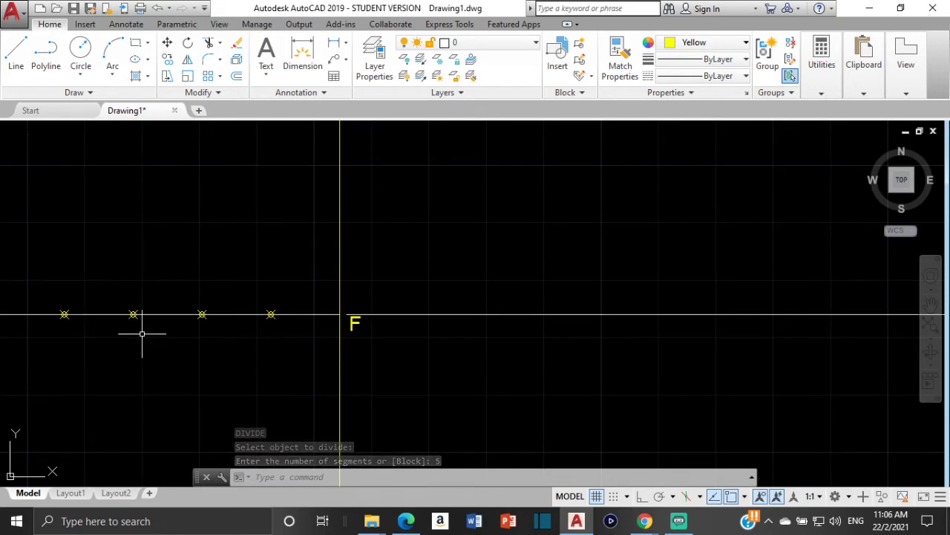
pyautogui.scroll(-2, 137, 333)
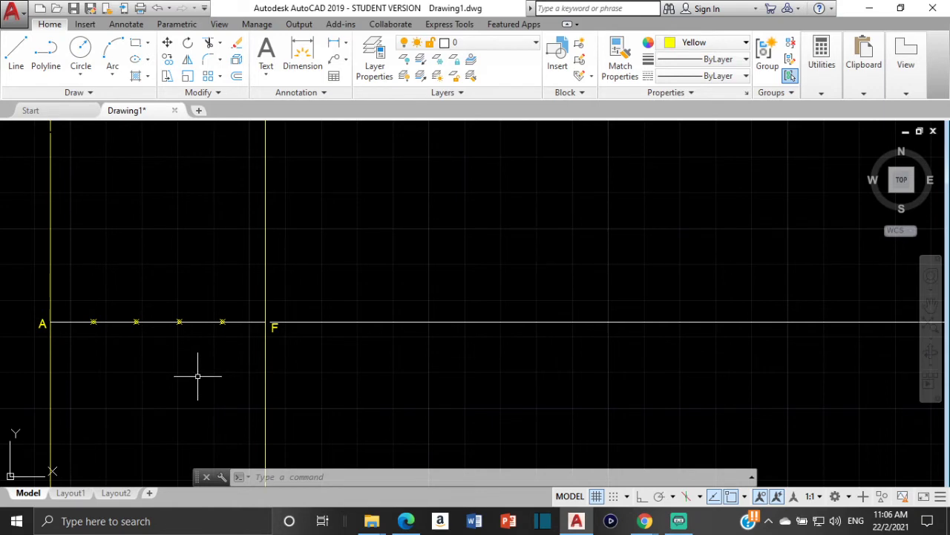
pyautogui.write('DDUNITS')
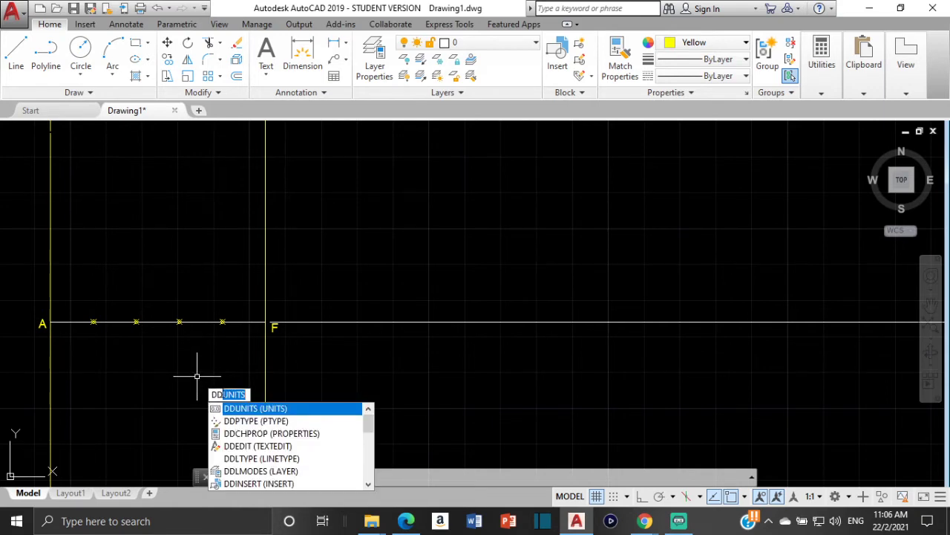
pyautogui.click(250, 420)
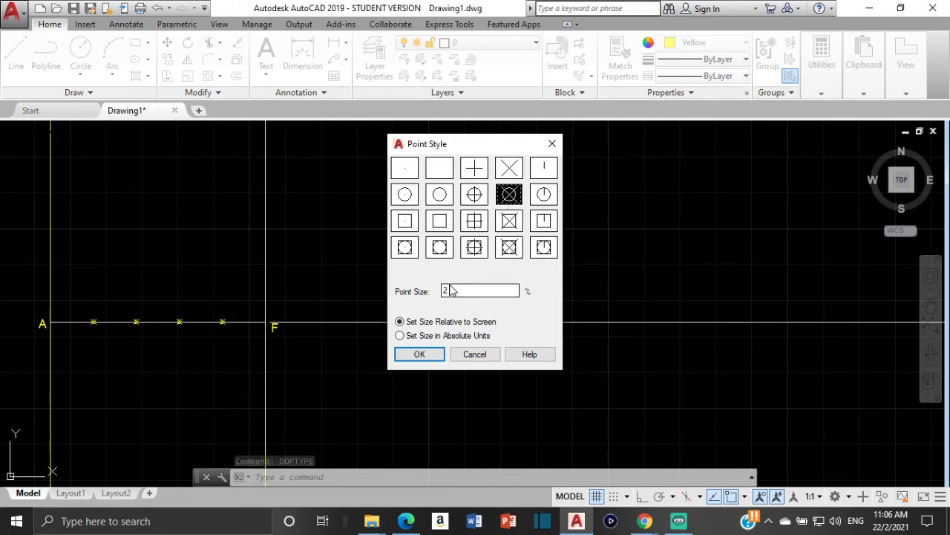
pyautogui.click(419, 354)
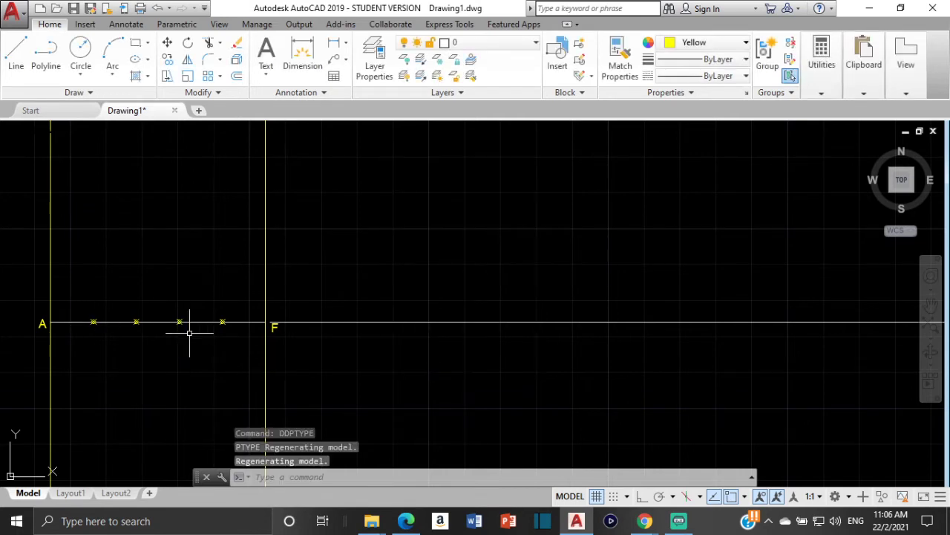
pyautogui.scroll(2, 231, 337)
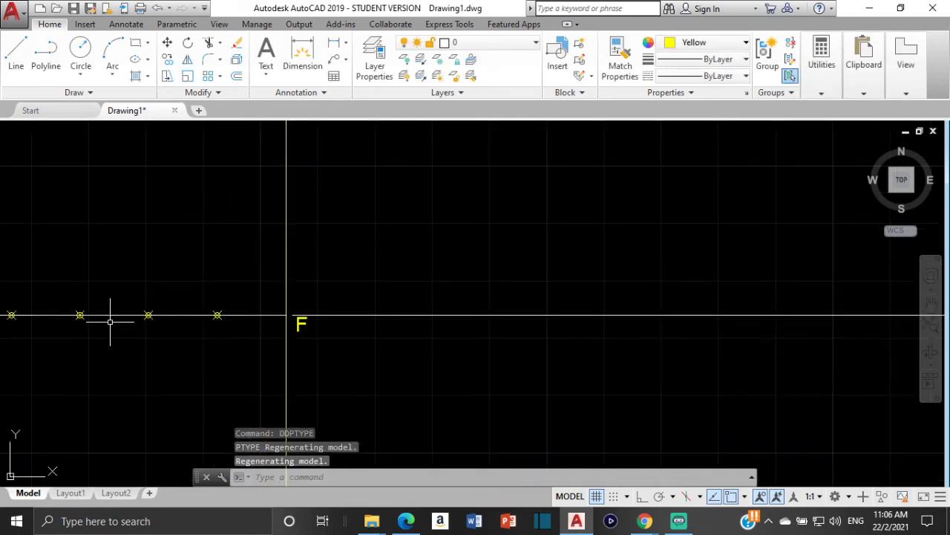
# Measure the distance from F to the second division point right of A on the centre line
pyautogui.scroll(-4, 110, 321)
pyautogui.scroll(2, 119, 324)
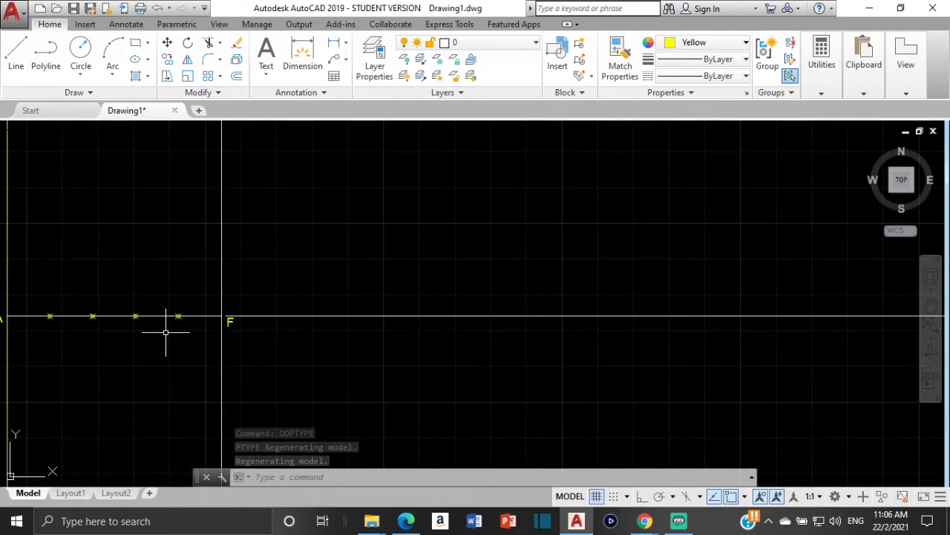
pyautogui.moveTo(136, 333); pyautogui.dragTo(207, 320, button='middle')
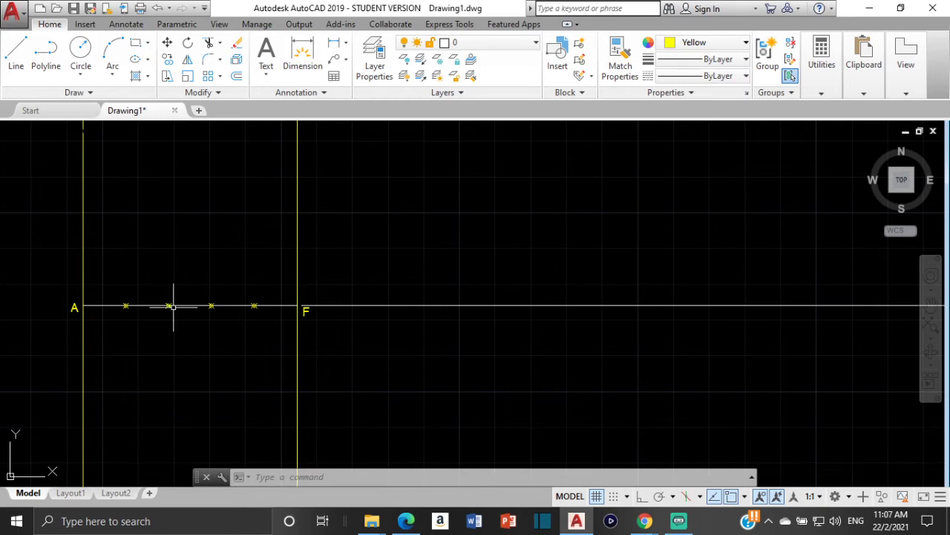
pyautogui.click(822, 59)
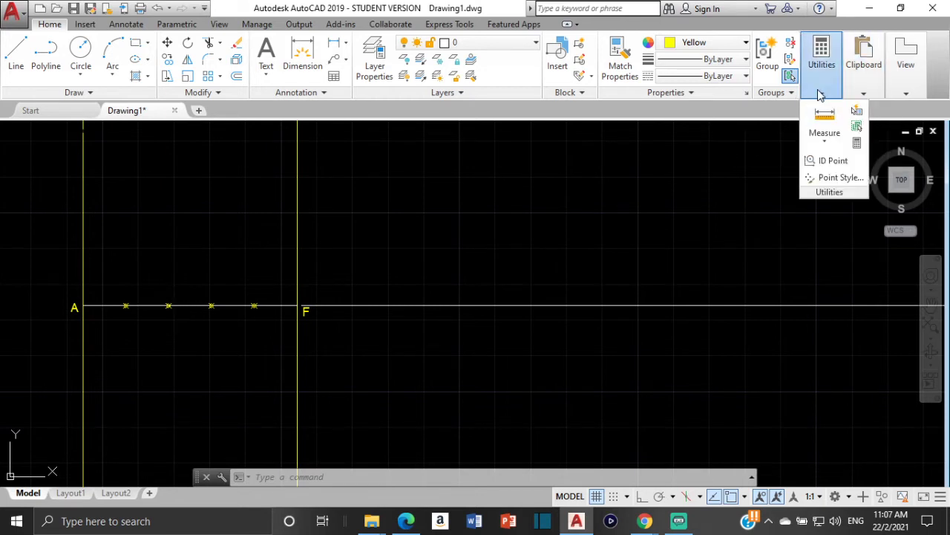
pyautogui.click(826, 142)
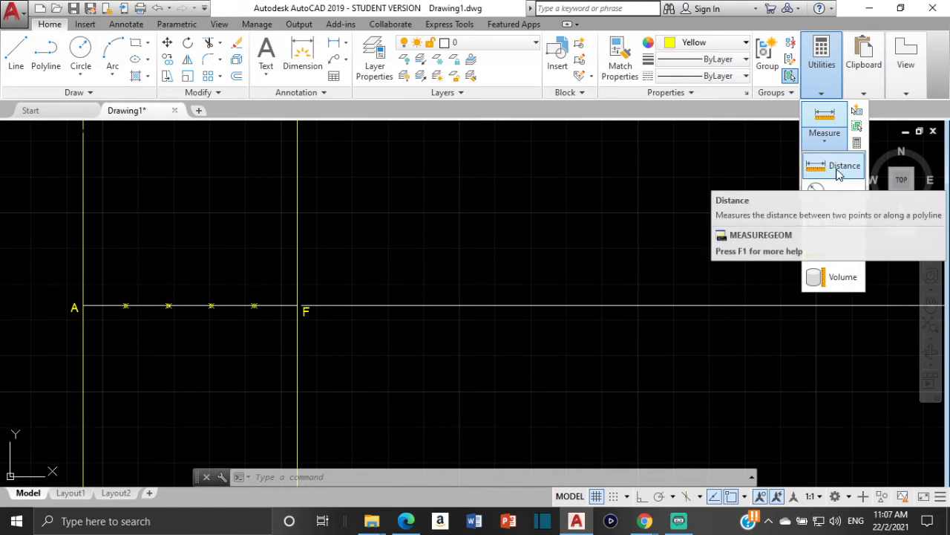
pyautogui.click(843, 166)
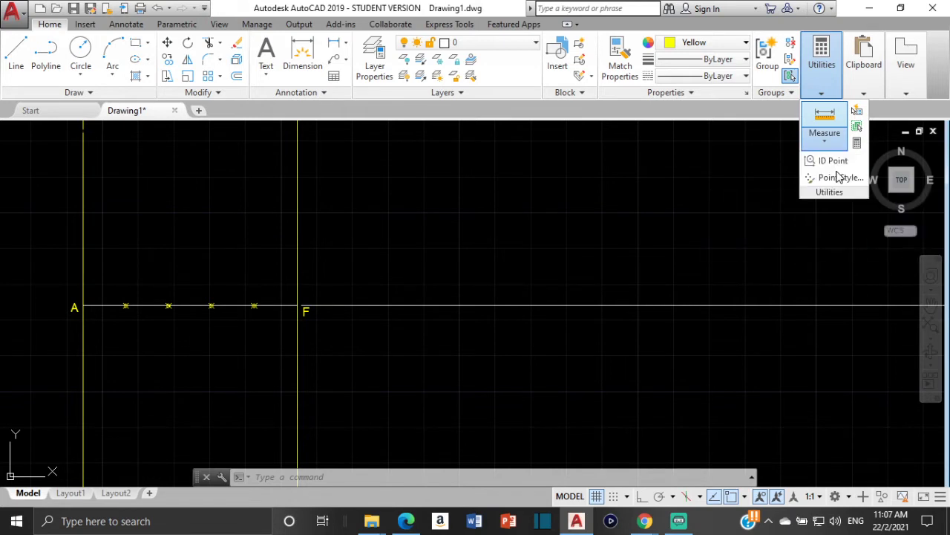
pyautogui.click(304, 305)
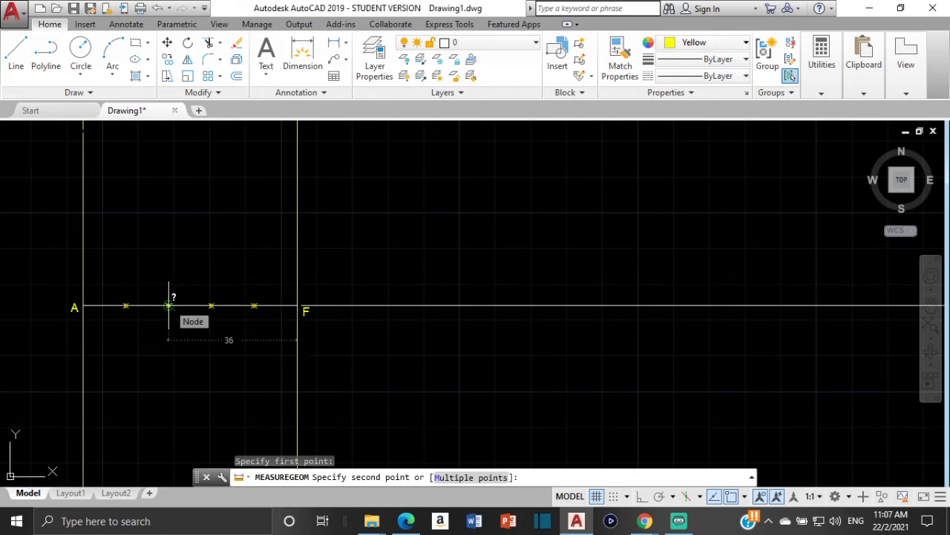
pyautogui.press('Escape')
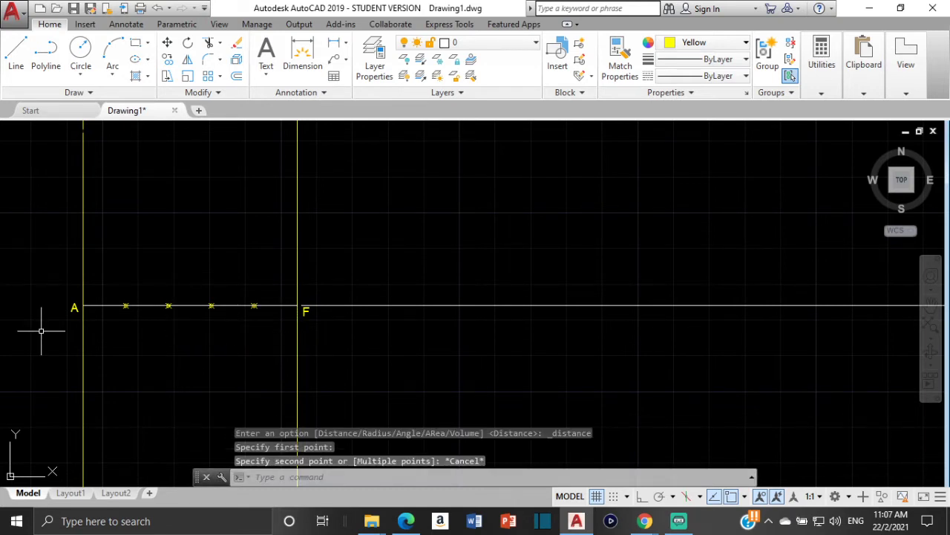
# Move the "A" label to just below the second division point from the directrix, with object snap off
pyautogui.click(75, 306)
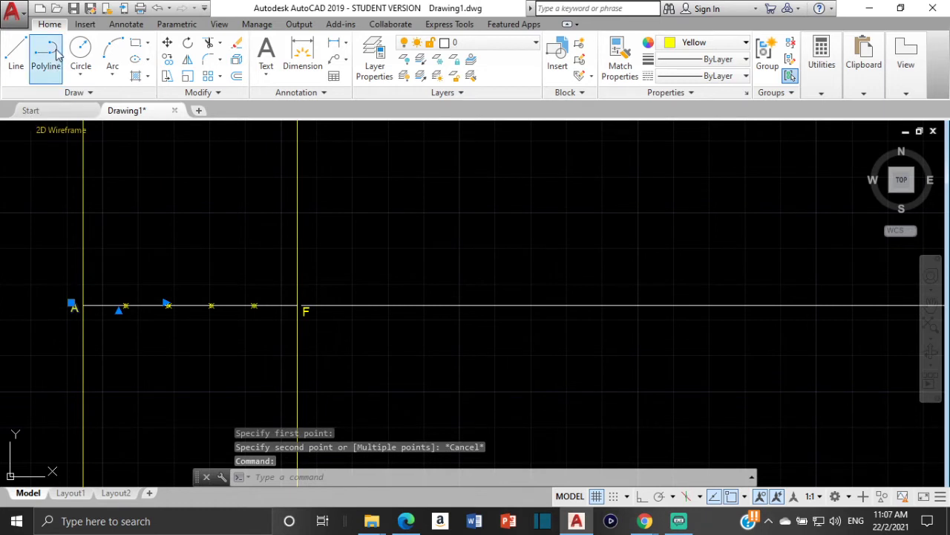
pyautogui.click(167, 42)
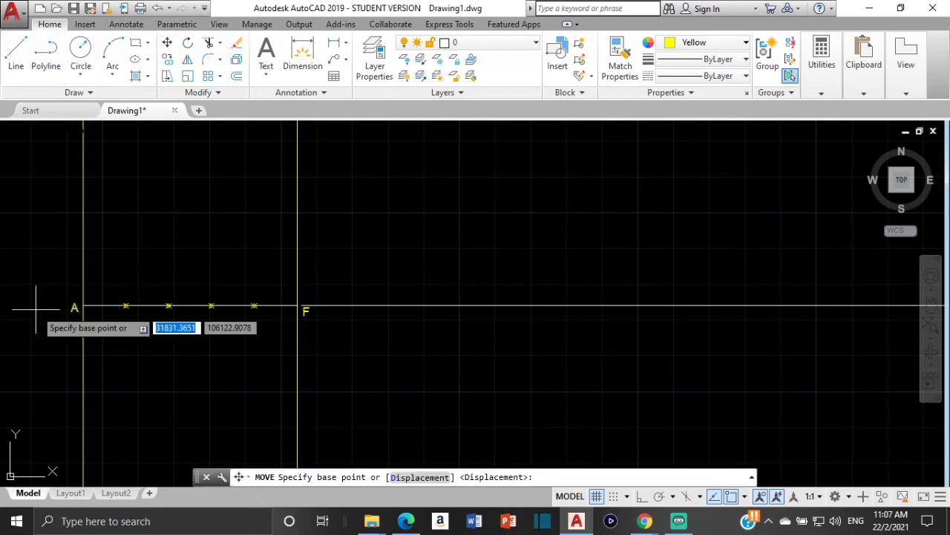
pyautogui.click(72, 309)
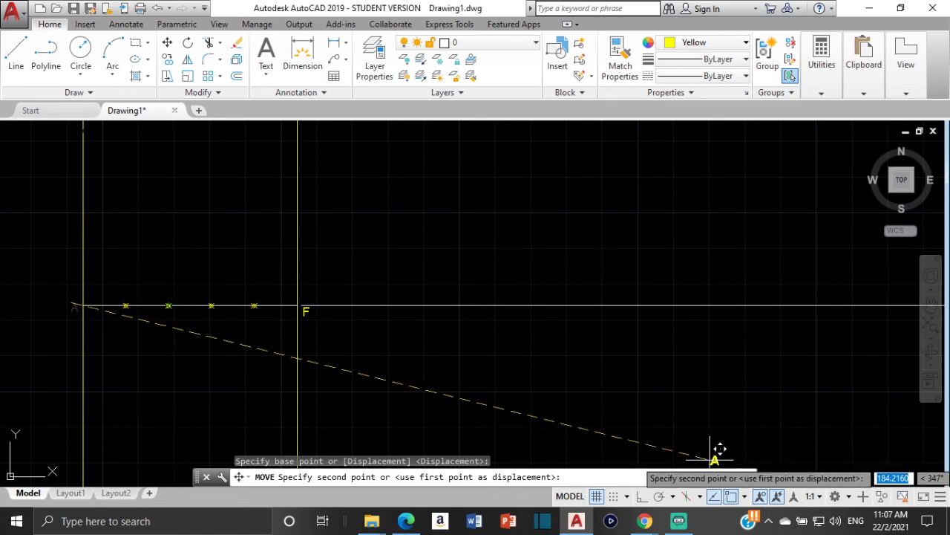
pyautogui.click(732, 496)
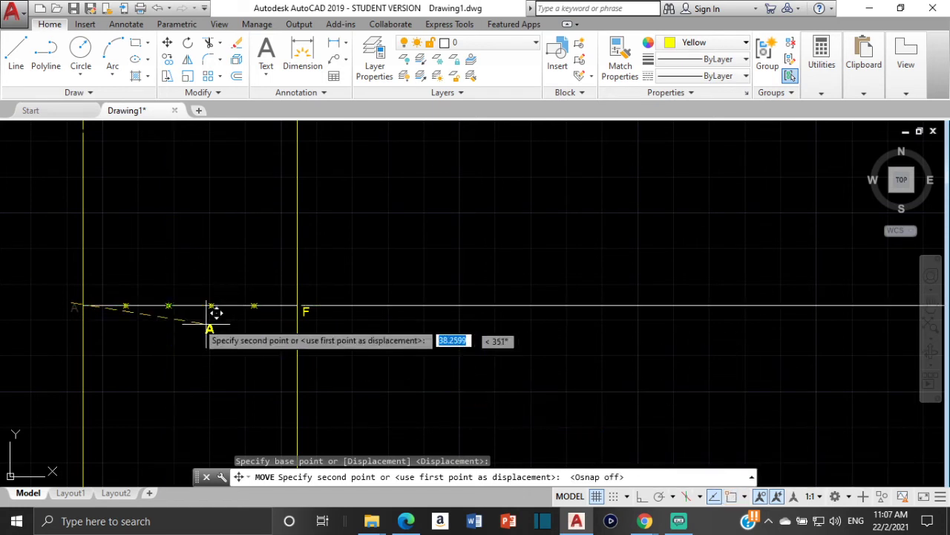
pyautogui.scroll(4, 170, 318)
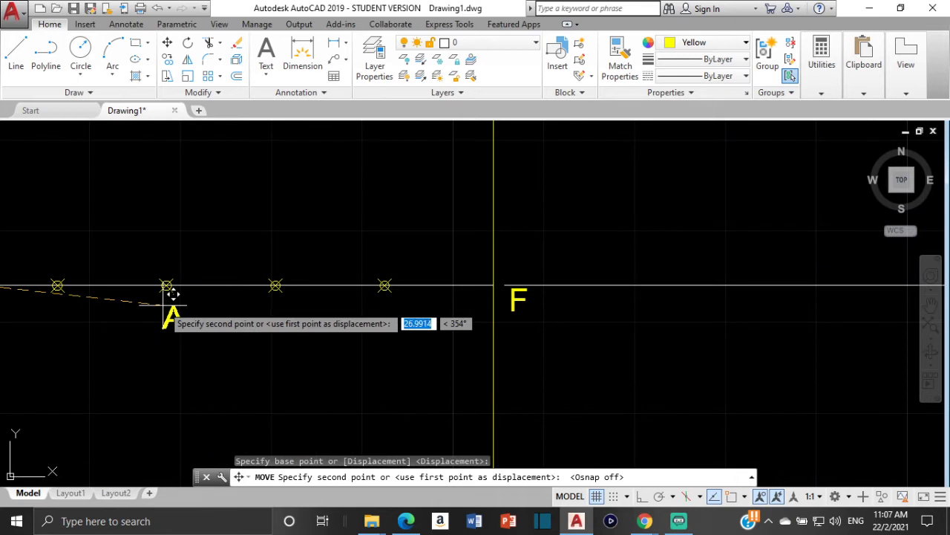
pyautogui.click(167, 287)
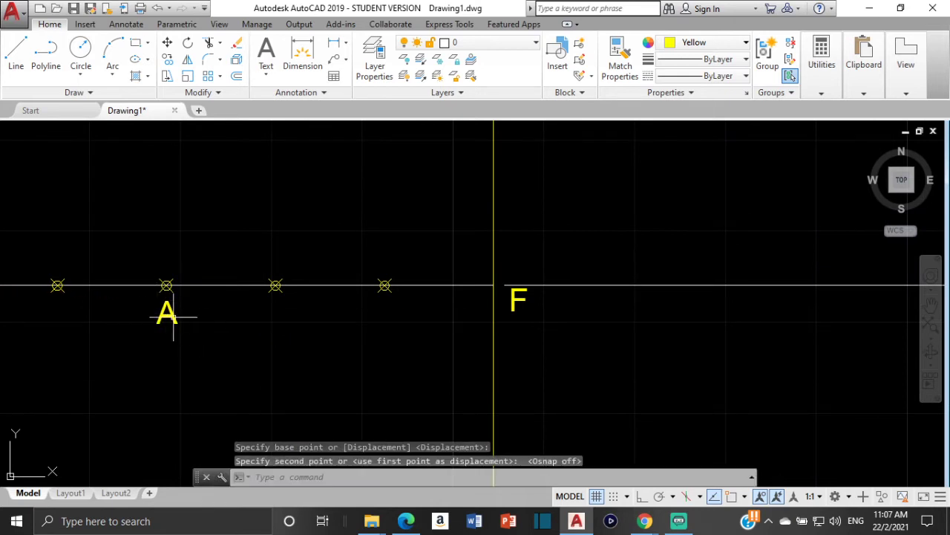
# Change the moved label's text to "V" and turn object snap back on
pyautogui.doubleClick(167, 314)
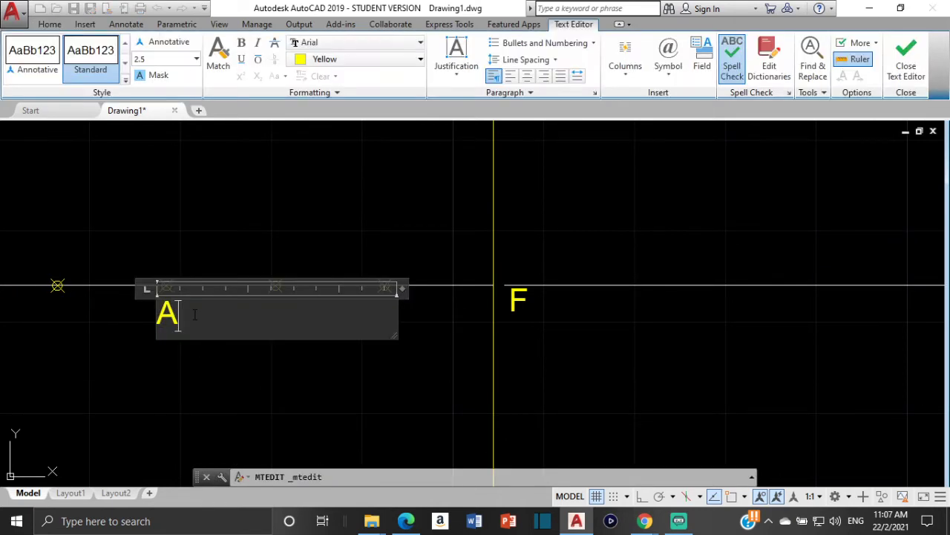
pyautogui.write('V')
pyautogui.click(185, 365)
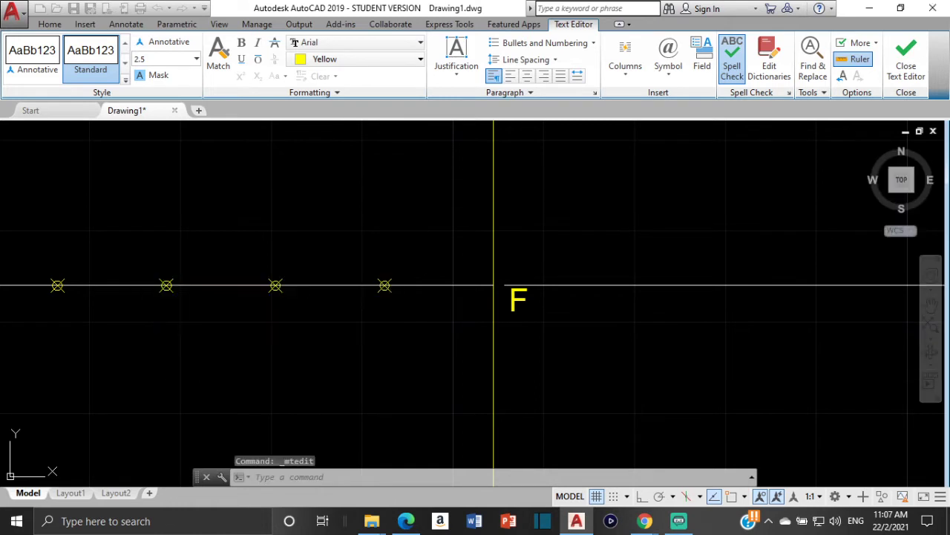
pyautogui.scroll(-4, 303, 319)
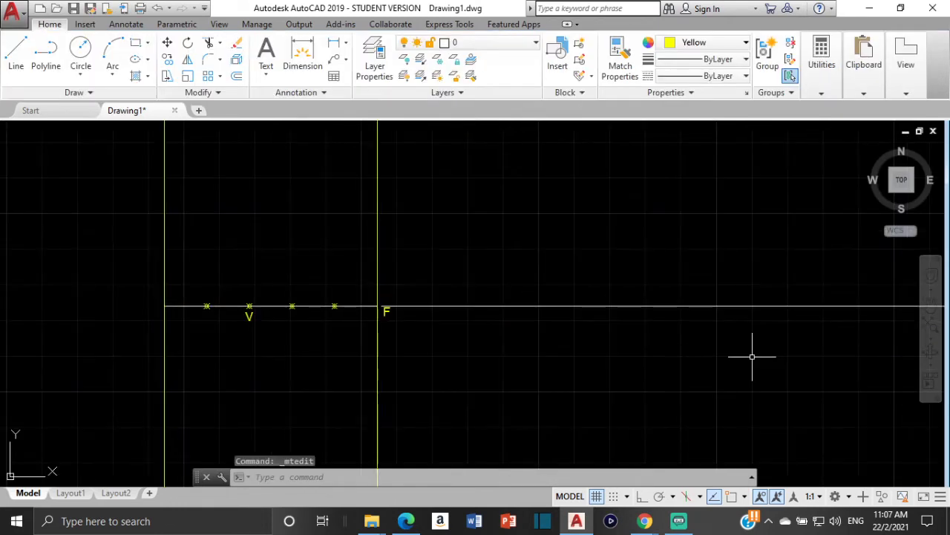
pyautogui.click(733, 496)
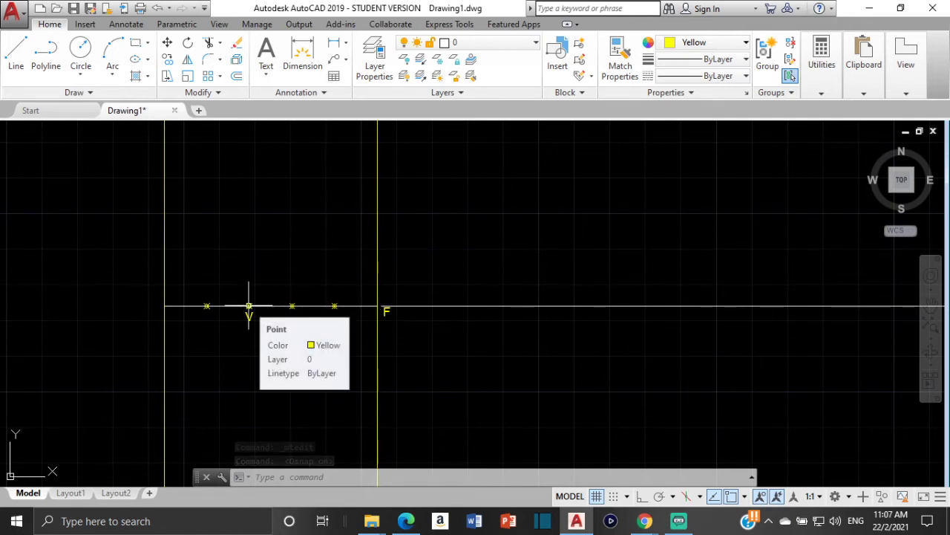
# Set the current drawing colour to white 255,255,255 and check which object snap modes are enabled
pyautogui.click(738, 49)
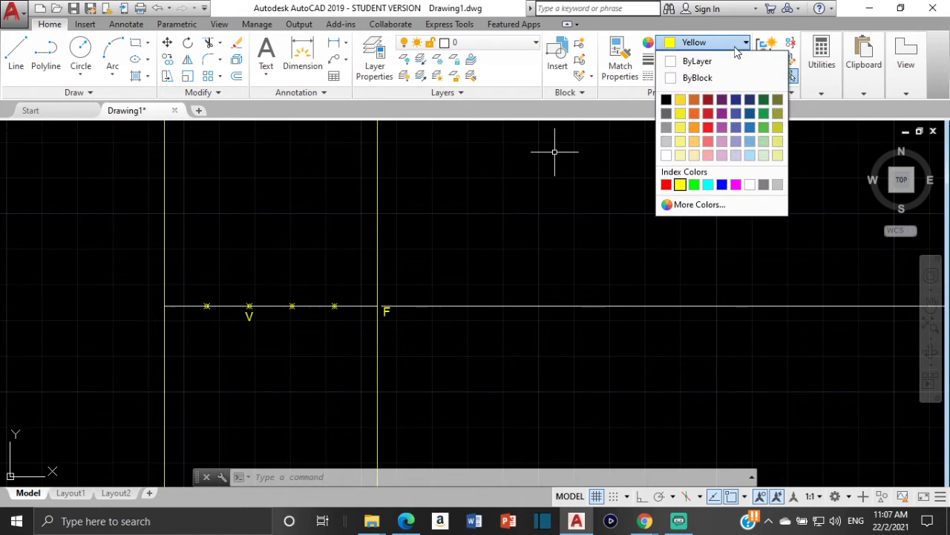
pyautogui.click(667, 156)
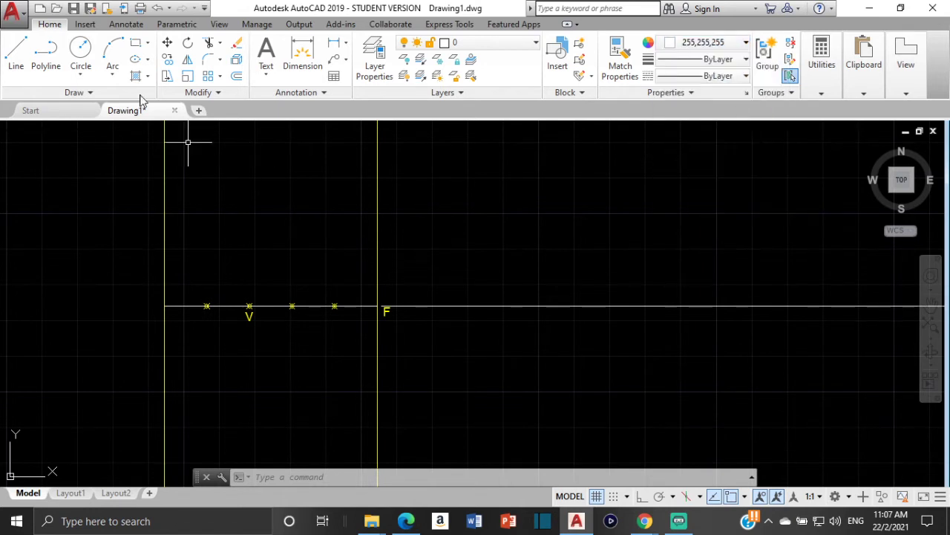
pyautogui.click(16, 56)
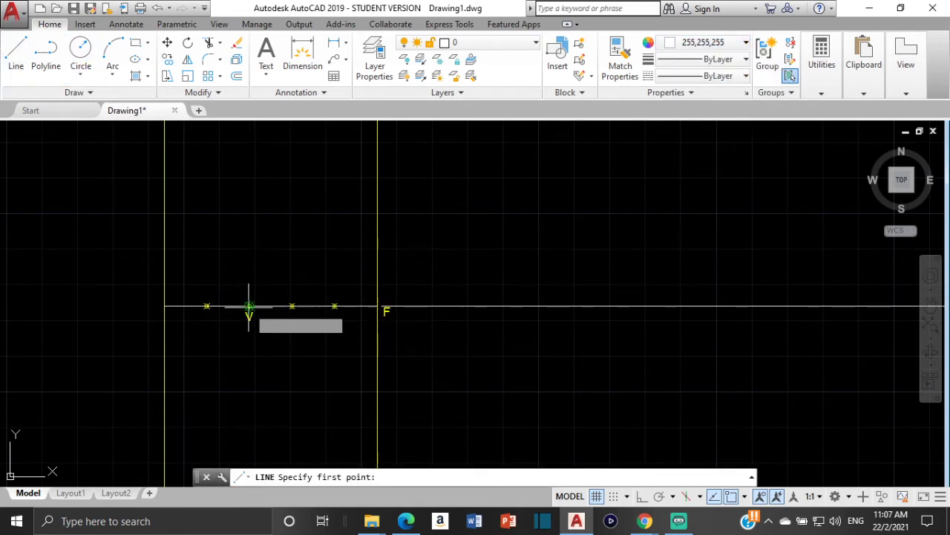
pyautogui.scroll(4, 249, 306)
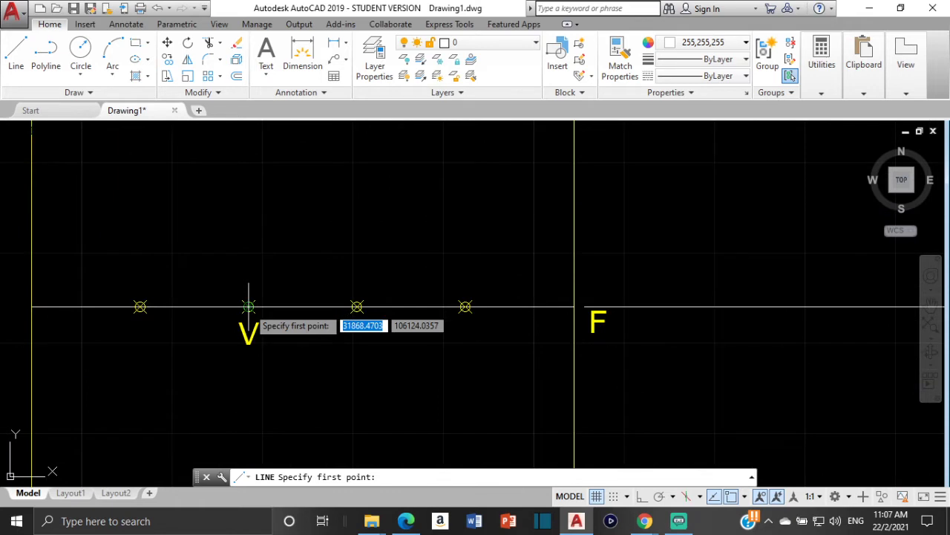
pyautogui.click(744, 496)
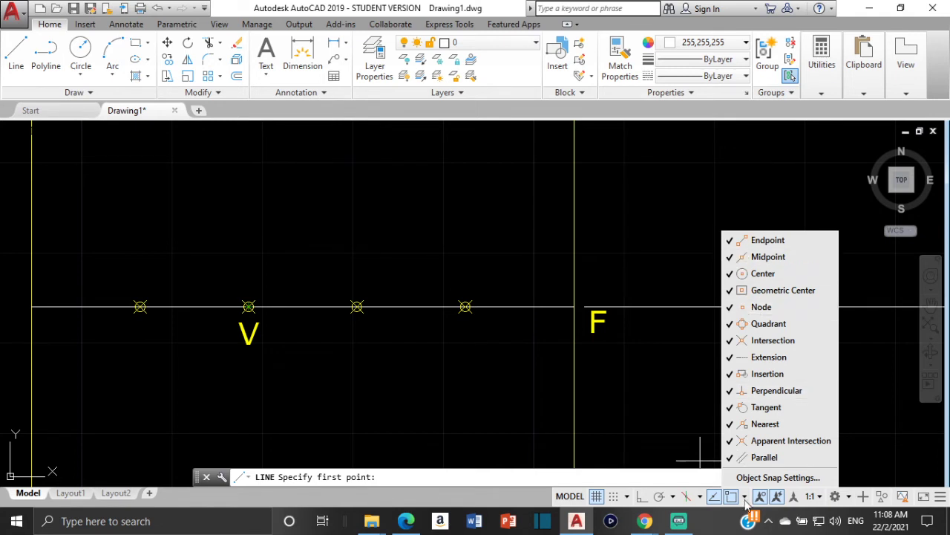
pyautogui.click(297, 256)
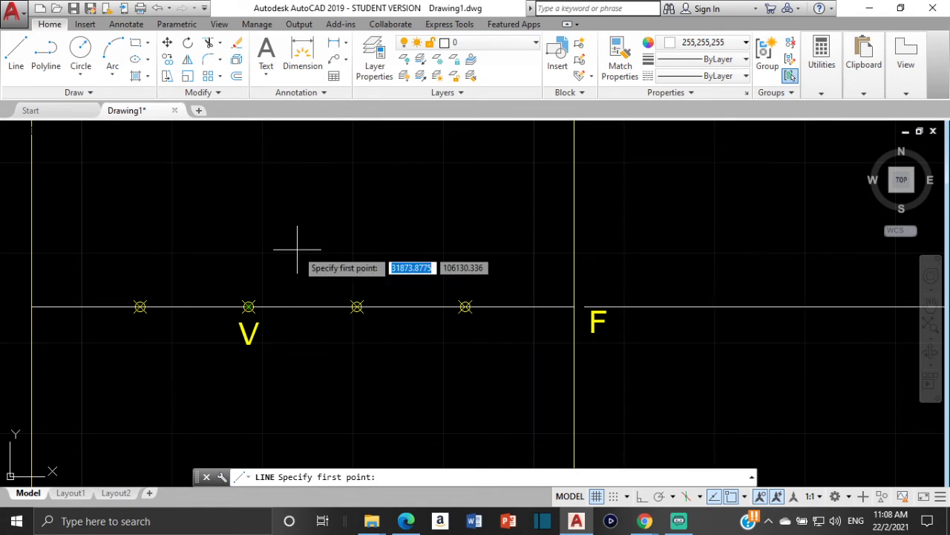
# Draw a 36 mm vertical line upward from the division point at V, with ortho on
pyautogui.click(9, 74)
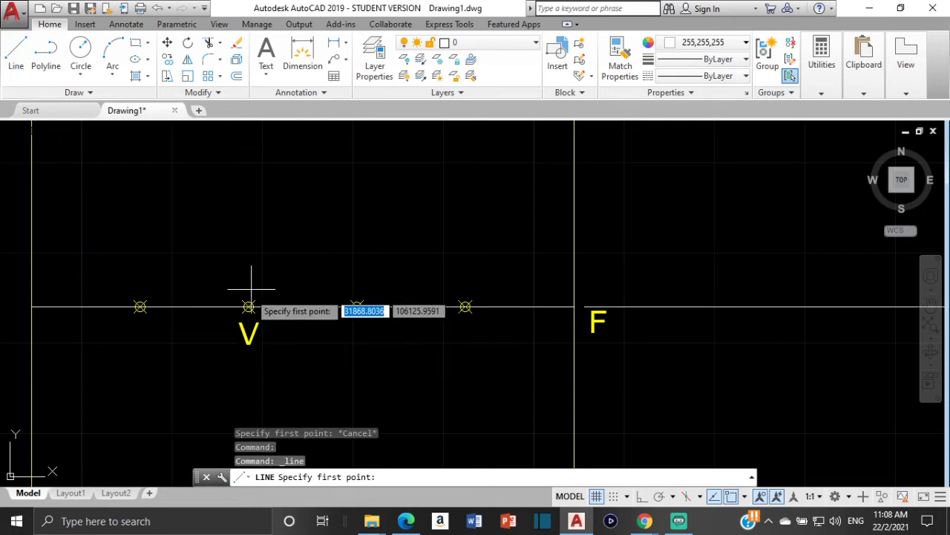
pyautogui.click(249, 305)
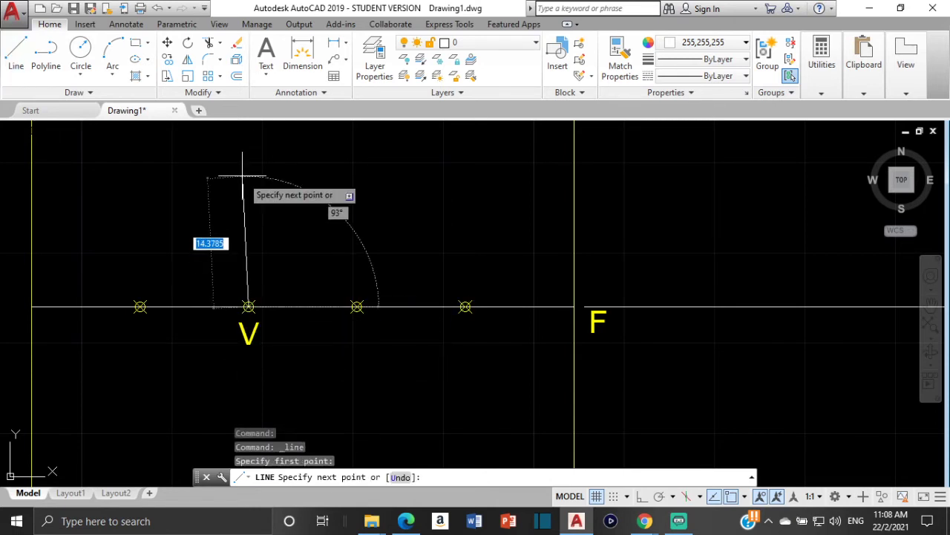
pyautogui.press('F8')
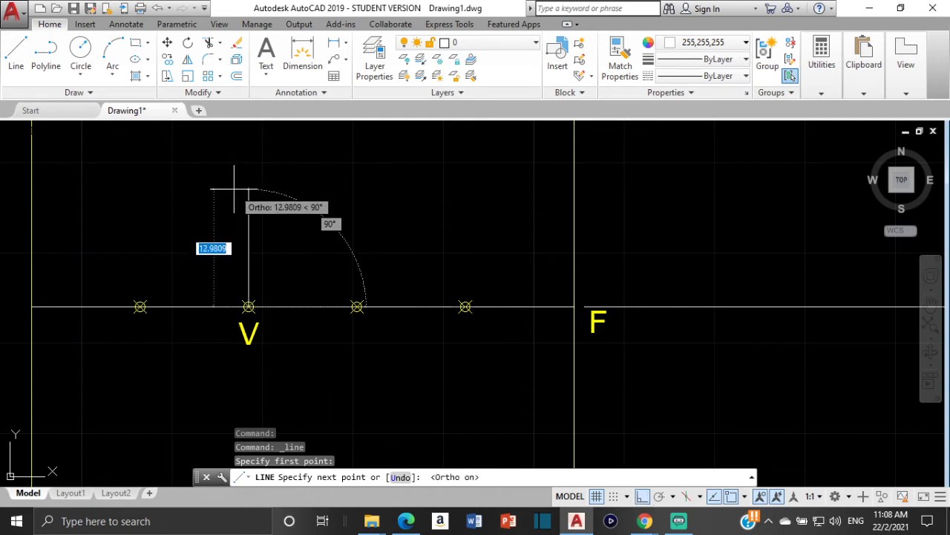
pyautogui.write('3')
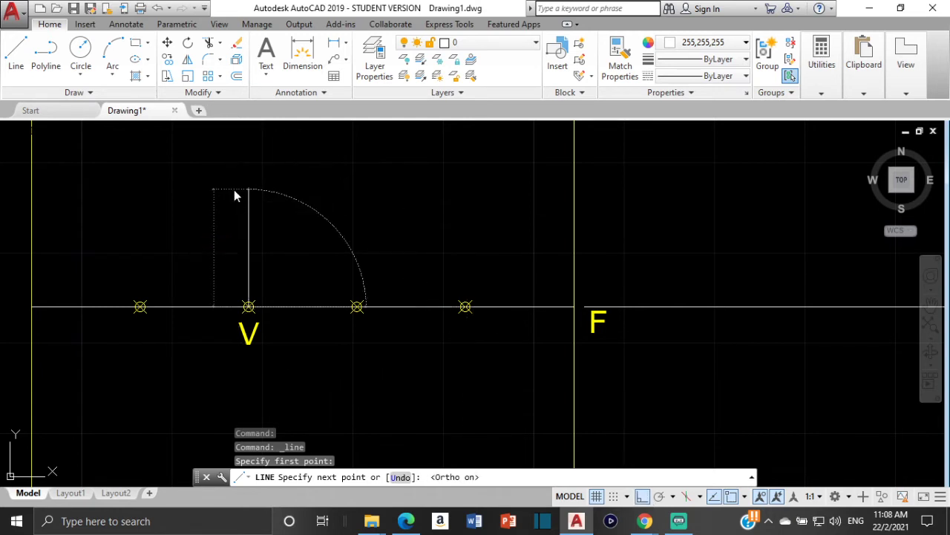
pyautogui.press('Return')
pyautogui.scroll(-4, 327, 208)
pyautogui.scroll(-3, 222, 279)
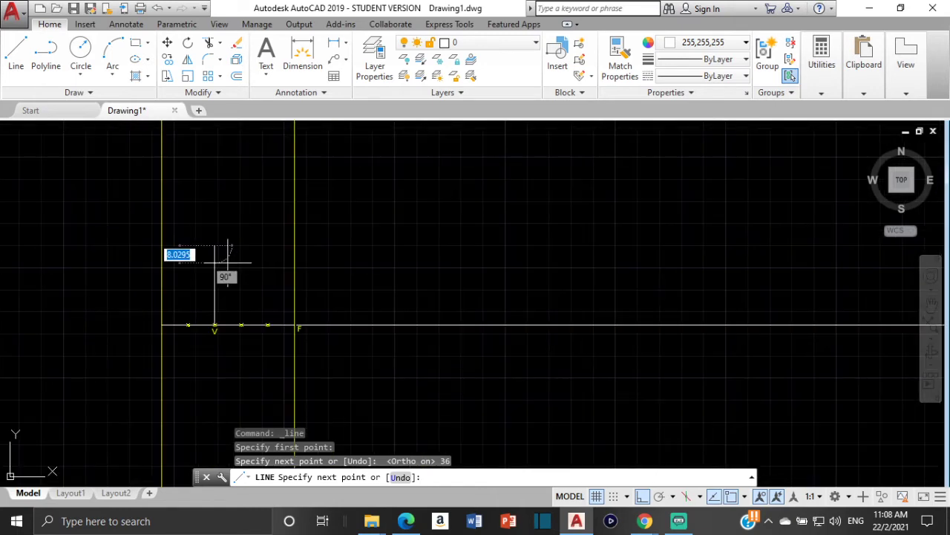
pyautogui.press('Escape')
# Draw a magenta line from the directrix and centre line intersection through the top of V's vertical line, continuing along the same slope with ortho off
pyautogui.scroll(-5, 350, 245)
pyautogui.moveTo(349, 244); pyautogui.dragTo(339, 285, button='middle')
pyautogui.scroll(-3, 302, 318)
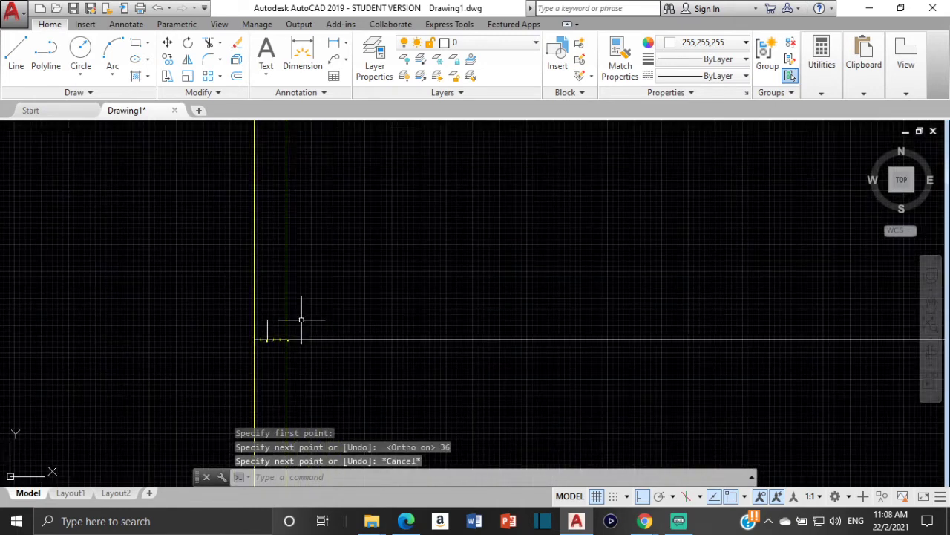
pyautogui.moveTo(301, 318)
pyautogui.mouseDown(button='middle')
pyautogui.moveTo(365, 240)
pyautogui.moveTo(245, 299)
pyautogui.mouseUp(button='middle')
pyautogui.scroll(1, 348, 245)
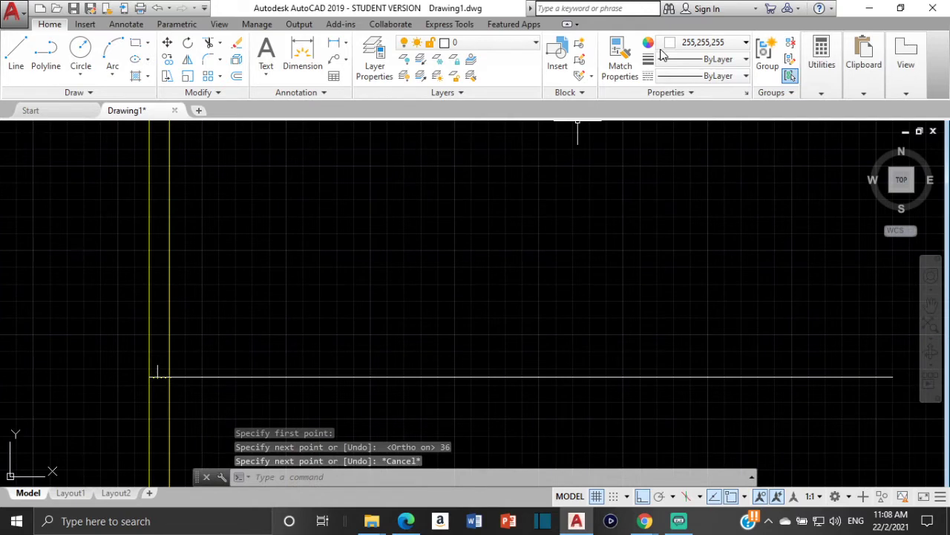
pyautogui.click(713, 42)
pyautogui.click(736, 184)
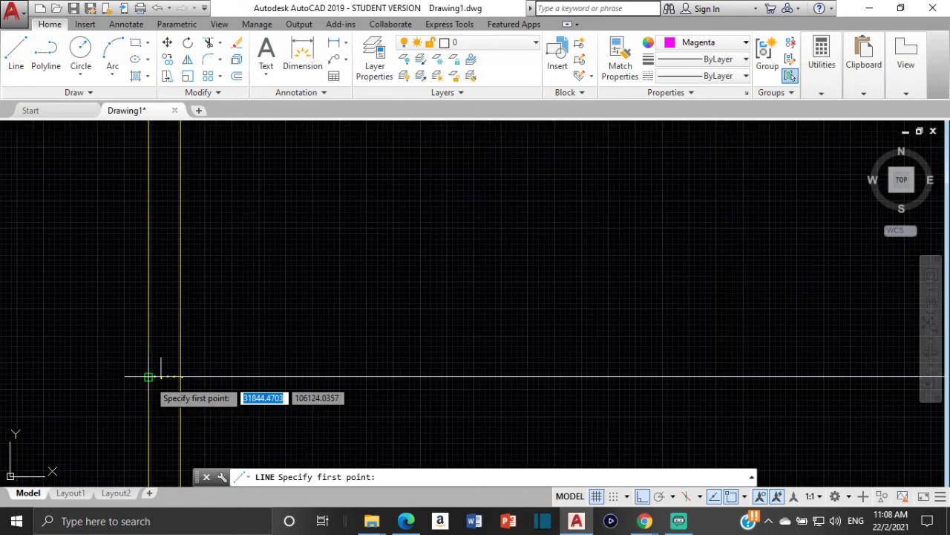
pyautogui.click(151, 376)
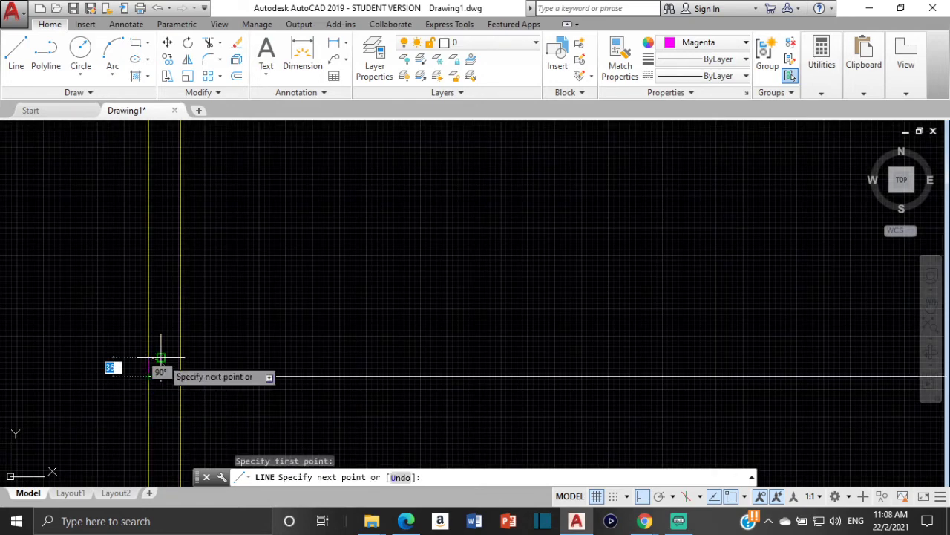
pyautogui.click(160, 364)
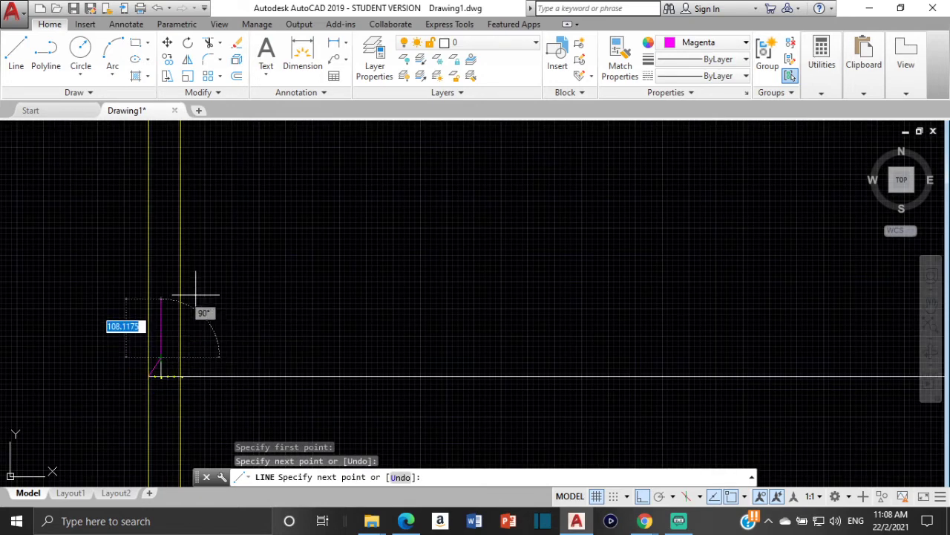
pyautogui.click(642, 496)
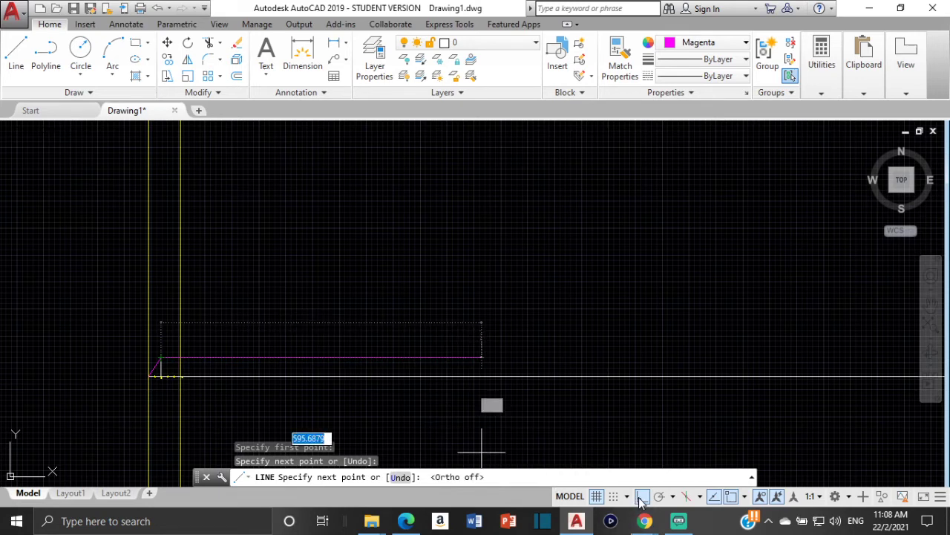
pyautogui.click(290, 164)
pyautogui.press('Escape')
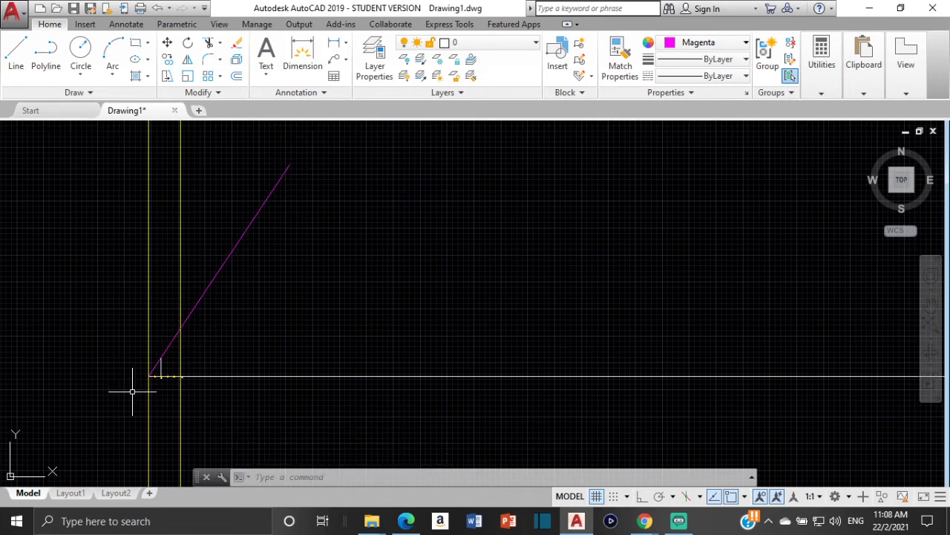
pyautogui.scroll(2, 132, 391)
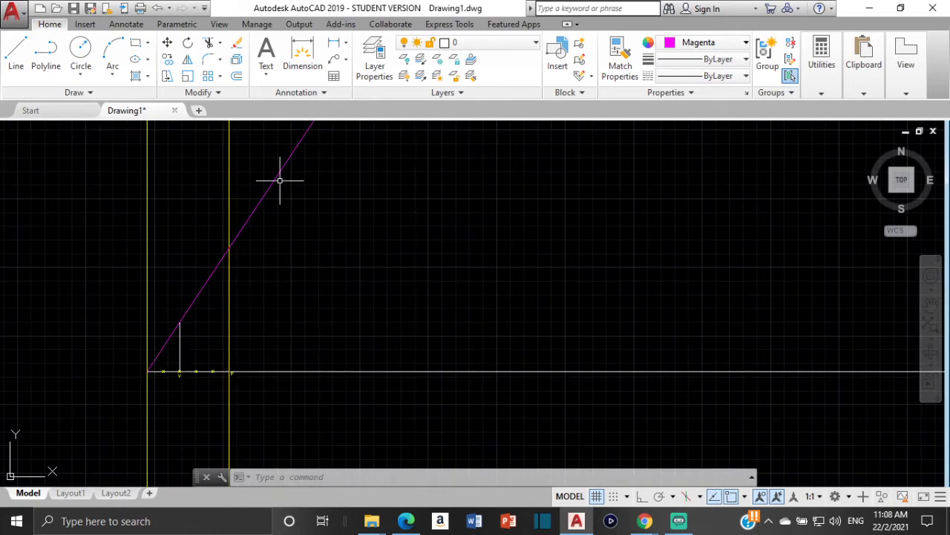
pyautogui.scroll(5, 283, 181)
pyautogui.scroll(-9, 218, 283)
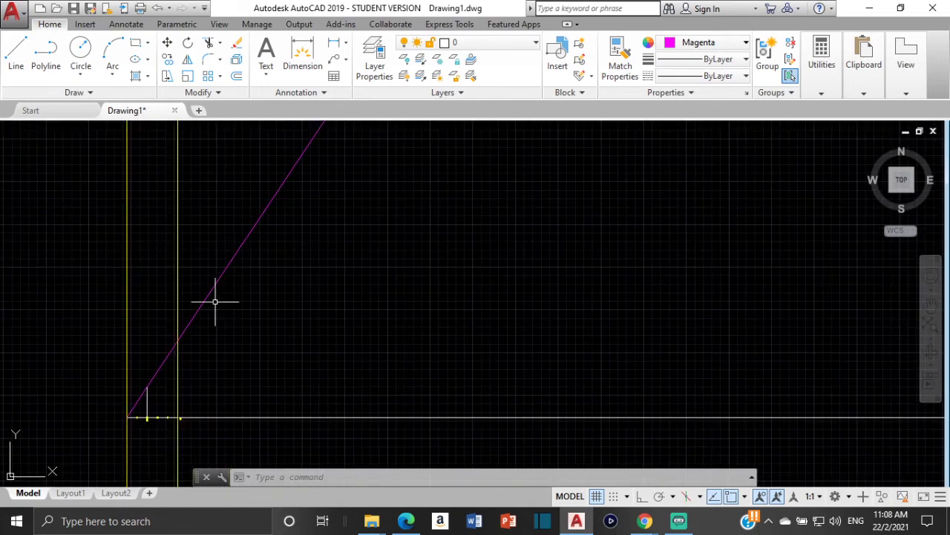
pyautogui.moveTo(215, 302); pyautogui.dragTo(214, 353, button='middle')
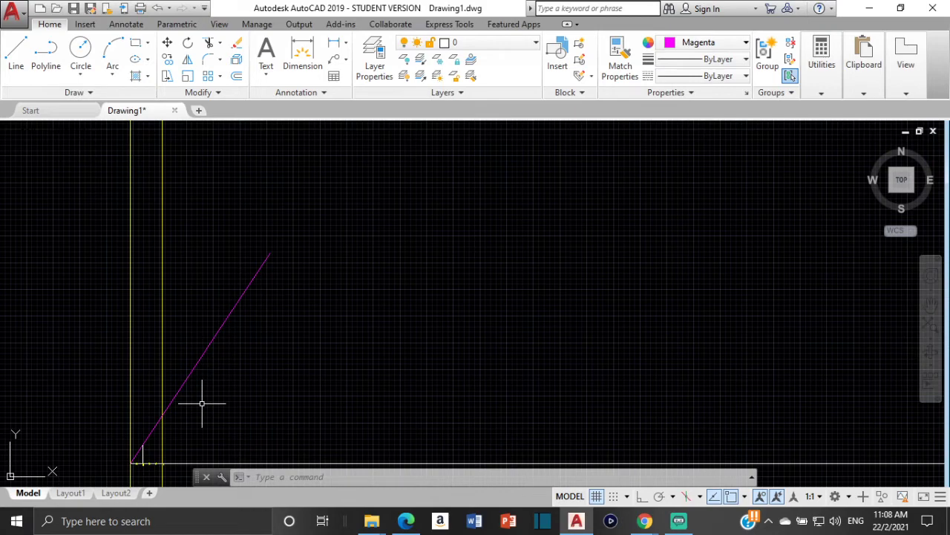
pyautogui.scroll(2, 177, 420)
pyautogui.scroll(6, 153, 356)
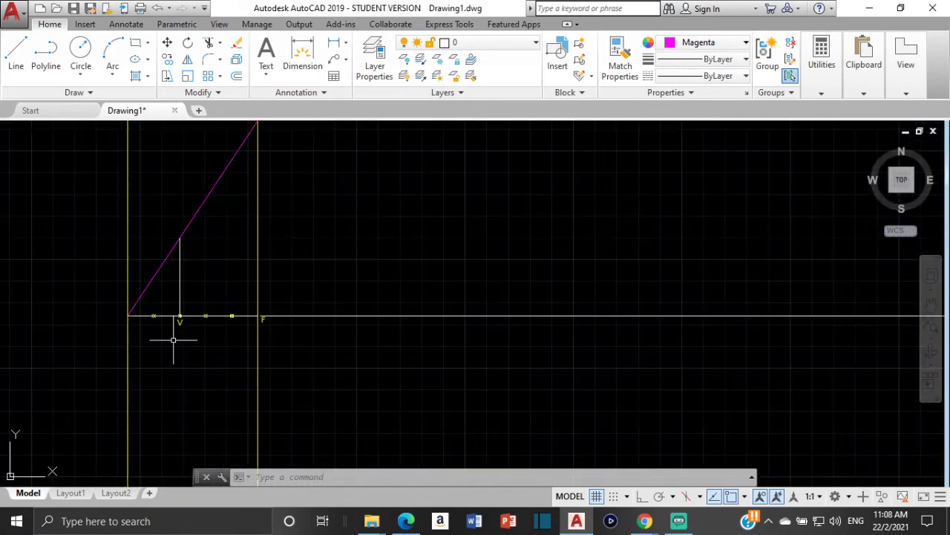
# Stretch the start of the horizontal centre line beyond F back to the vertical line through F, closing the small gap
pyautogui.scroll(2, 175, 320)
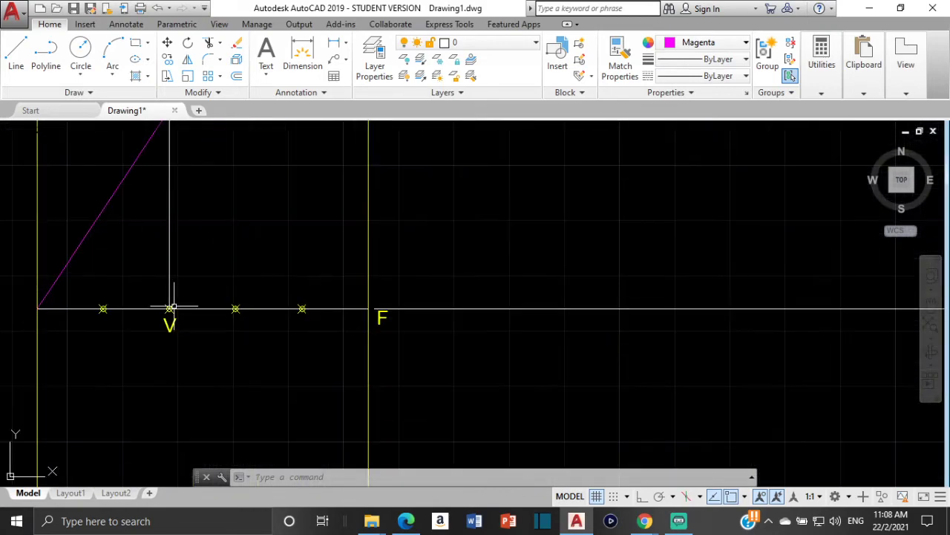
pyautogui.click(408, 308)
pyautogui.scroll(3, 367, 307)
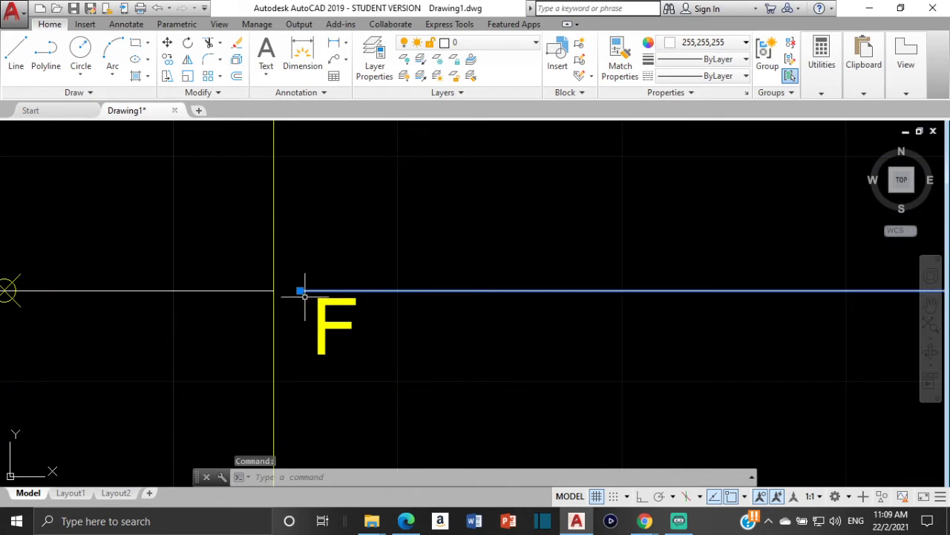
pyautogui.click(300, 290)
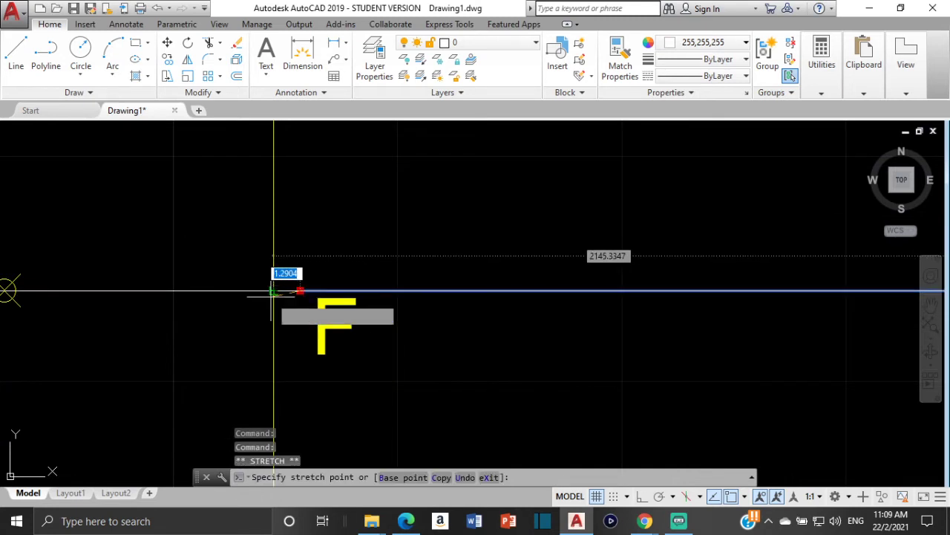
pyautogui.click(274, 291)
pyautogui.scroll(-3, 376, 206)
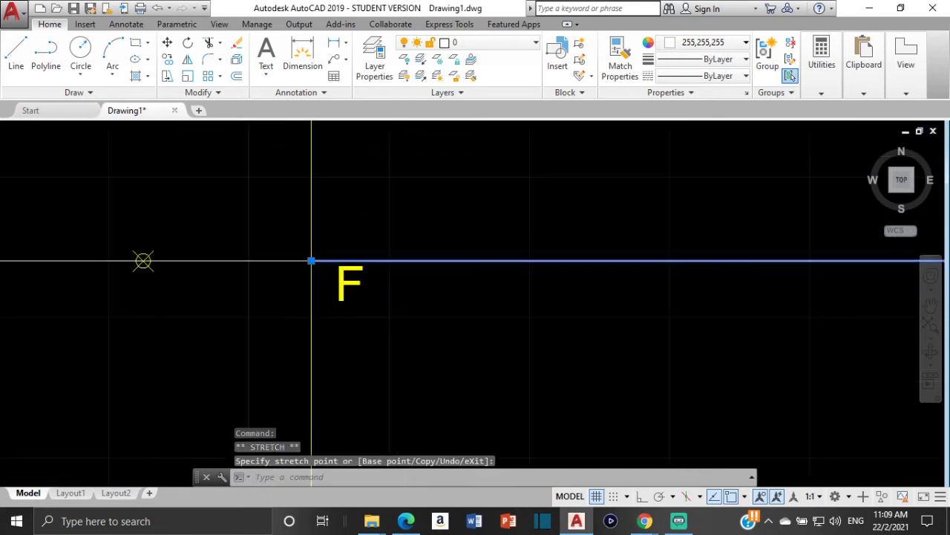
pyautogui.press('Escape')
pyautogui.scroll(-6, 435, 254)
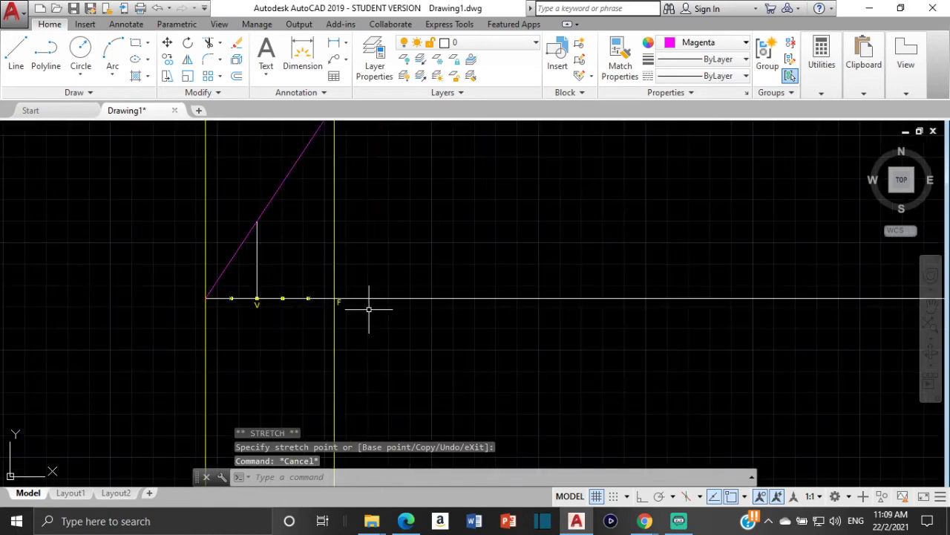
# Stretch the lower end of V's vertical line straight down below the centre line, with ortho on
pyautogui.scroll(3, 361, 322)
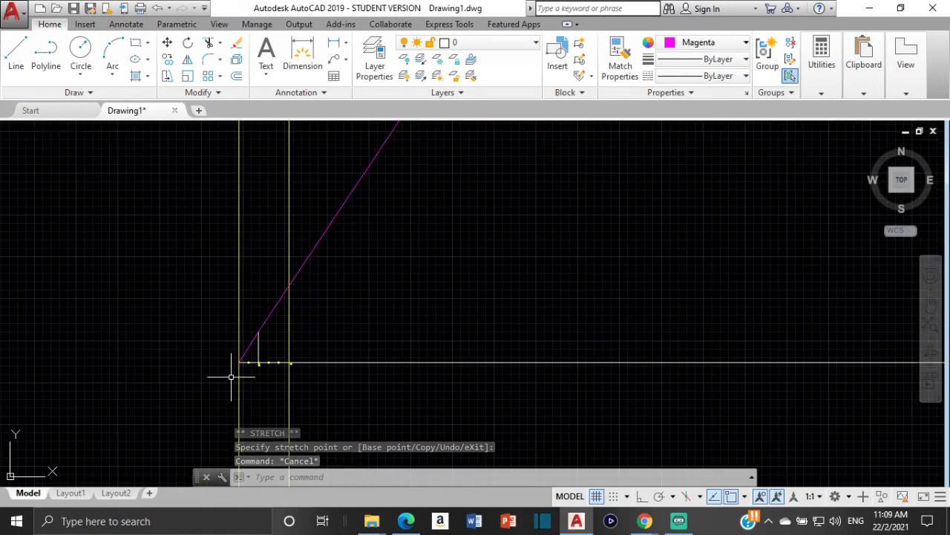
pyautogui.scroll(2, 227, 378)
pyautogui.scroll(4, 291, 358)
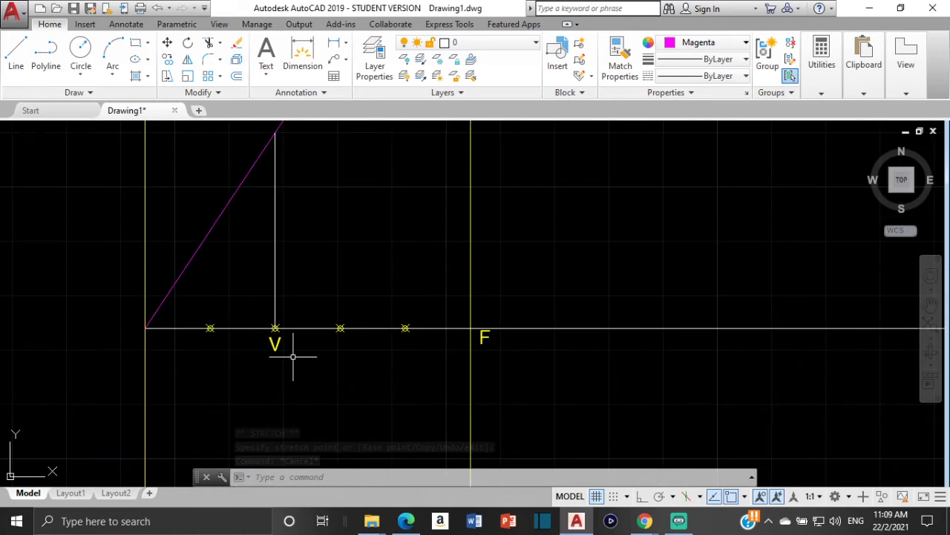
pyautogui.click(275, 261)
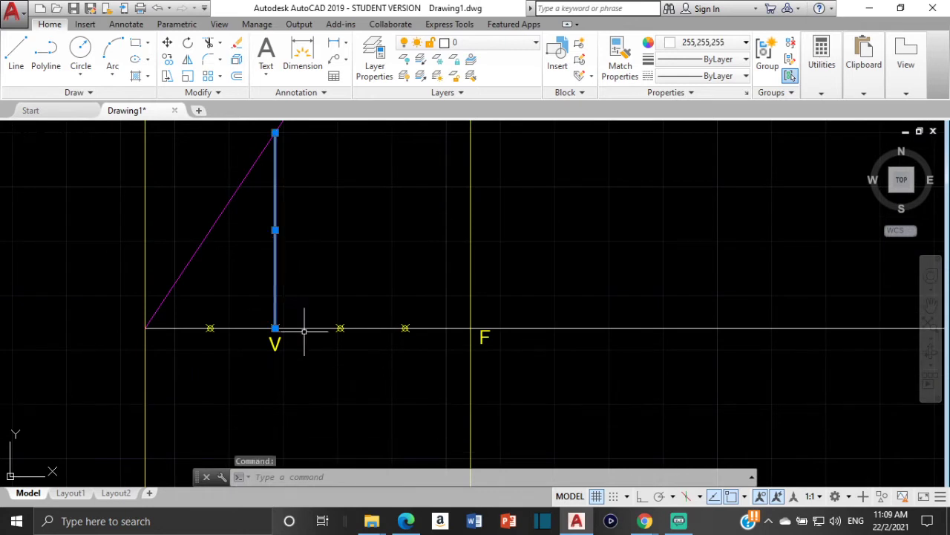
pyautogui.moveTo(303, 329); pyautogui.dragTo(298, 267, button='middle')
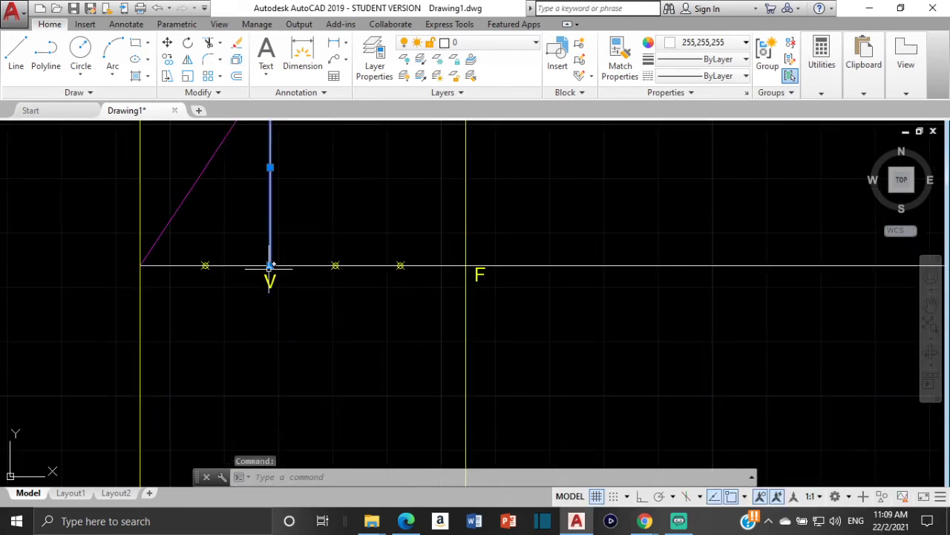
pyautogui.click(270, 265)
pyautogui.moveTo(271, 365); pyautogui.dragTo(256, 310, button='middle')
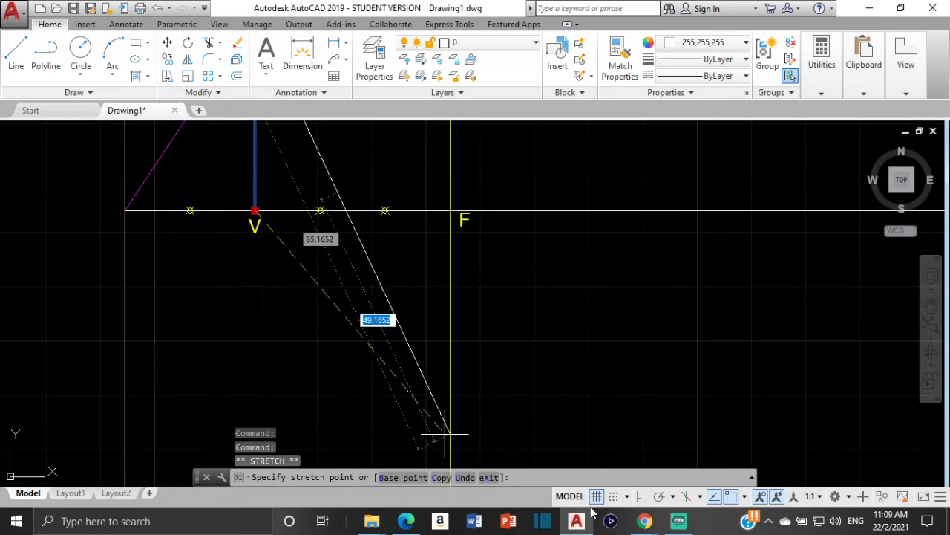
pyautogui.click(642, 496)
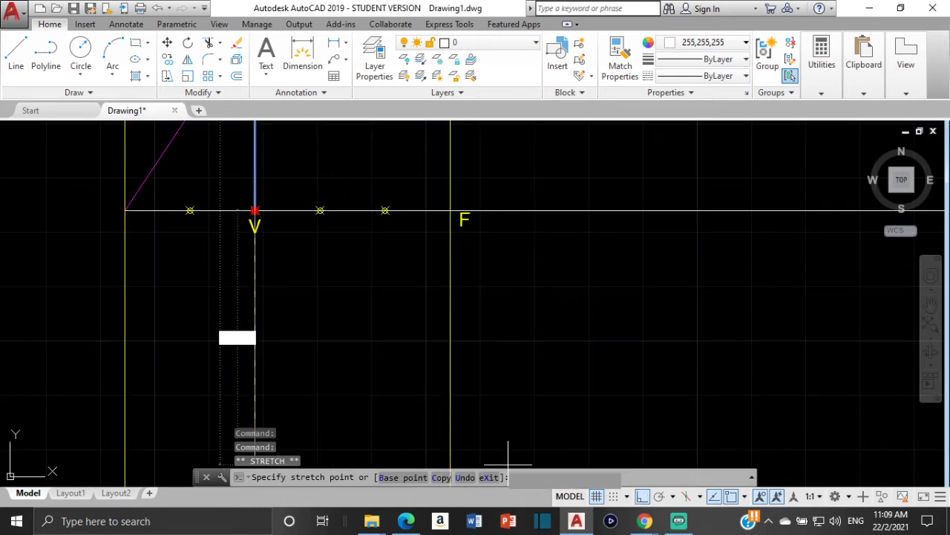
pyautogui.middleClick(267, 326)
pyautogui.middleClick(267, 326)
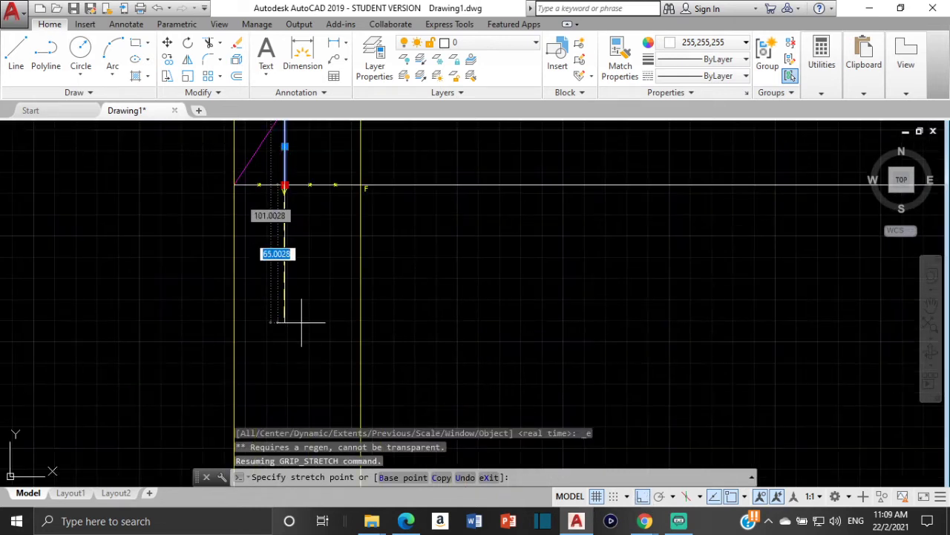
pyautogui.click(298, 349)
pyautogui.press('Escape')
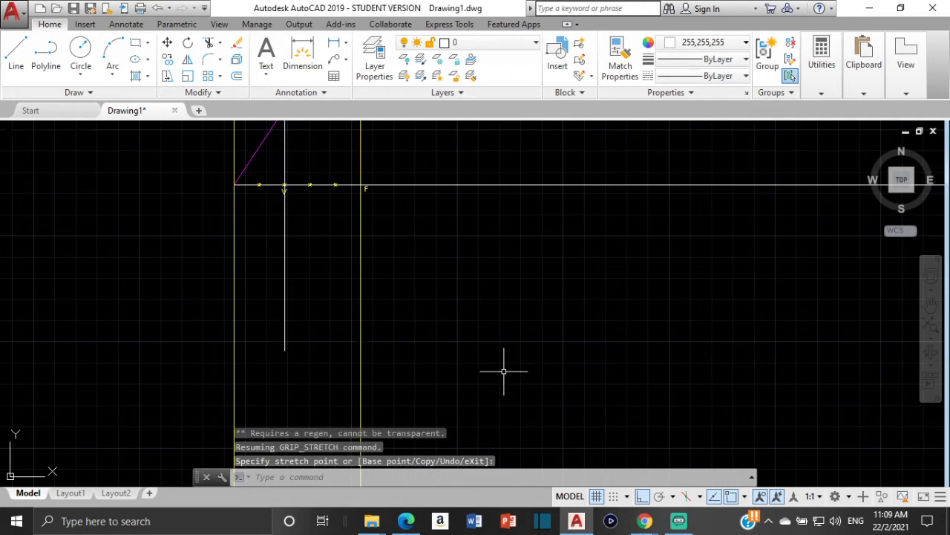
pyautogui.moveTo(410, 199); pyautogui.dragTo(455, 306, button='middle')
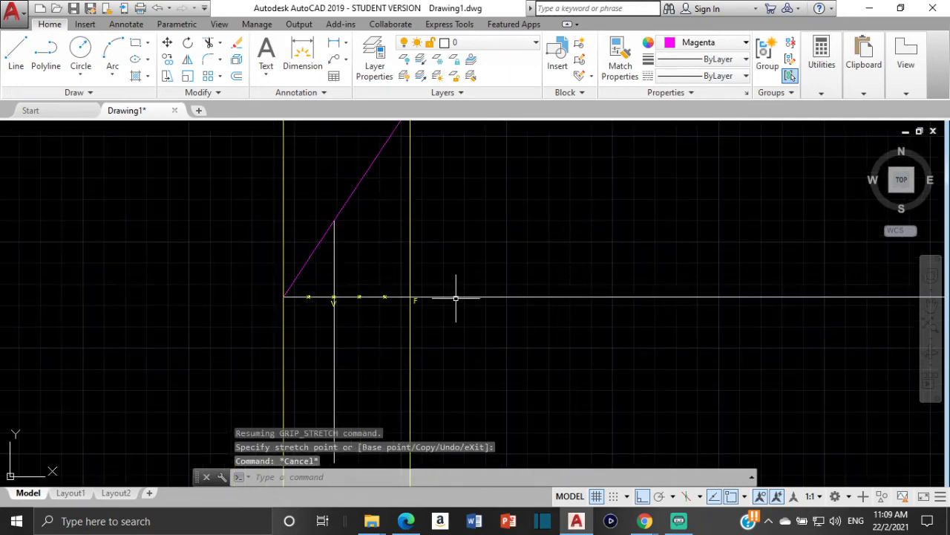
pyautogui.scroll(-2, 462, 240)
pyautogui.moveTo(471, 211); pyautogui.dragTo(435, 278, button='middle')
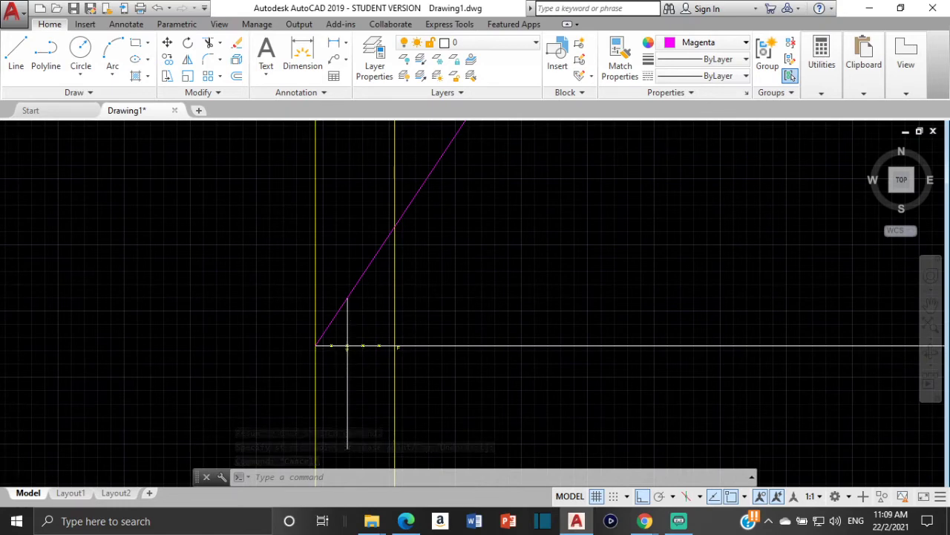
pyautogui.scroll(2, 347, 348)
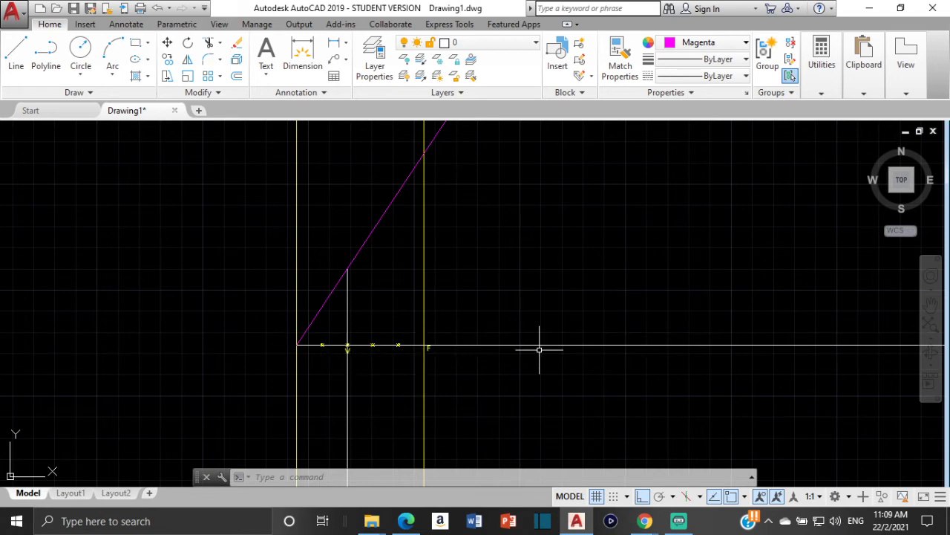
pyautogui.scroll(2, 349, 324)
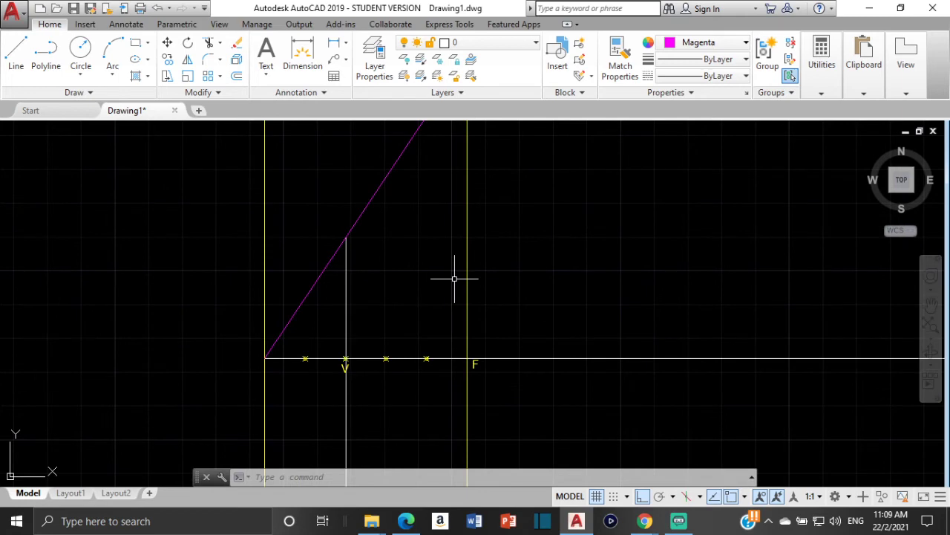
# Copy the vertical yellow line from F to five places along the centre line, one between V and F and four beyond F
pyautogui.scroll(-3, 469, 271)
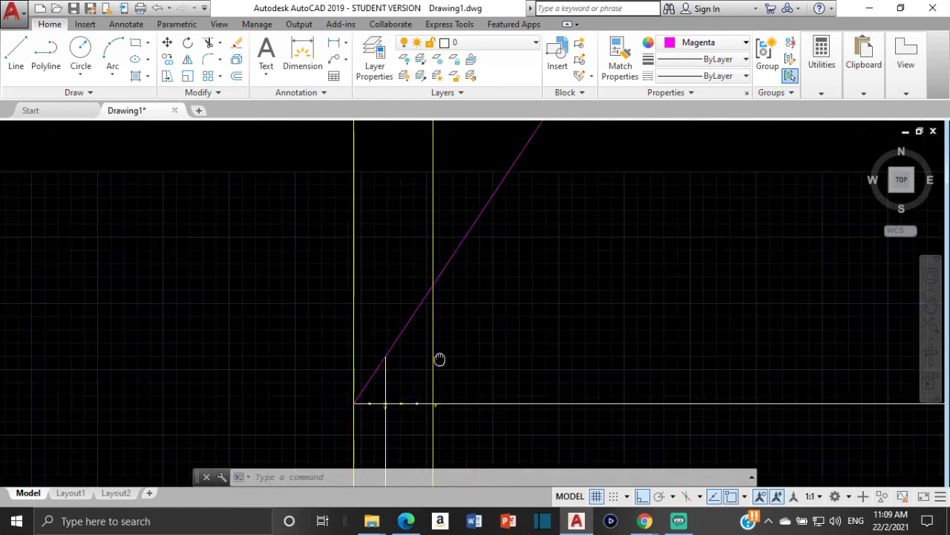
pyautogui.click(434, 321)
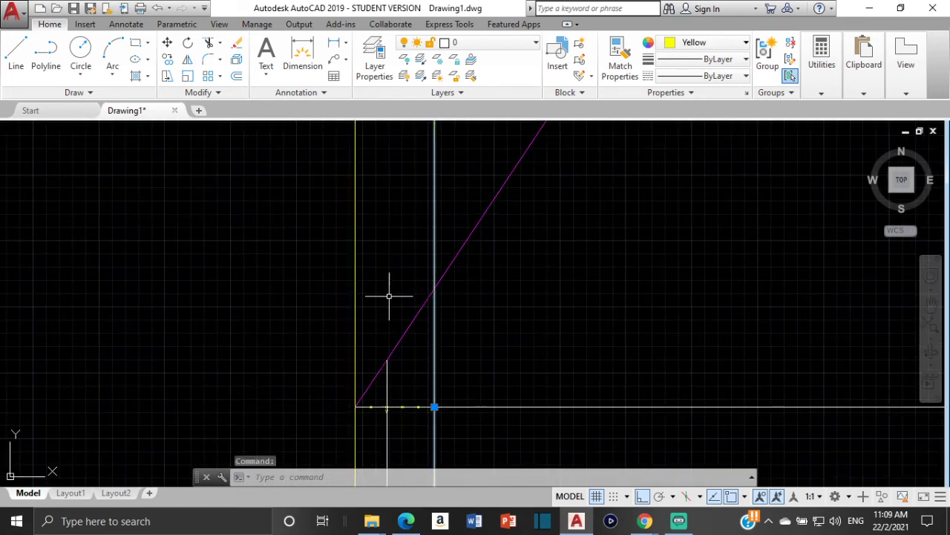
pyautogui.click(167, 60)
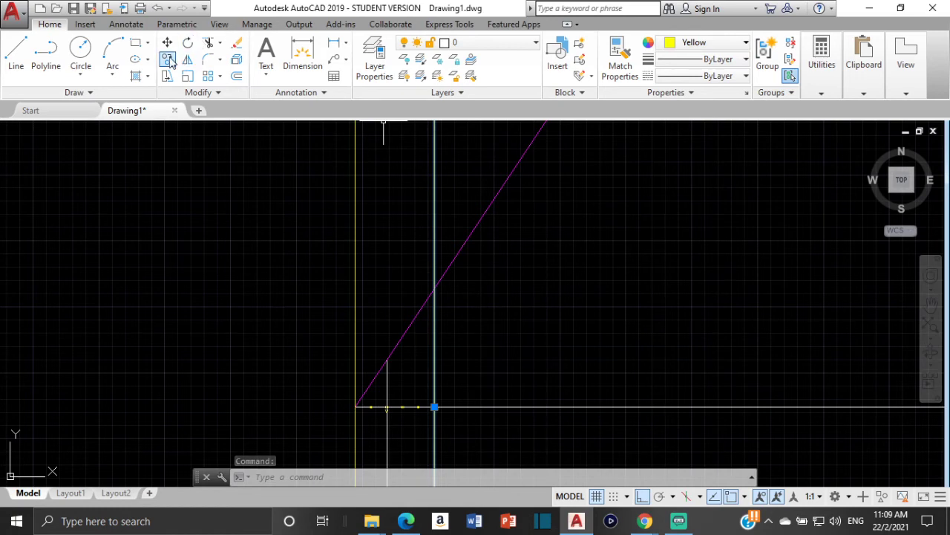
pyautogui.scroll(6, 475, 394)
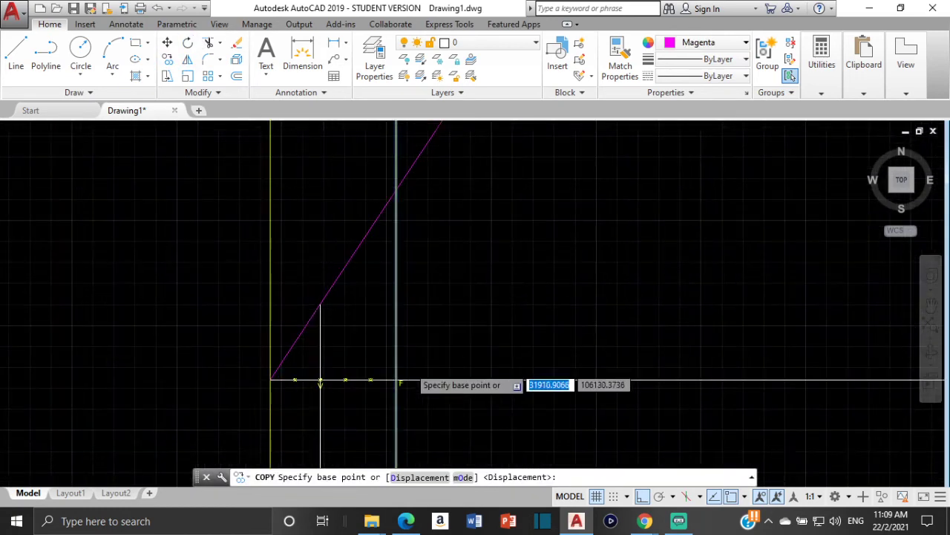
pyautogui.click(377, 390)
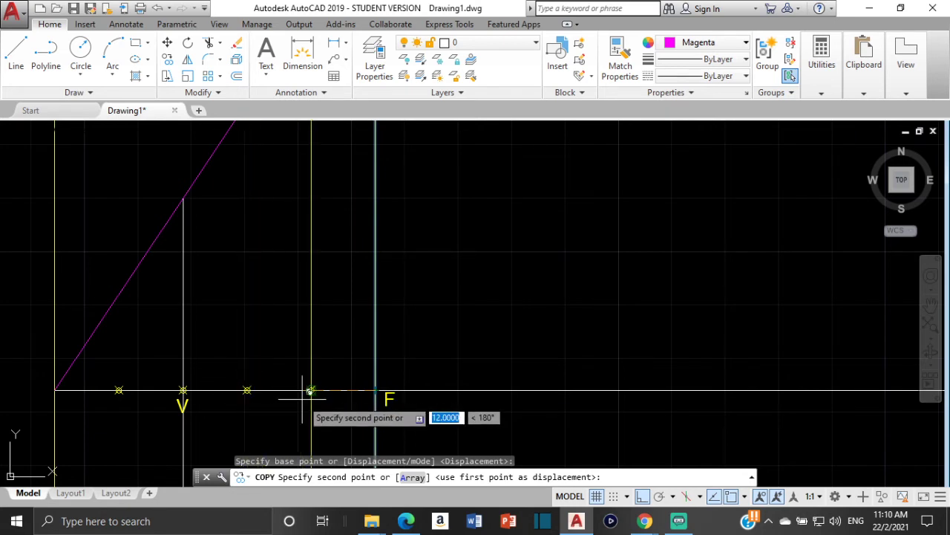
pyautogui.click(270, 390)
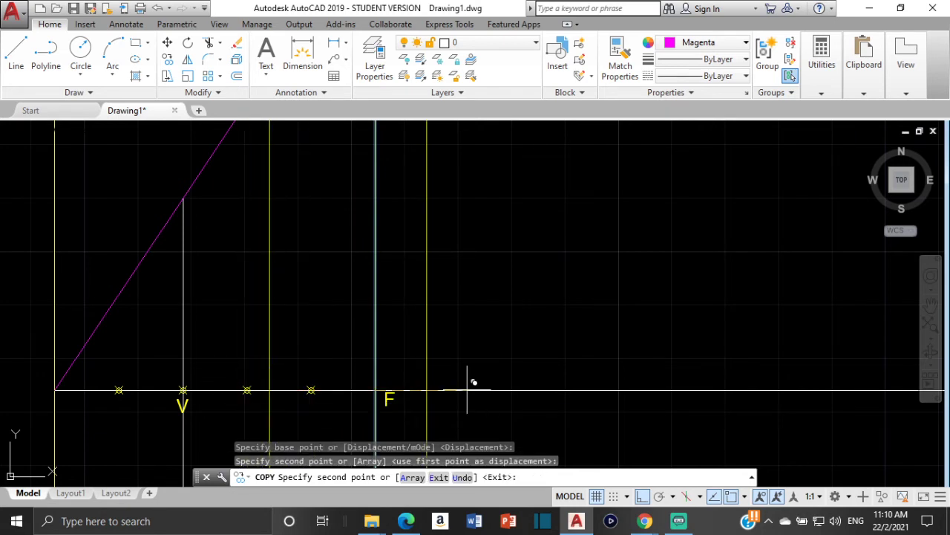
pyautogui.moveTo(493, 386); pyautogui.dragTo(378, 327, button='middle')
pyautogui.click(309, 330)
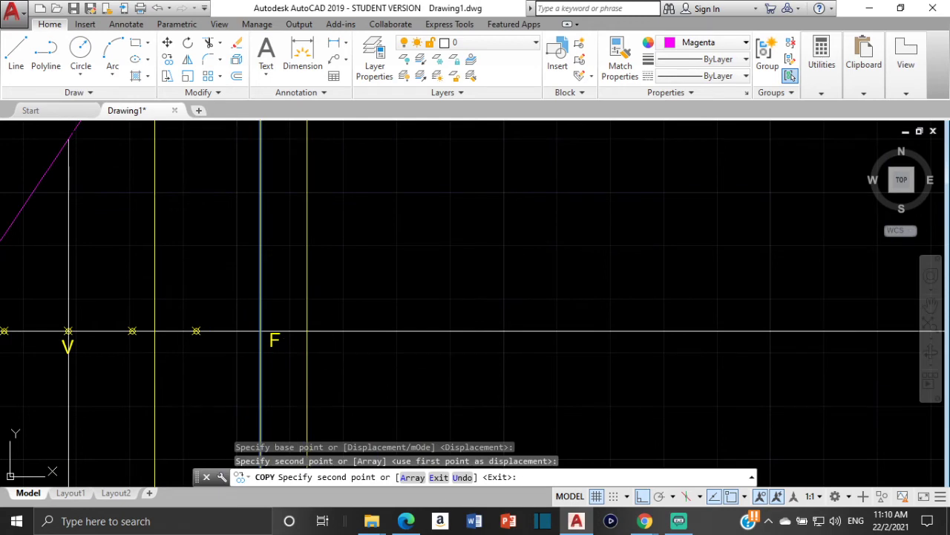
pyautogui.click(386, 330)
pyautogui.click(475, 331)
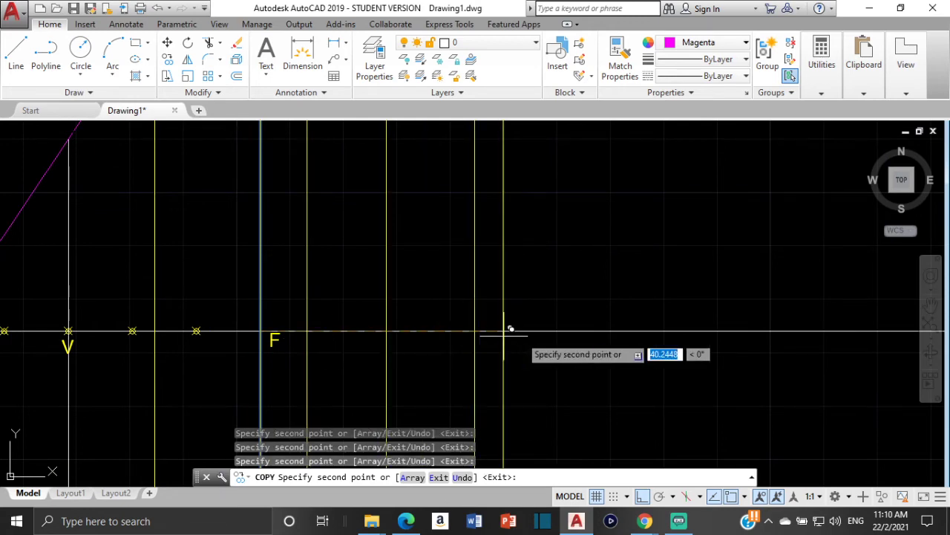
pyautogui.scroll(-5, 468, 349)
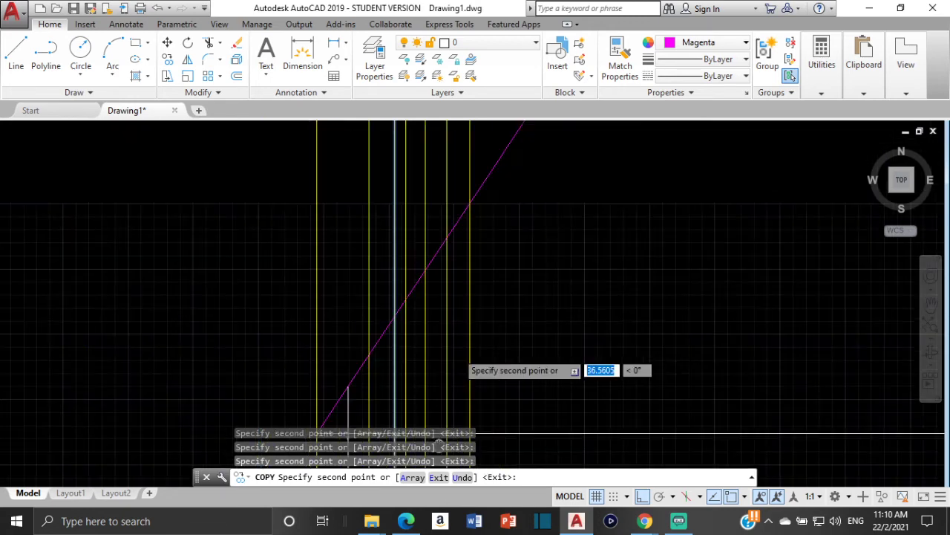
pyautogui.scroll(-2, 512, 387)
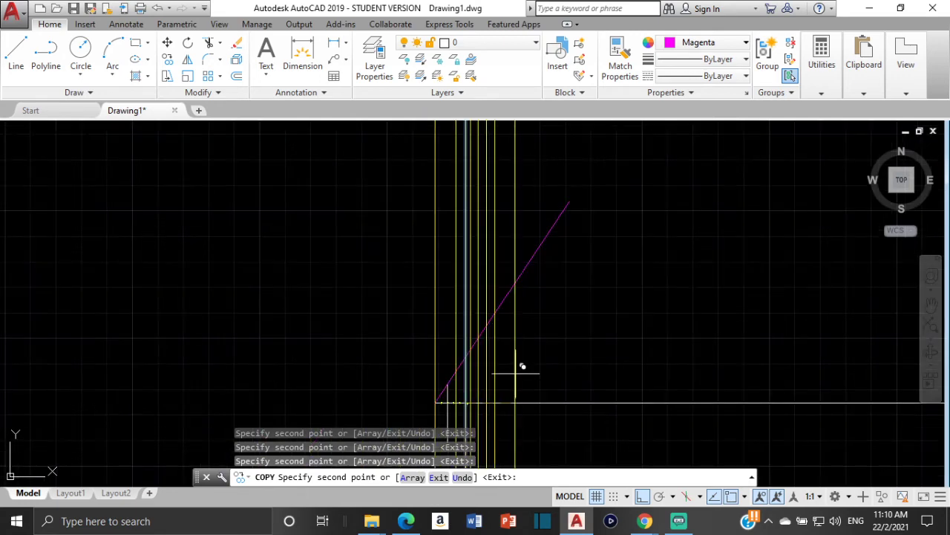
pyautogui.press('Escape')
pyautogui.scroll(6, 525, 357)
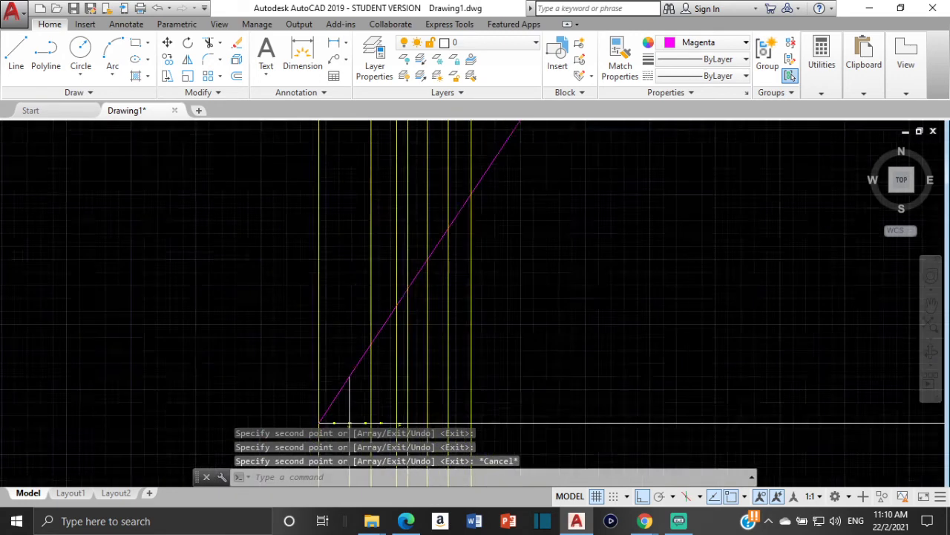
pyautogui.moveTo(488, 356); pyautogui.dragTo(589, 290, button='middle')
pyautogui.scroll(-1, 314, 316)
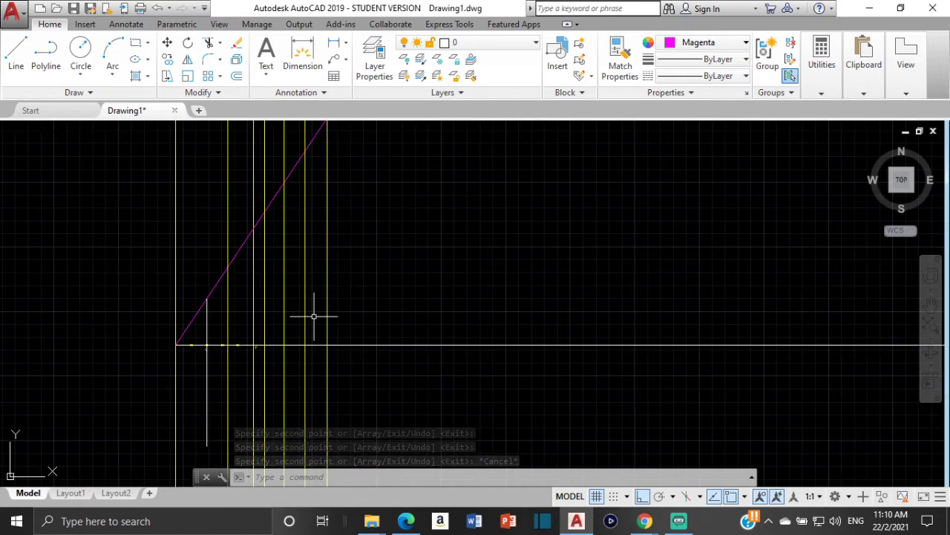
pyautogui.scroll(-2, 387, 198)
pyautogui.scroll(1, 375, 226)
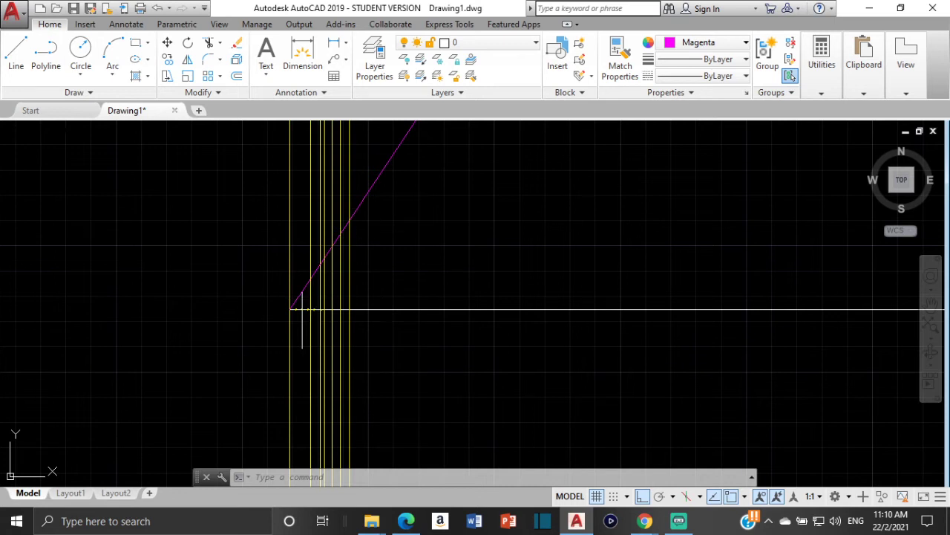
pyautogui.moveTo(302, 309); pyautogui.dragTo(200, 440, button='middle')
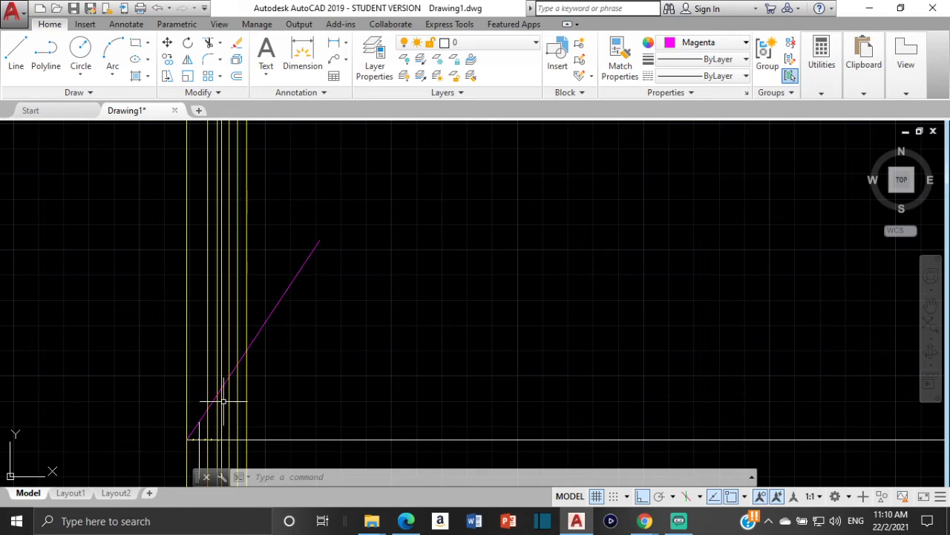
# Change the colour of the vertical line through F to cyan
pyautogui.scroll(2, 223, 401)
pyautogui.scroll(-3, 255, 364)
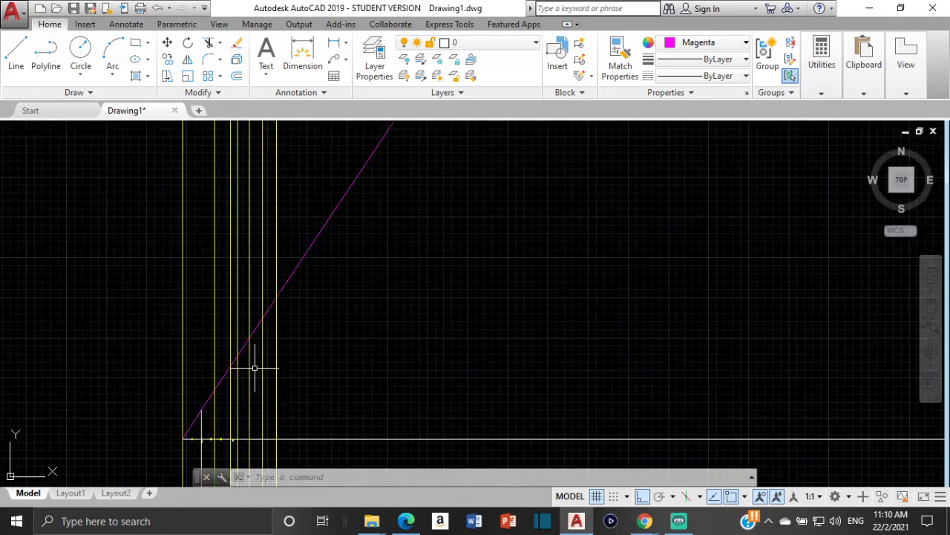
pyautogui.scroll(3, 242, 376)
pyautogui.scroll(6, 225, 355)
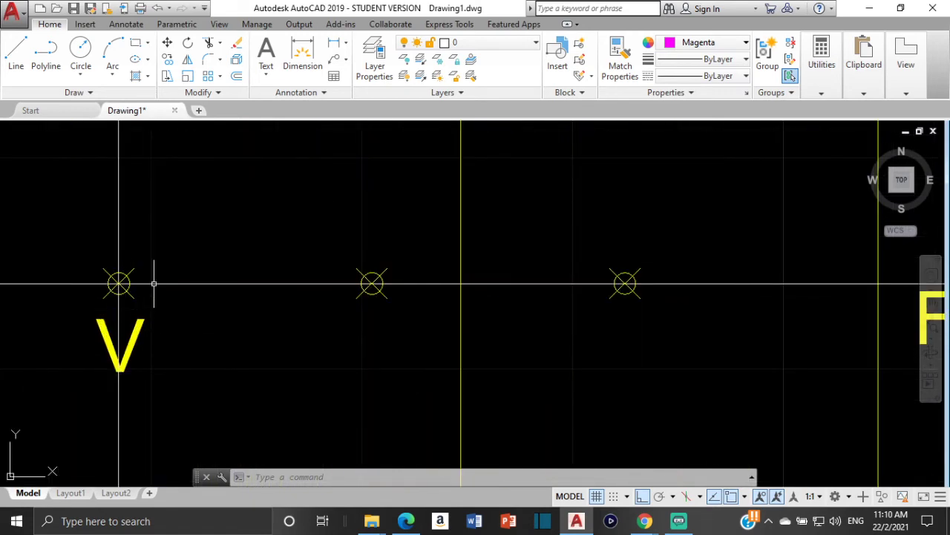
pyautogui.scroll(-4, 84, 315)
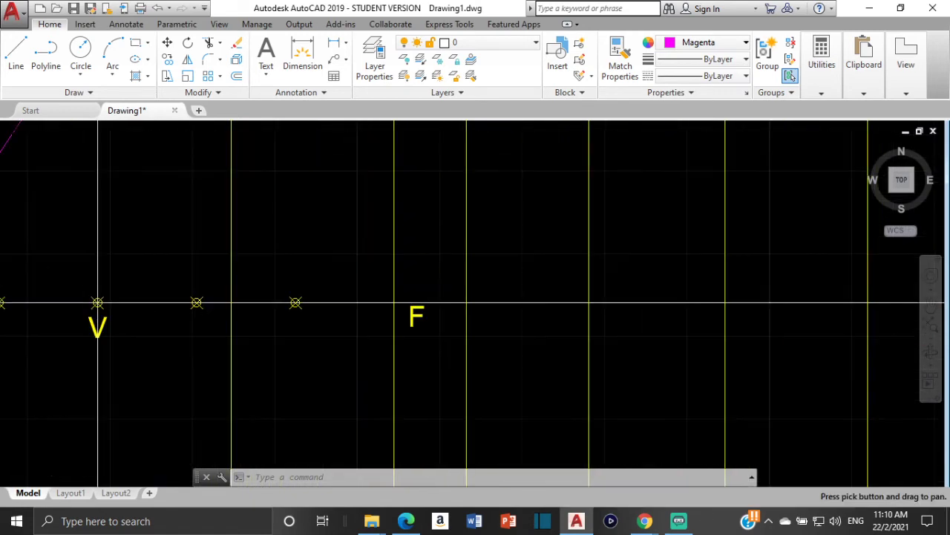
pyautogui.click(393, 288)
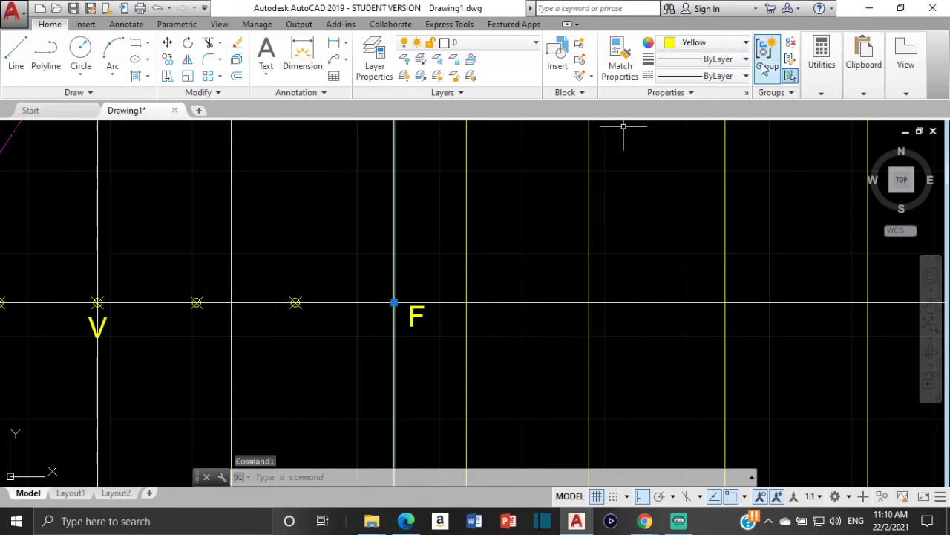
pyautogui.click(701, 43)
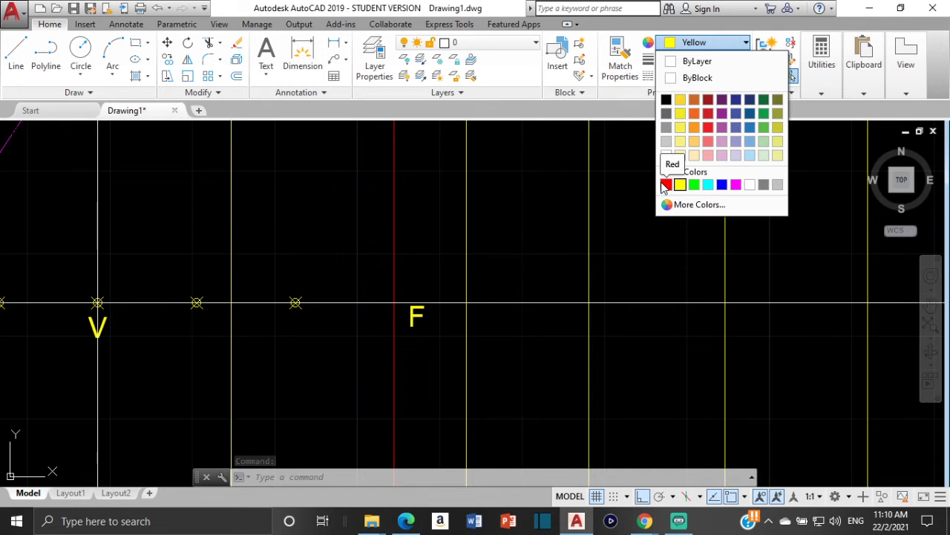
pyautogui.click(707, 184)
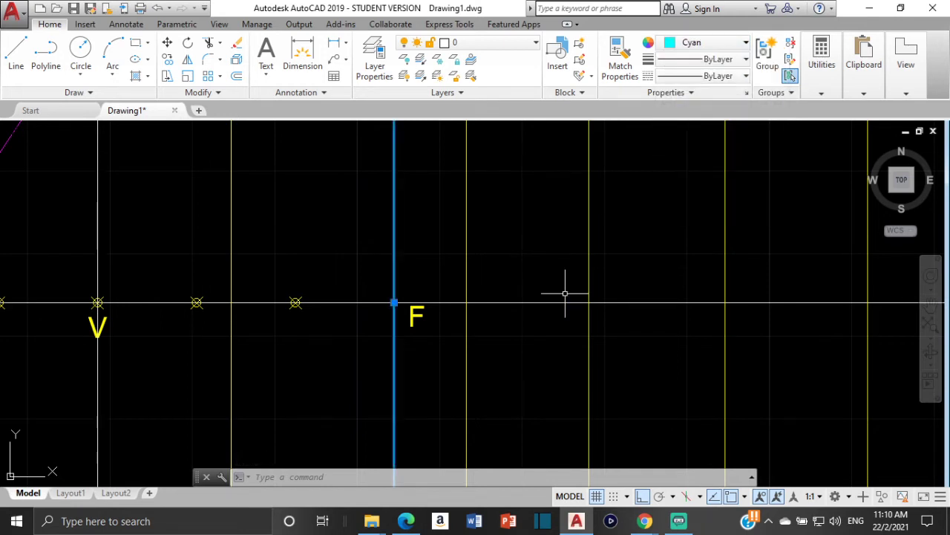
pyautogui.press('Escape')
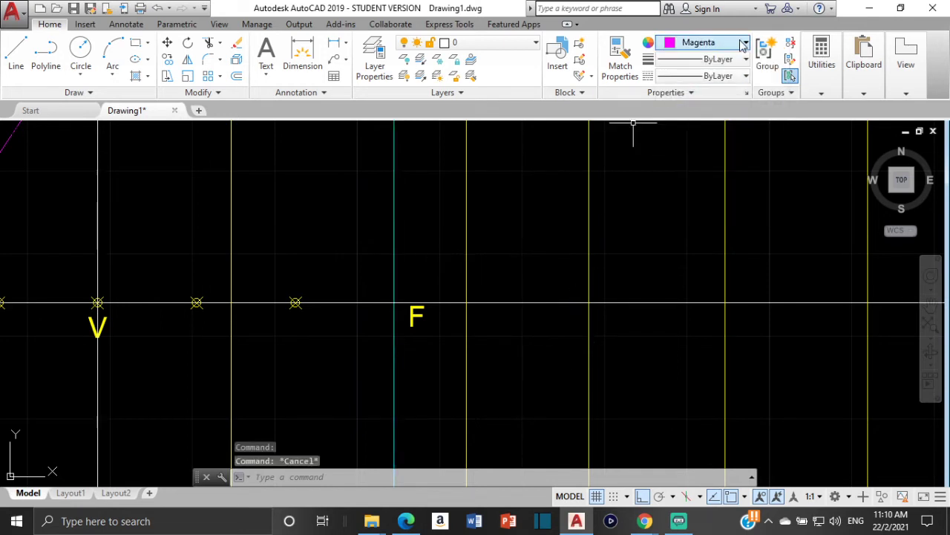
# Set the current colour to grey 99,100,102 and draw a circle centred where the ordinate between V and F meets the centre line, reaching the magenta line
pyautogui.click(744, 43)
pyautogui.click(666, 113)
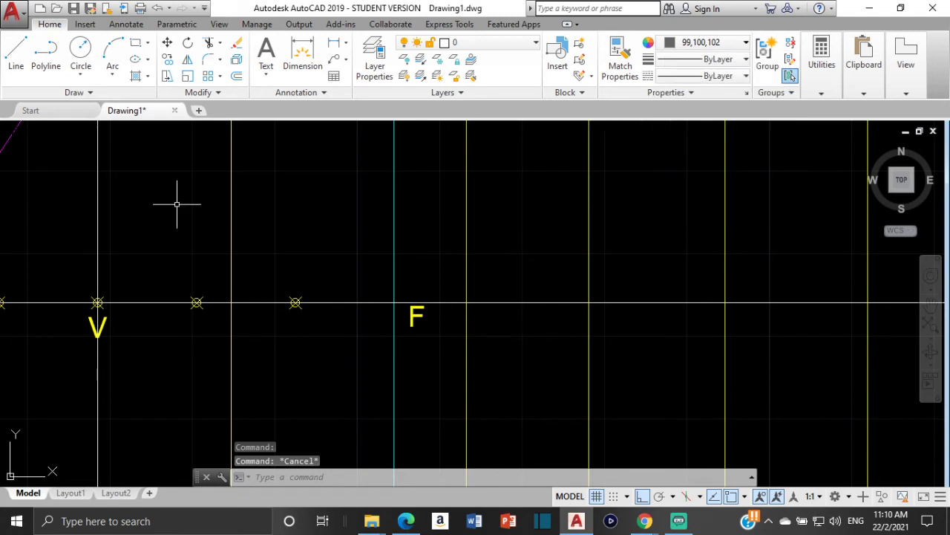
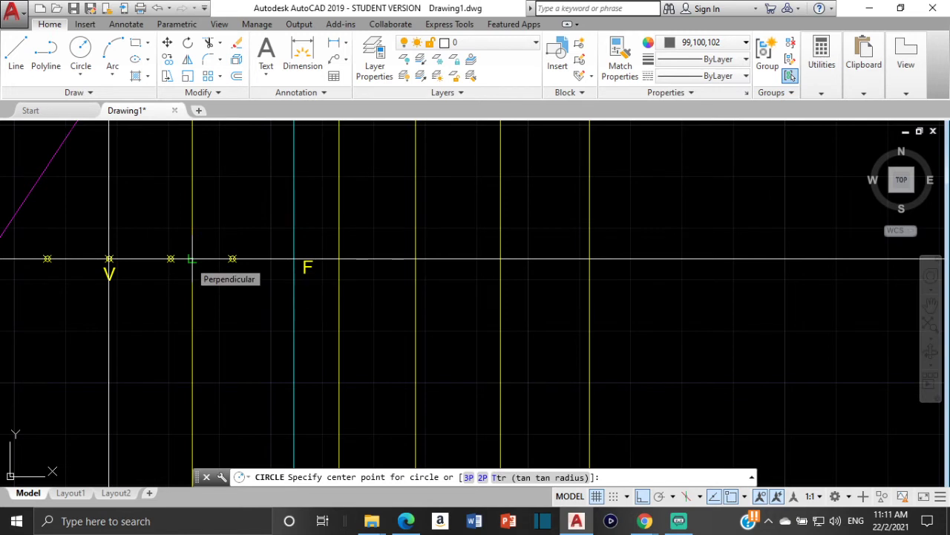
pyautogui.click(193, 258)
pyautogui.moveTo(192, 184); pyautogui.dragTo(213, 422, button='middle')
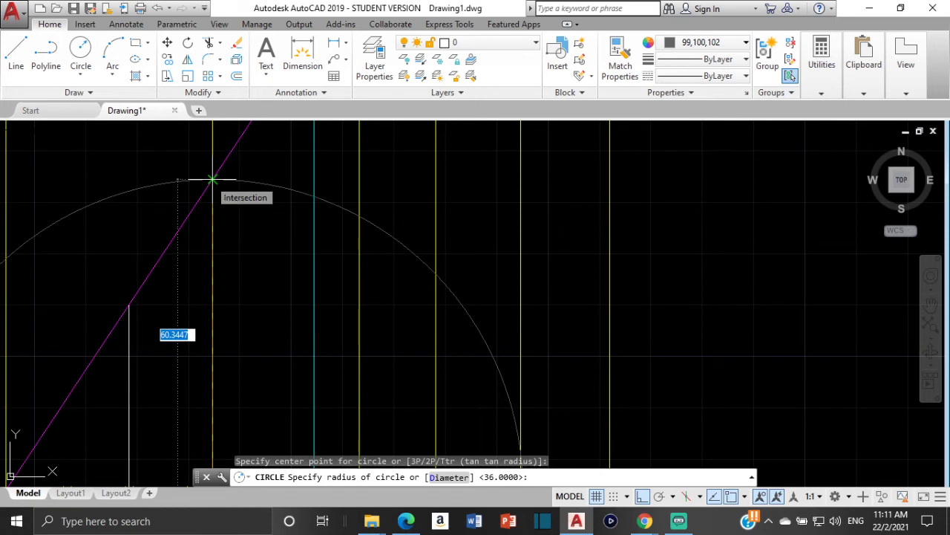
pyautogui.click(212, 179)
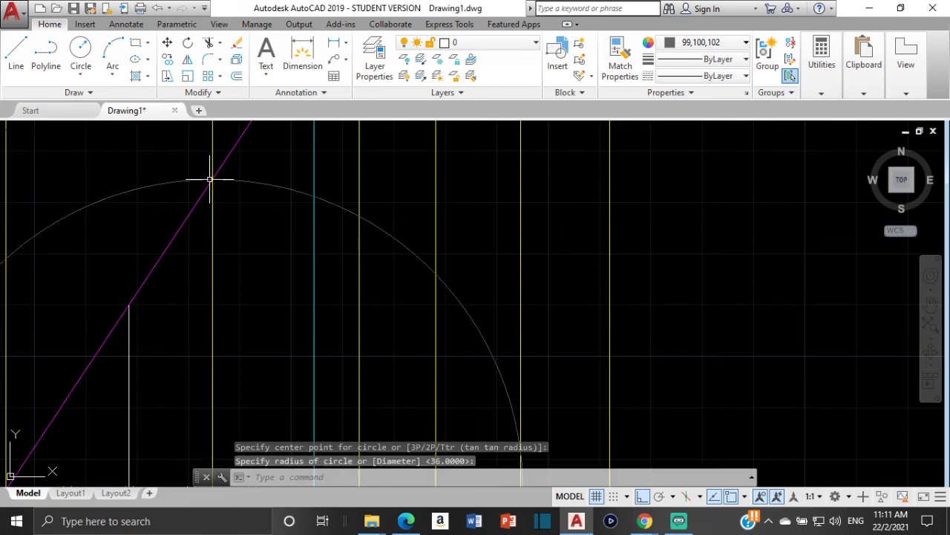
pyautogui.scroll(-5, 309, 270)
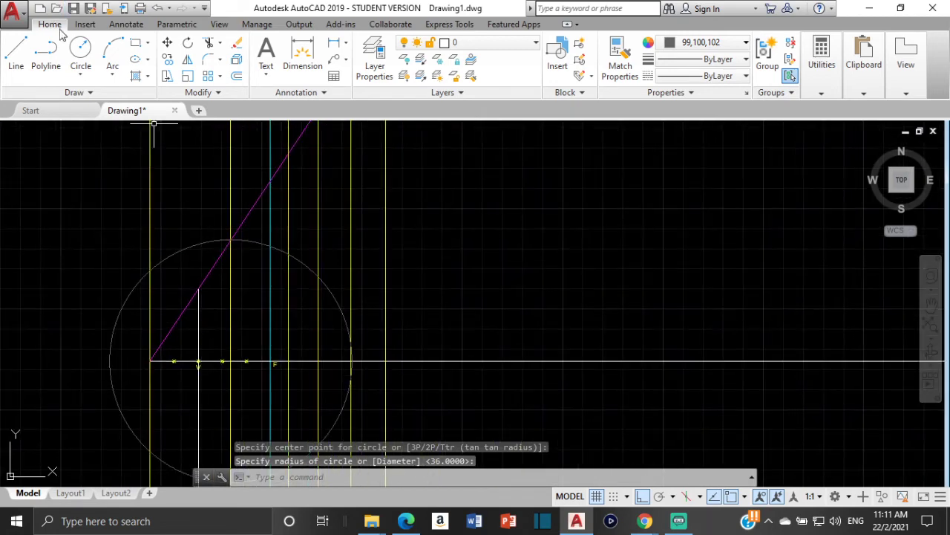
# Draw a circle centred at F with its radius reaching the intersection of the cyan vertical and the magenta line
pyautogui.click(80, 50)
pyautogui.scroll(4, 271, 359)
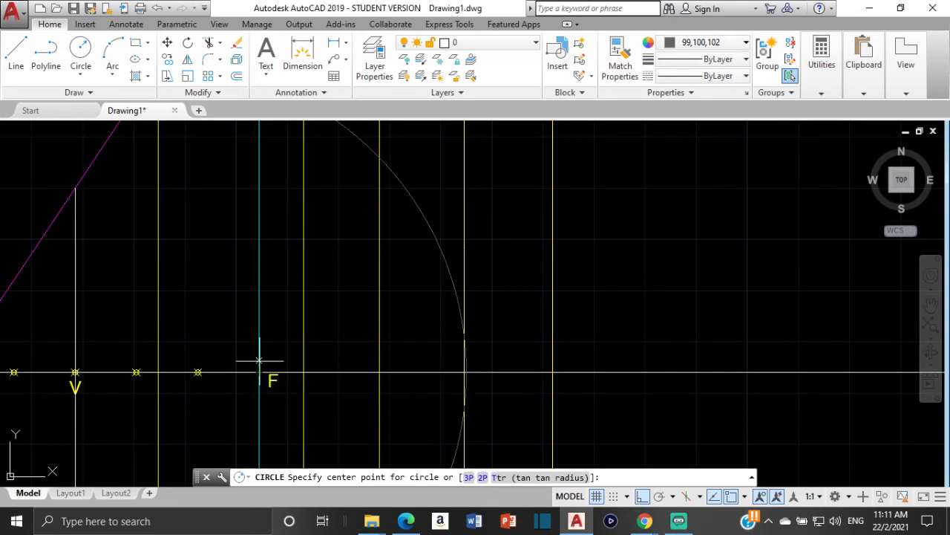
pyautogui.click(256, 374)
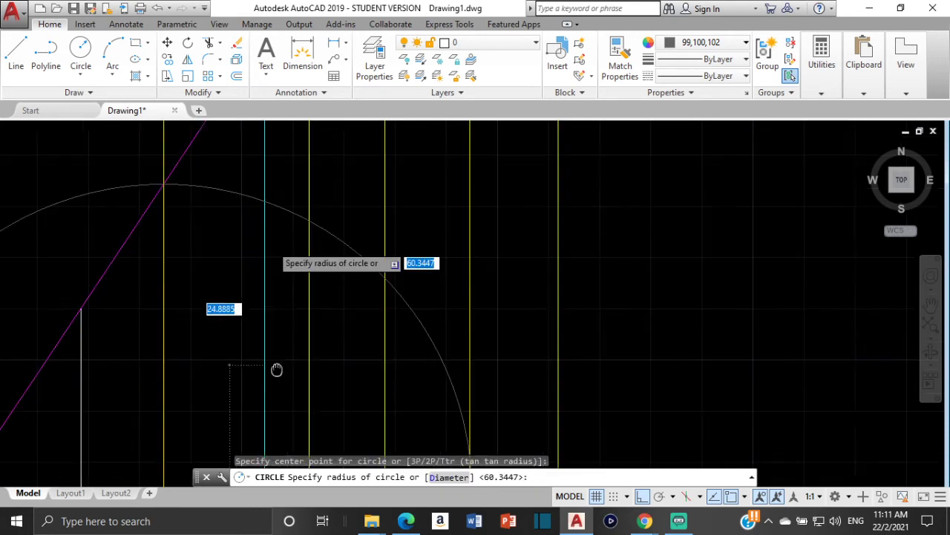
pyautogui.moveTo(276, 255); pyautogui.dragTo(254, 418, button='middle')
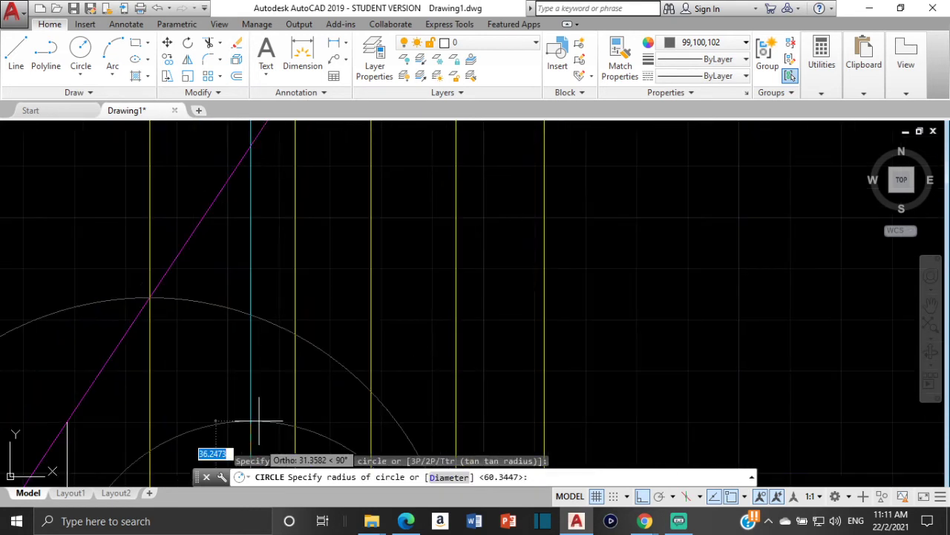
pyautogui.click(250, 147)
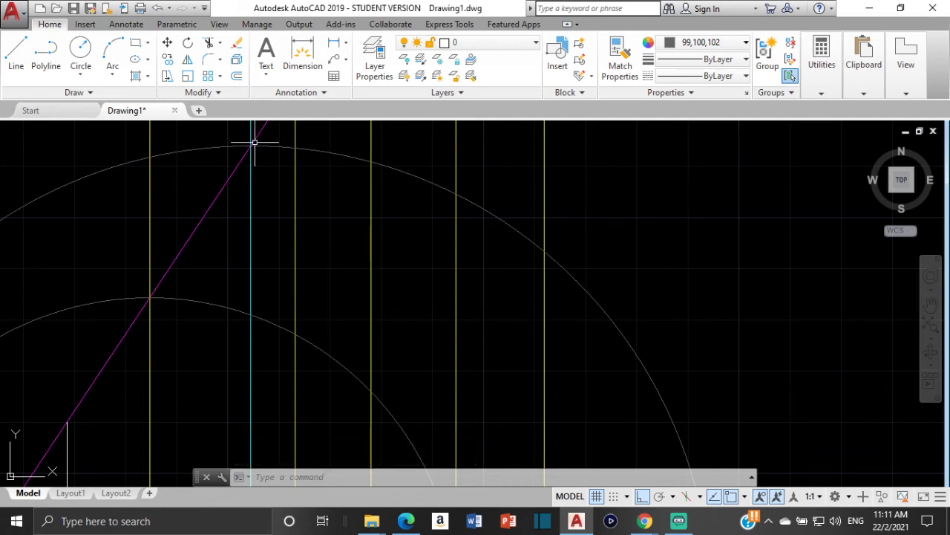
# Move the smaller circle from its centre on the ordinate between V and F to F
pyautogui.scroll(-6, 238, 291)
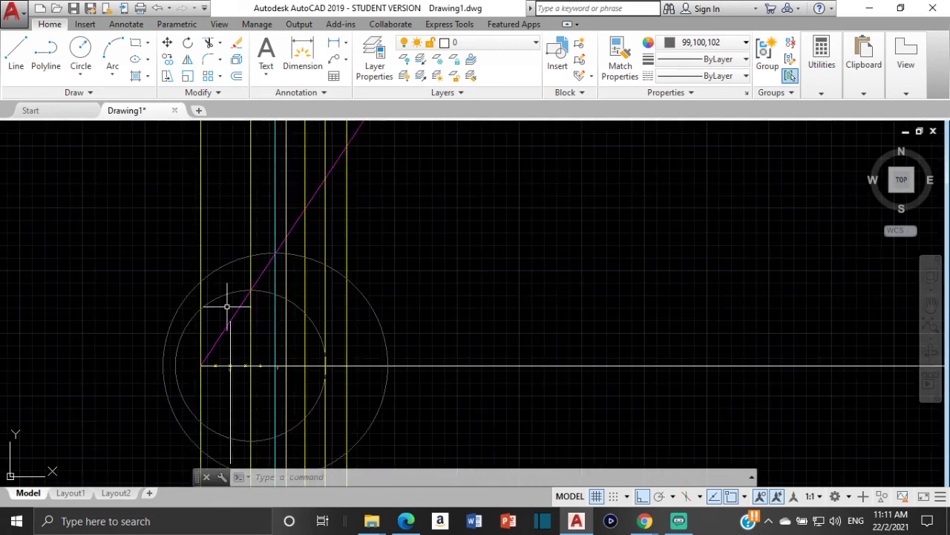
pyautogui.click(221, 296)
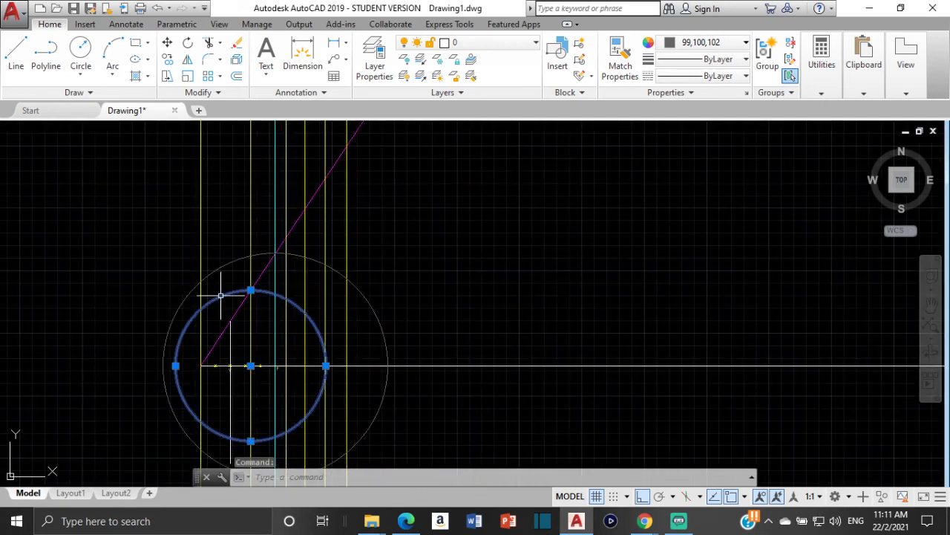
pyautogui.click(167, 45)
pyautogui.scroll(4, 251, 345)
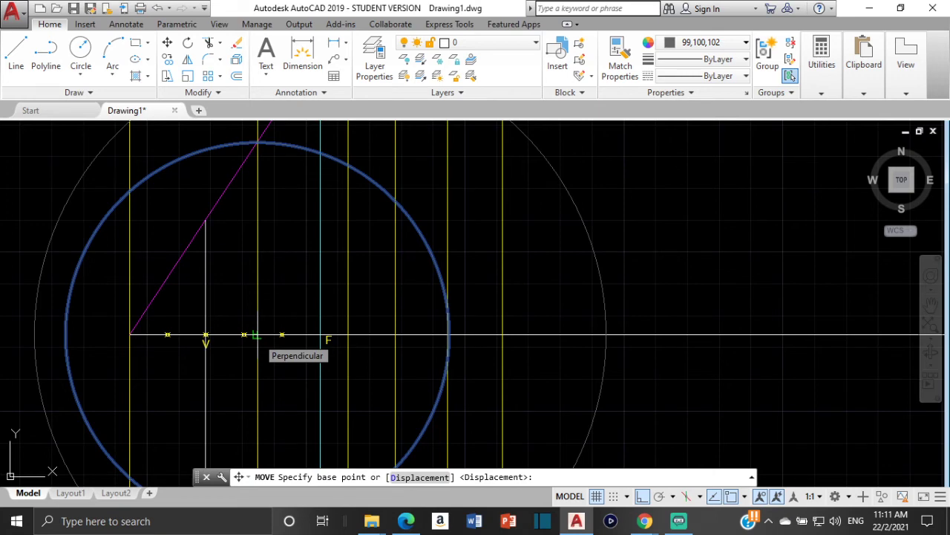
pyautogui.click(255, 334)
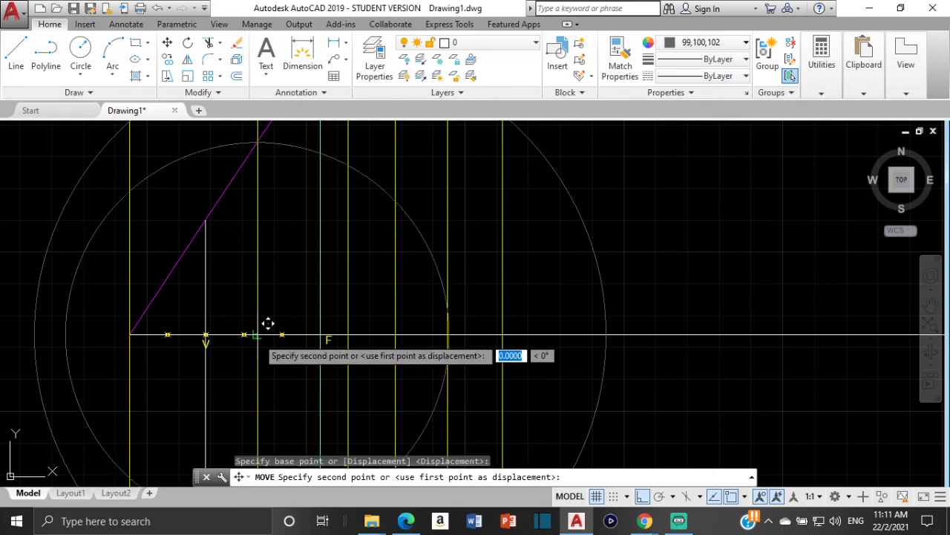
pyautogui.click(322, 335)
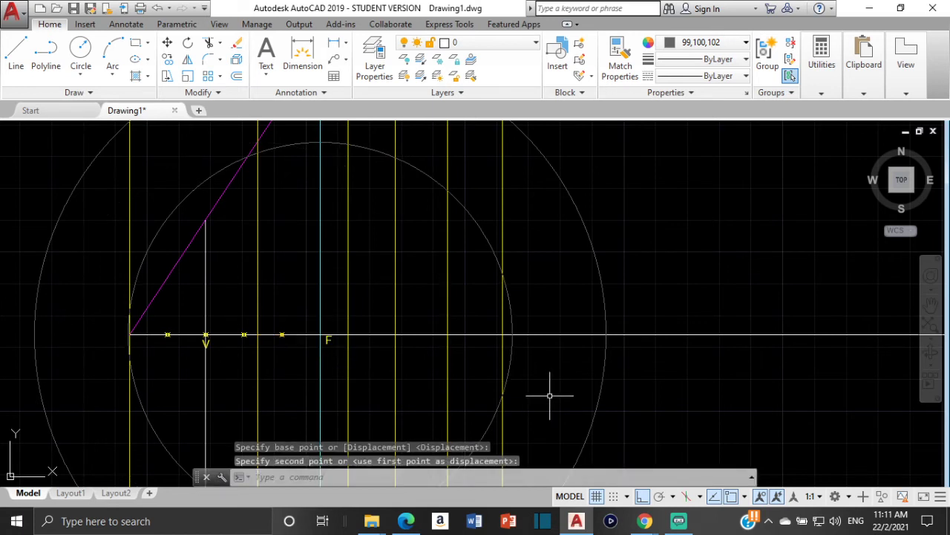
# Draw a circle centred where the first ordinate beyond F meets the centre line, with its radius reaching the magenta line on that ordinate
pyautogui.click(80, 50)
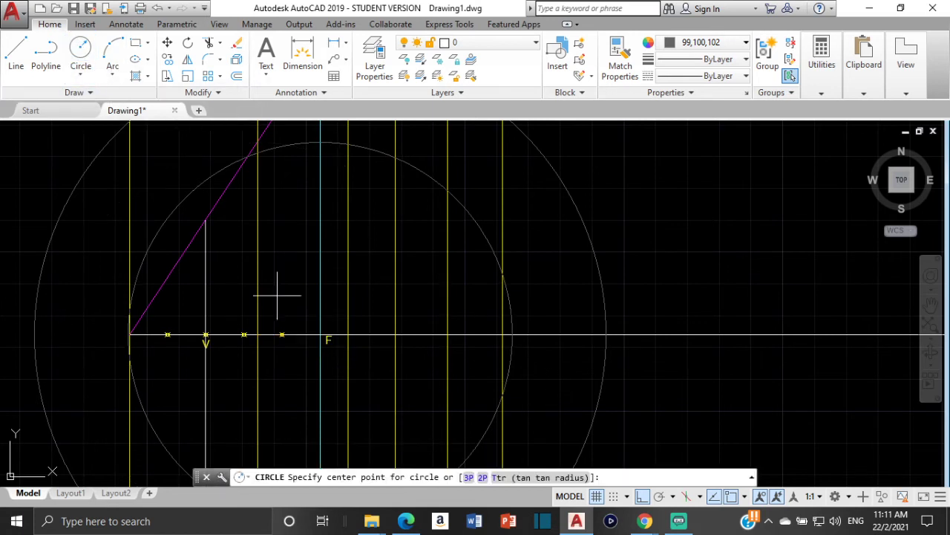
pyautogui.click(339, 335)
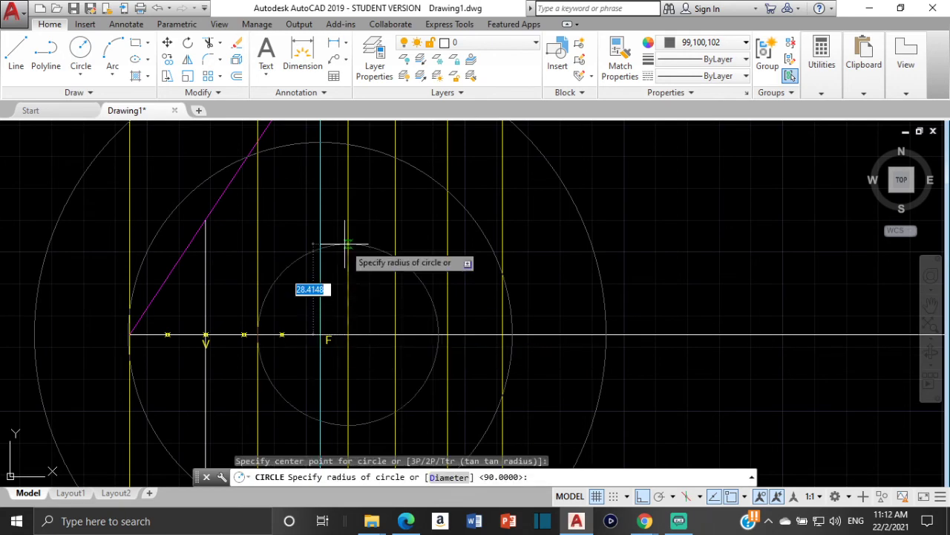
pyautogui.scroll(4, 348, 269)
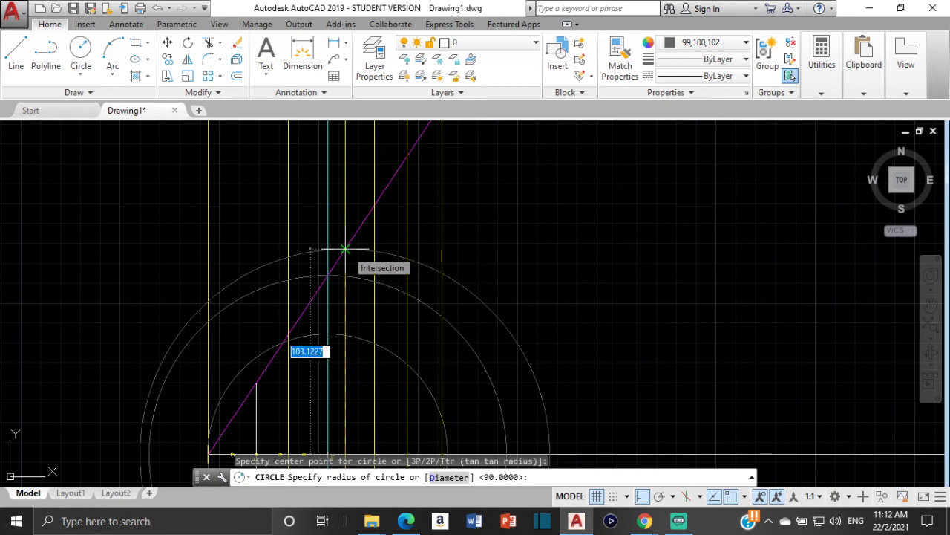
pyautogui.click(345, 249)
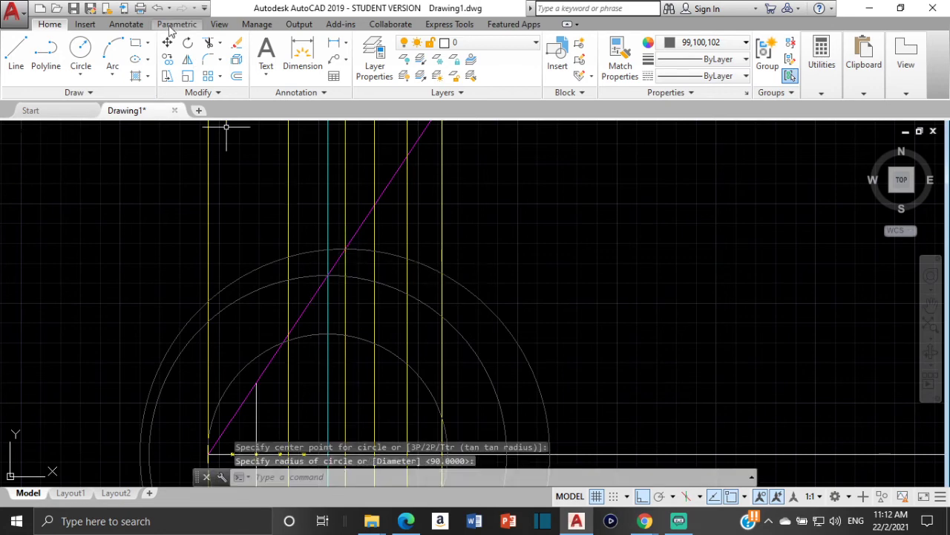
# Move the circle centred on the first ordinate beyond F along the centre line so its centre lies at F
pyautogui.click(486, 304)
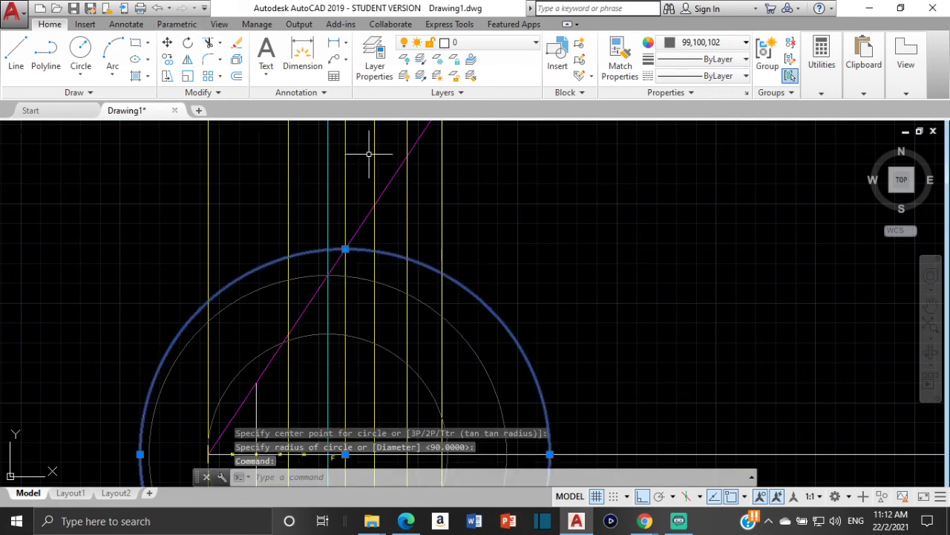
pyautogui.click(168, 43)
pyautogui.scroll(-2, 245, 260)
pyautogui.scroll(2, 297, 371)
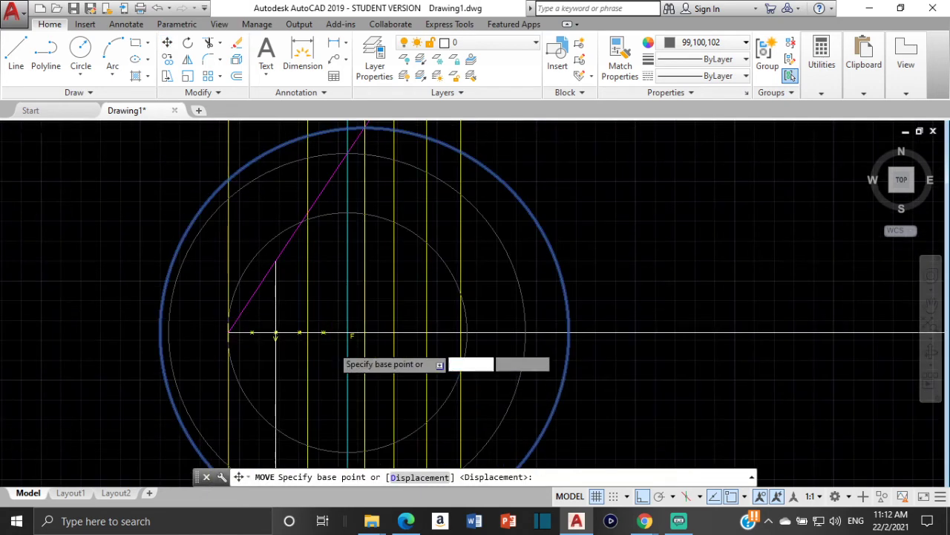
pyautogui.scroll(2, 349, 338)
pyautogui.click(364, 327)
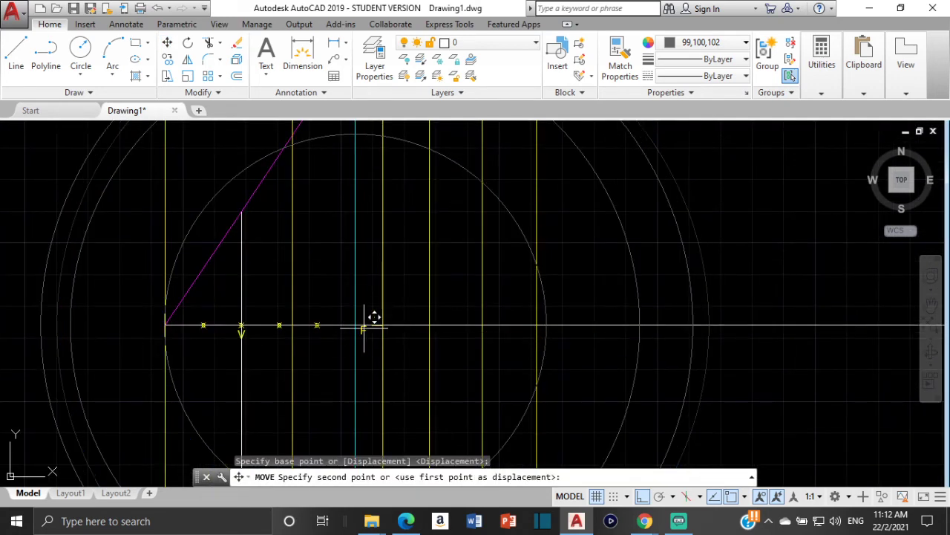
pyautogui.click(352, 325)
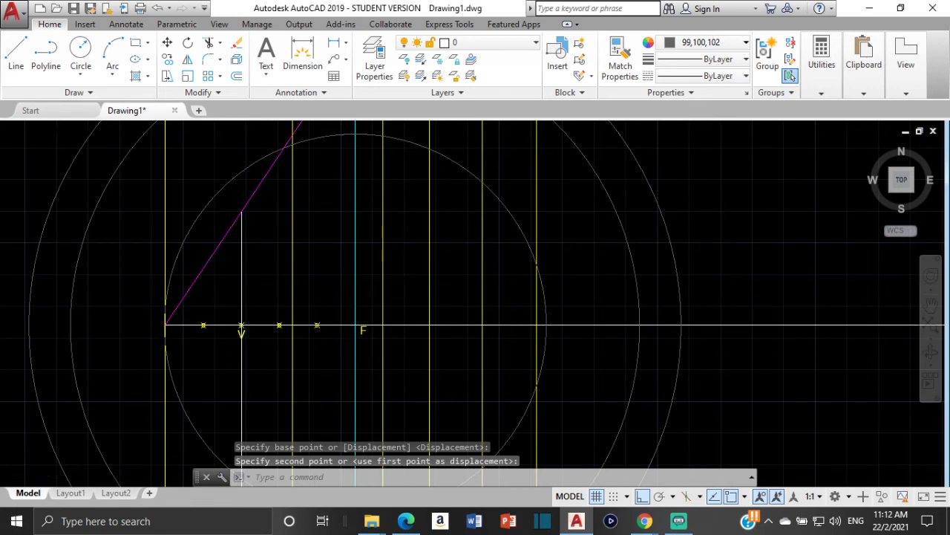
# Draw a circle centred where the second ordinate beyond F meets the centre line, with its radius reaching the magenta line on that ordinate
pyautogui.scroll(-2, 397, 256)
pyautogui.click(88, 51)
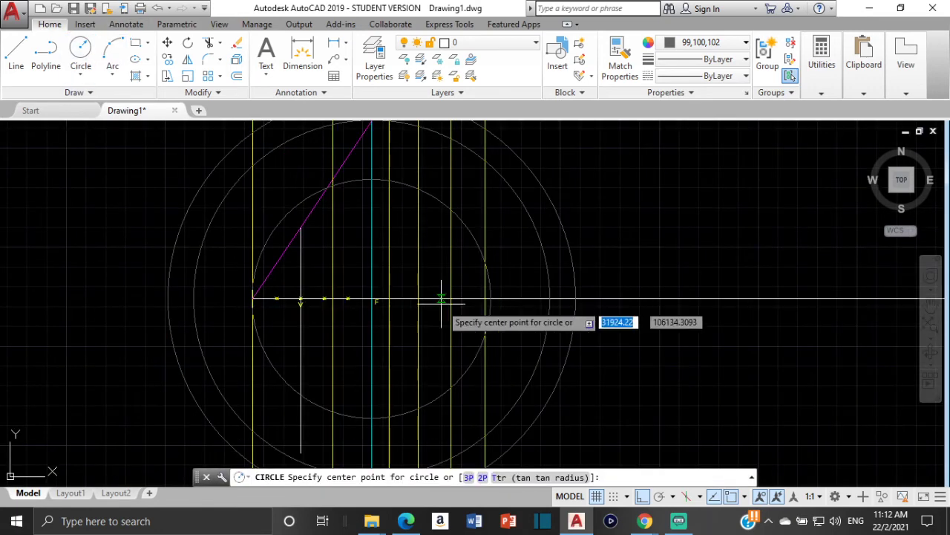
pyautogui.click(418, 299)
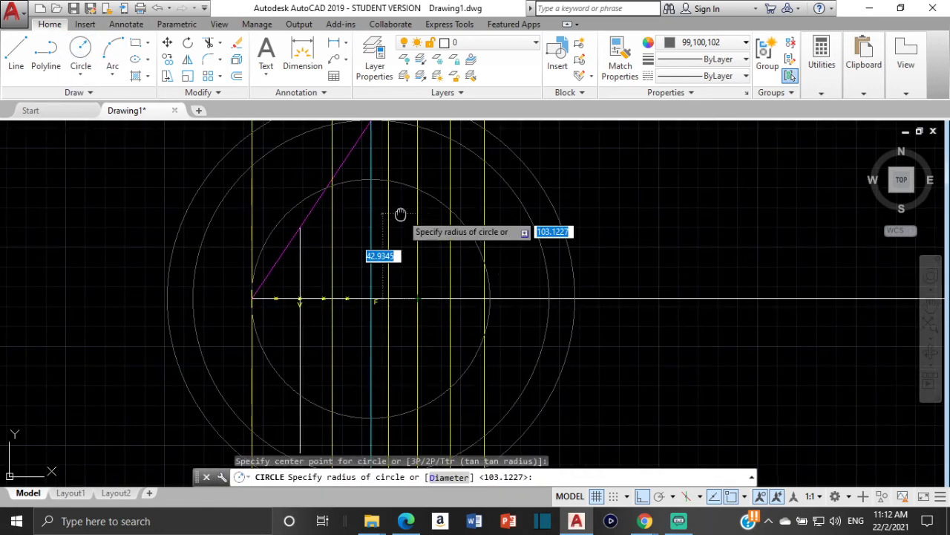
pyautogui.moveTo(398, 214); pyautogui.dragTo(408, 365, button='middle')
pyautogui.click(430, 201)
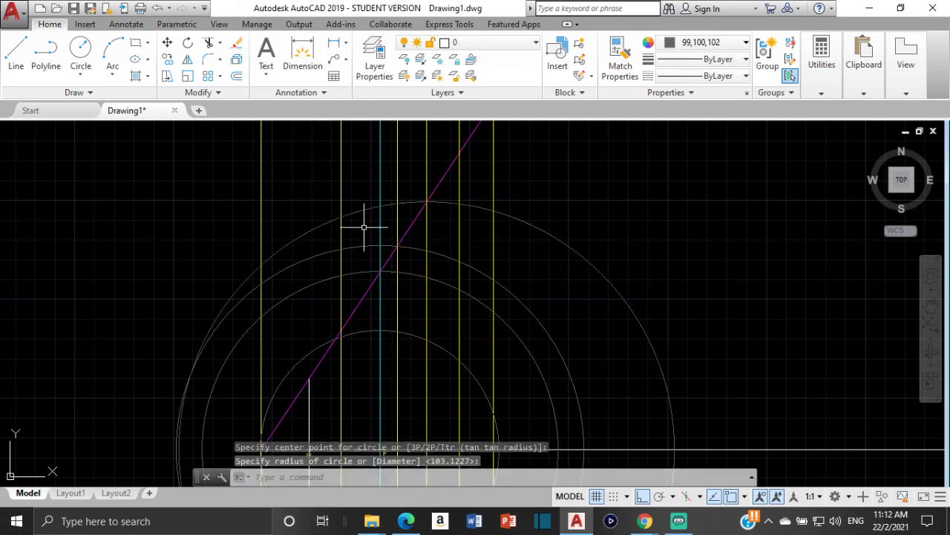
# Move the circle centred on the second ordinate beyond F along the centre line so its centre lies at F
pyautogui.click(544, 229)
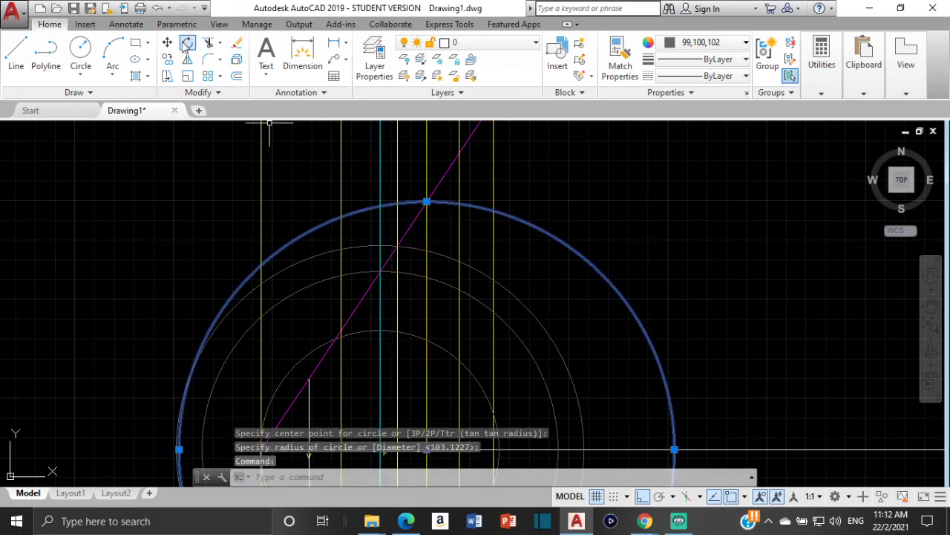
pyautogui.click(167, 42)
pyautogui.moveTo(427, 279); pyautogui.dragTo(403, 237, button='middle')
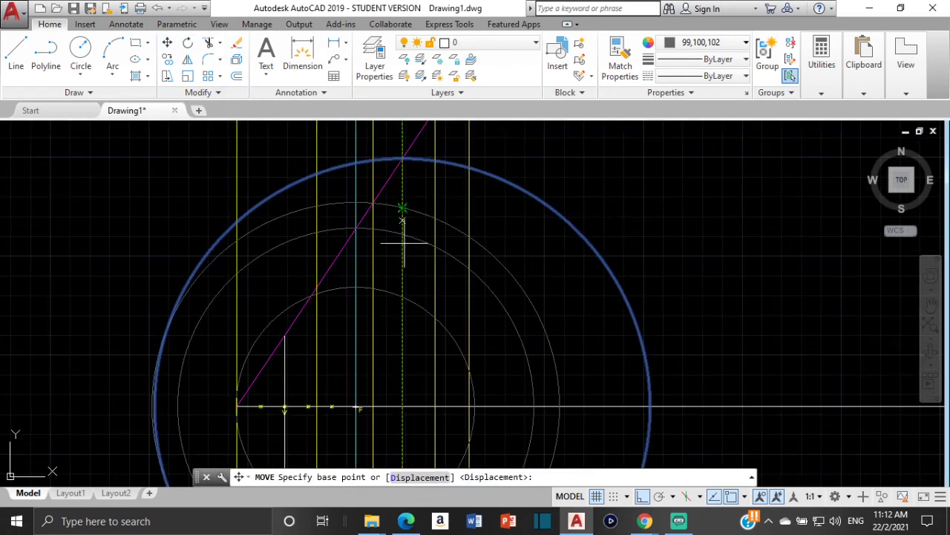
pyautogui.click(401, 406)
pyautogui.scroll(4, 372, 401)
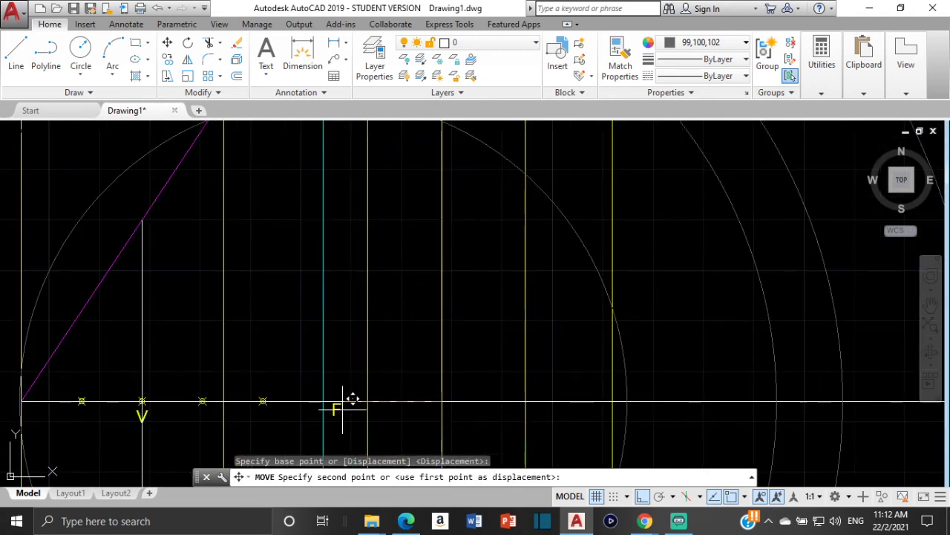
pyautogui.click(362, 313)
pyautogui.scroll(-5, 362, 312)
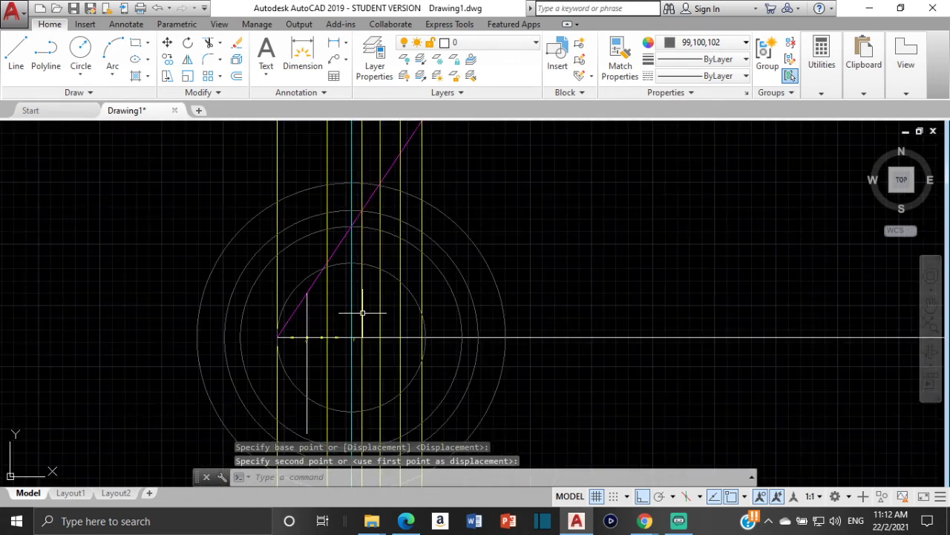
# Draw a circle centred where the third ordinate beyond F meets the centre line, with its radius reaching the magenta line on that ordinate
pyautogui.click(80, 50)
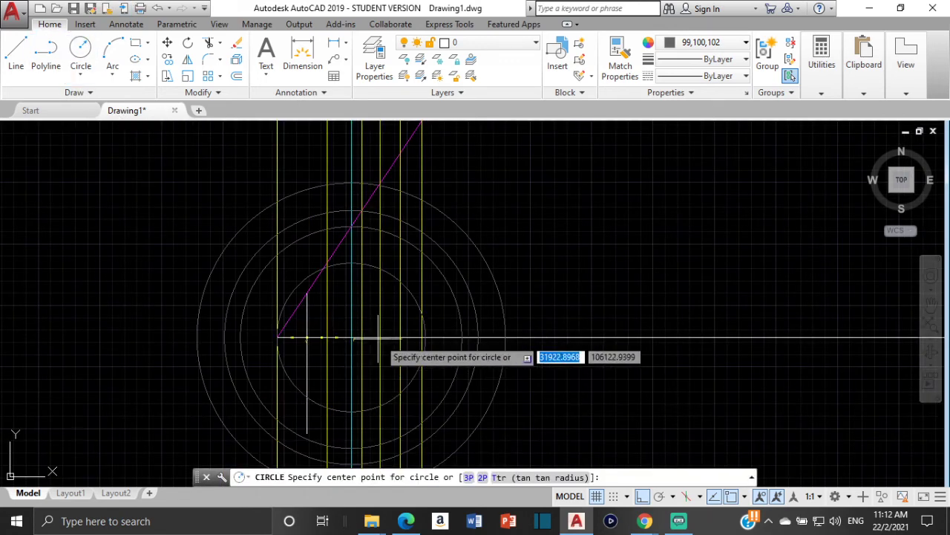
pyautogui.click(420, 338)
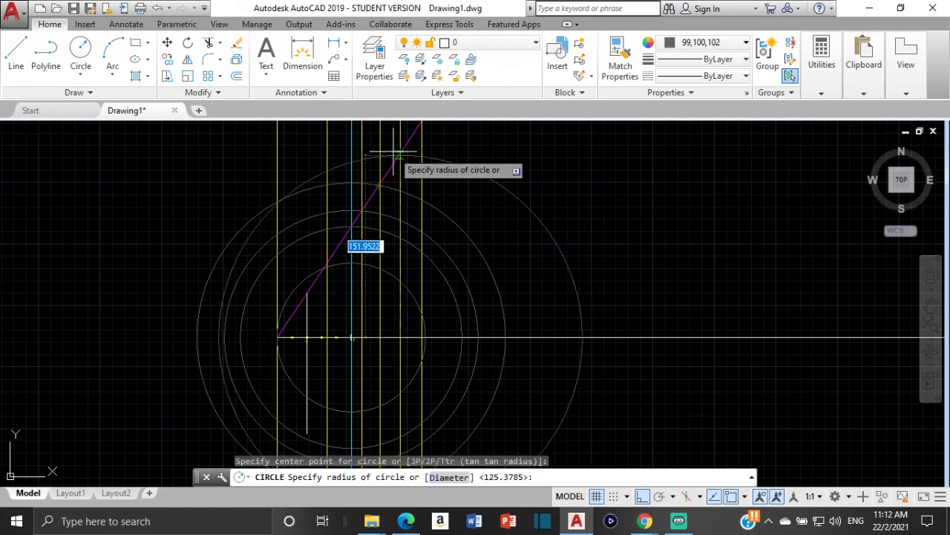
pyautogui.moveTo(404, 153); pyautogui.dragTo(395, 202, button='middle')
pyautogui.scroll(4, 394, 203)
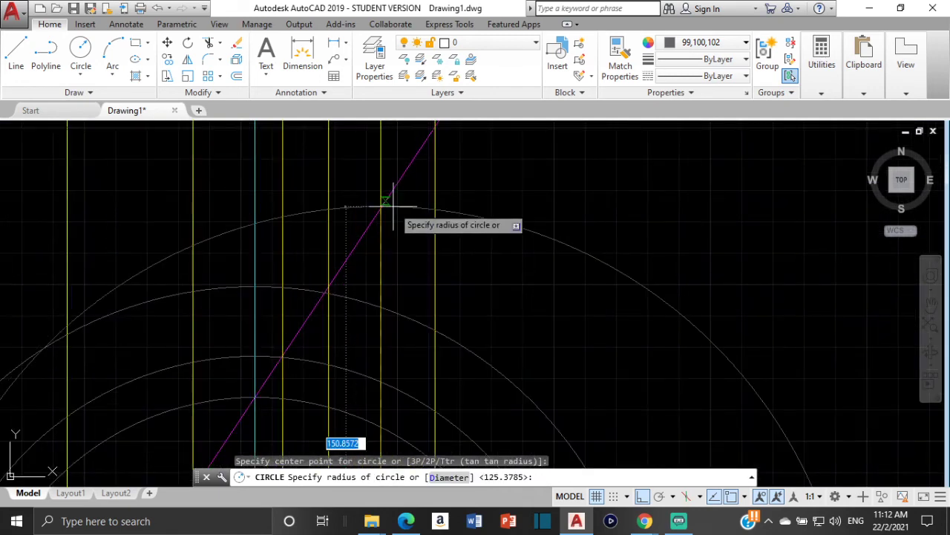
pyautogui.click(380, 209)
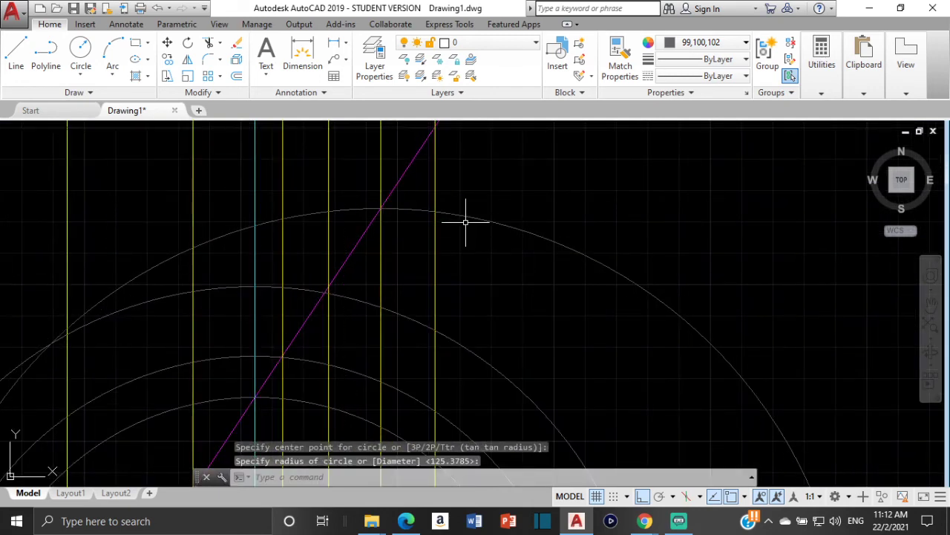
# Move the circle centred on the third ordinate beyond F along the centre line so its centre lies at F
pyautogui.click(477, 218)
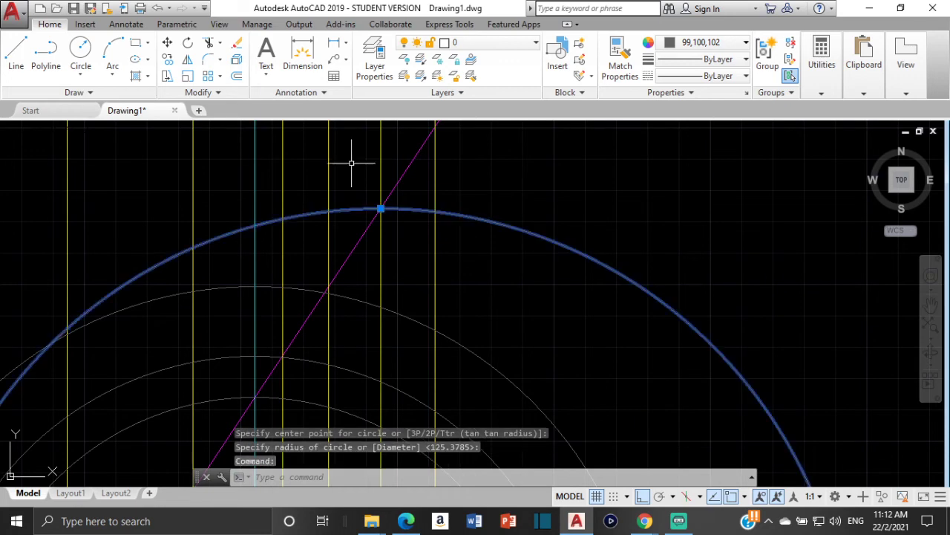
pyautogui.click(167, 42)
pyautogui.scroll(-4, 532, 312)
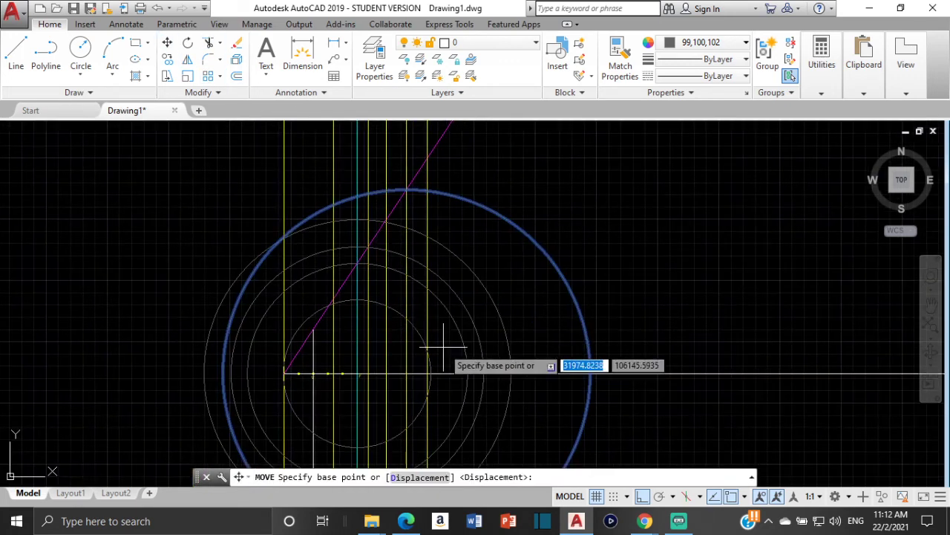
pyautogui.click(407, 373)
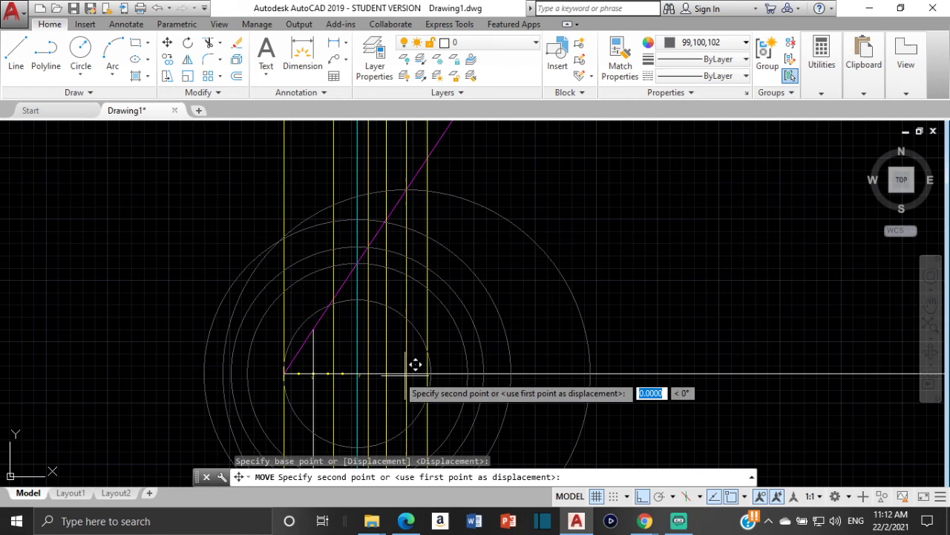
pyautogui.click(358, 372)
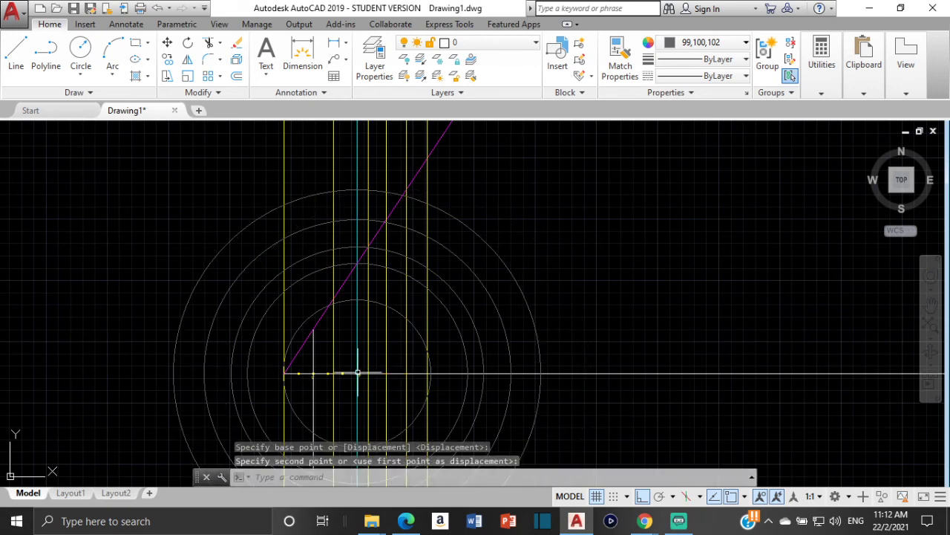
# Draw a circle centred where the fourth ordinate beyond F meets the centre line, with its radius reaching the magenta line on that ordinate
pyautogui.click(81, 49)
pyautogui.scroll(3, 413, 349)
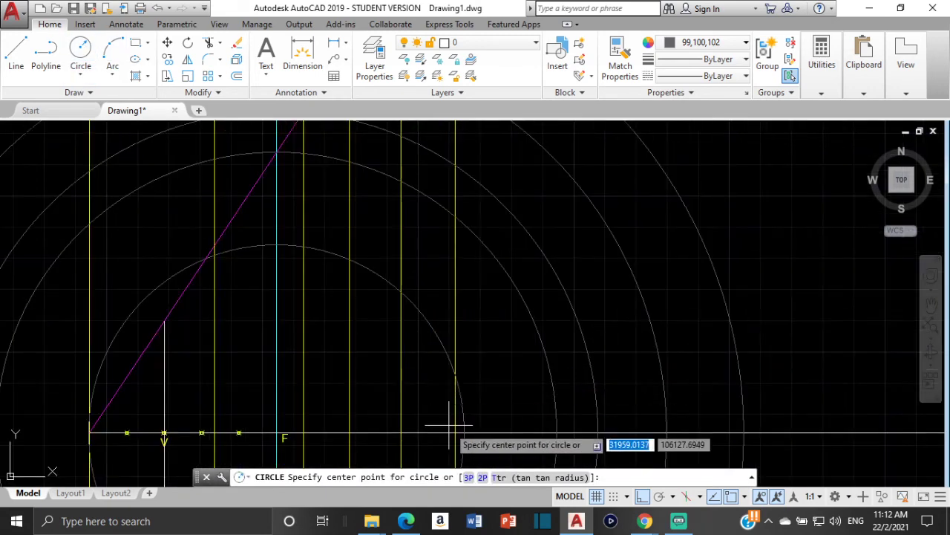
pyautogui.click(456, 434)
pyautogui.moveTo(441, 240)
pyautogui.mouseDown(button='middle')
pyautogui.moveTo(424, 250)
pyautogui.moveTo(421, 432)
pyautogui.mouseUp(button='middle')
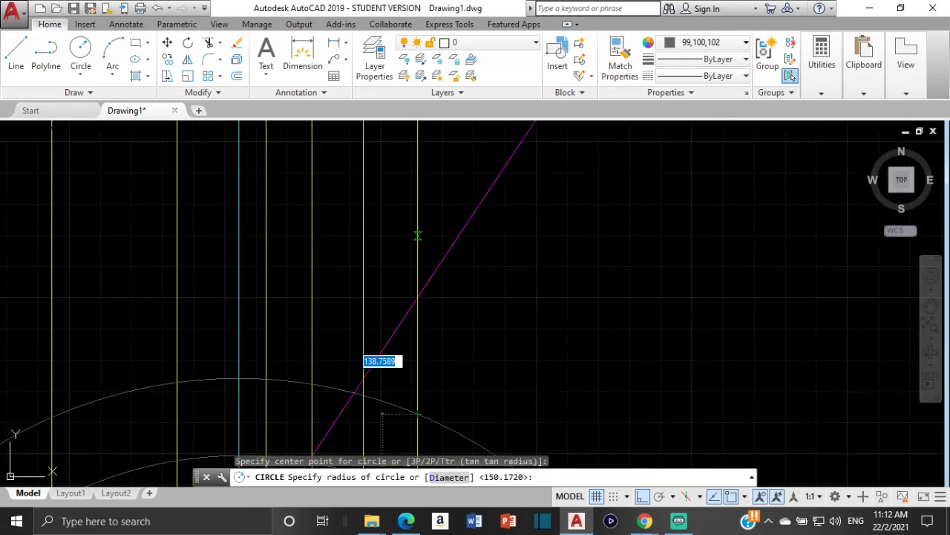
pyautogui.click(417, 298)
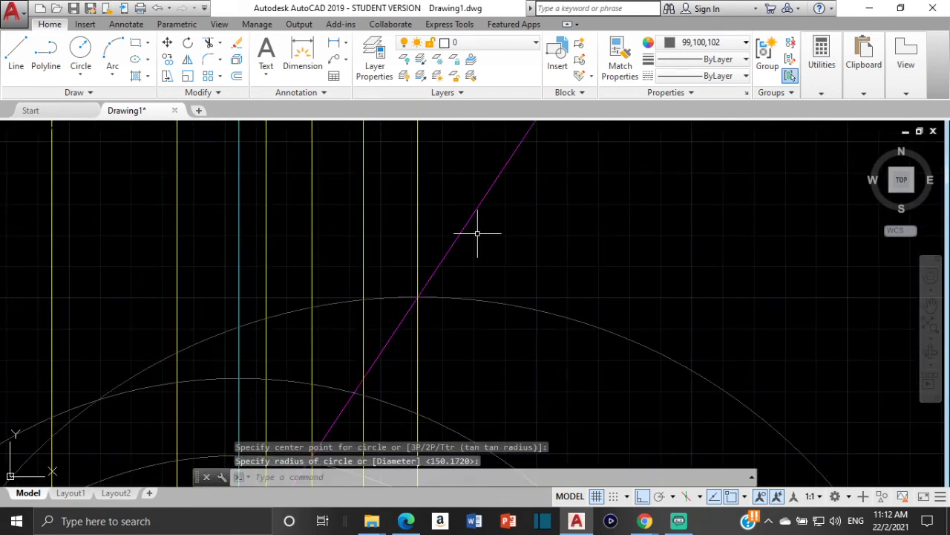
# Move the circle centred on the fourth ordinate beyond F along the centre line so its centre lies at F
pyautogui.click(542, 306)
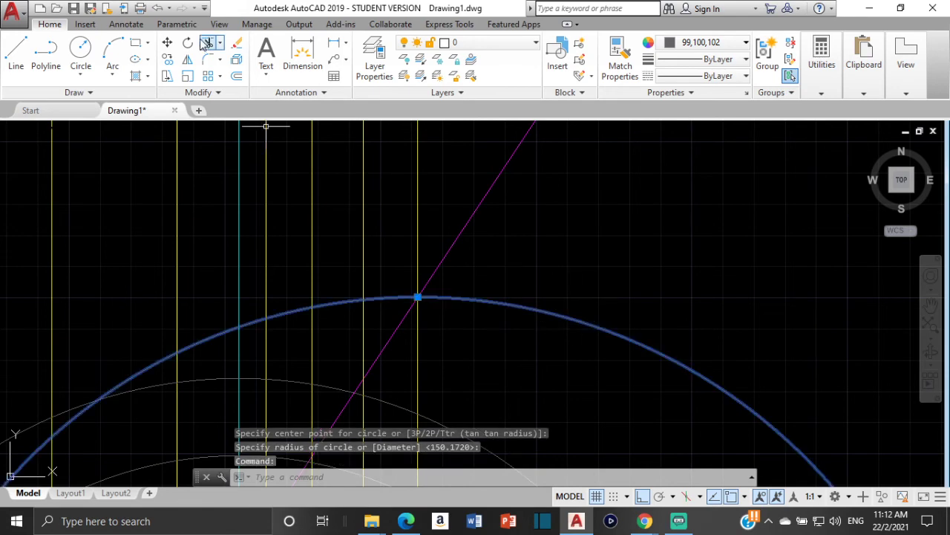
pyautogui.click(167, 43)
pyautogui.scroll(-5, 445, 282)
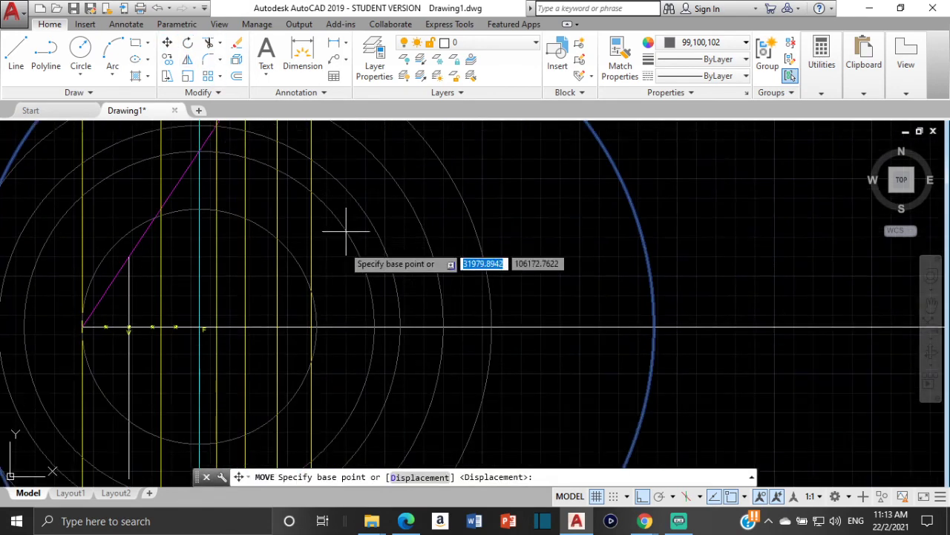
pyautogui.click(311, 324)
pyautogui.scroll(3, 202, 311)
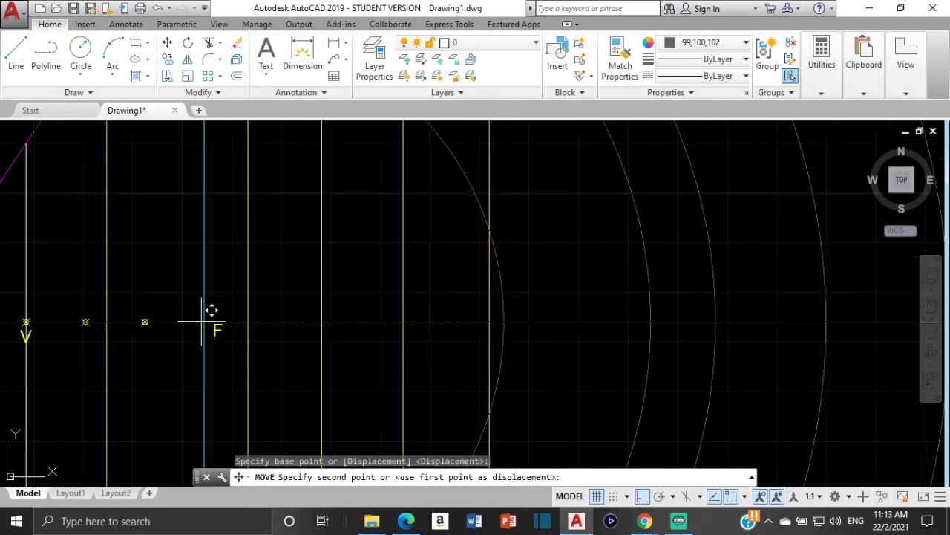
pyautogui.click(214, 311)
pyautogui.scroll(-5, 483, 267)
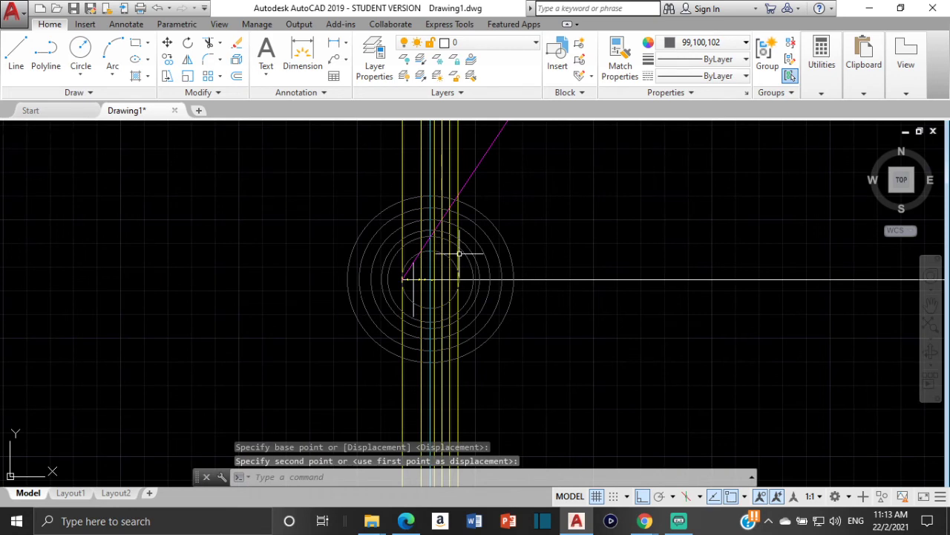
# Set the current colour for new objects to Green
pyautogui.press('Escape')
pyautogui.click(704, 42)
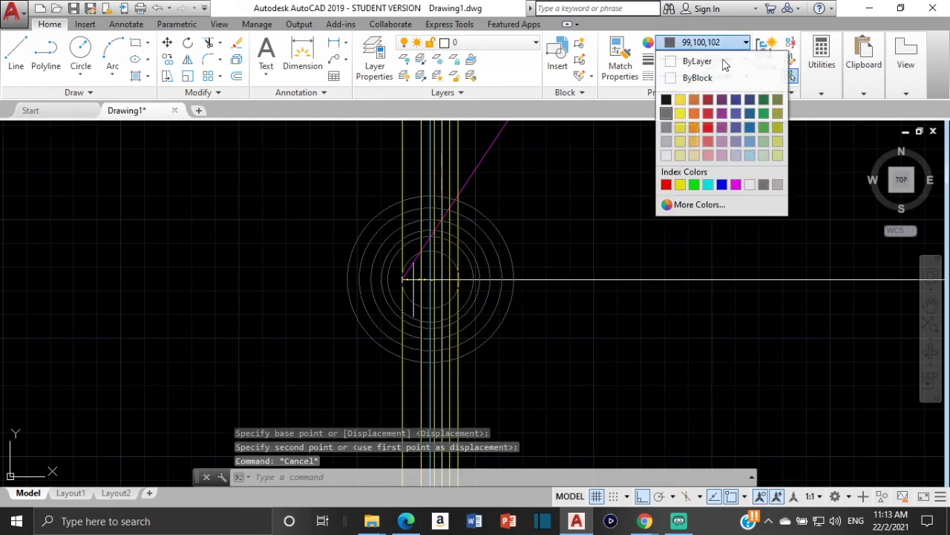
pyautogui.click(694, 185)
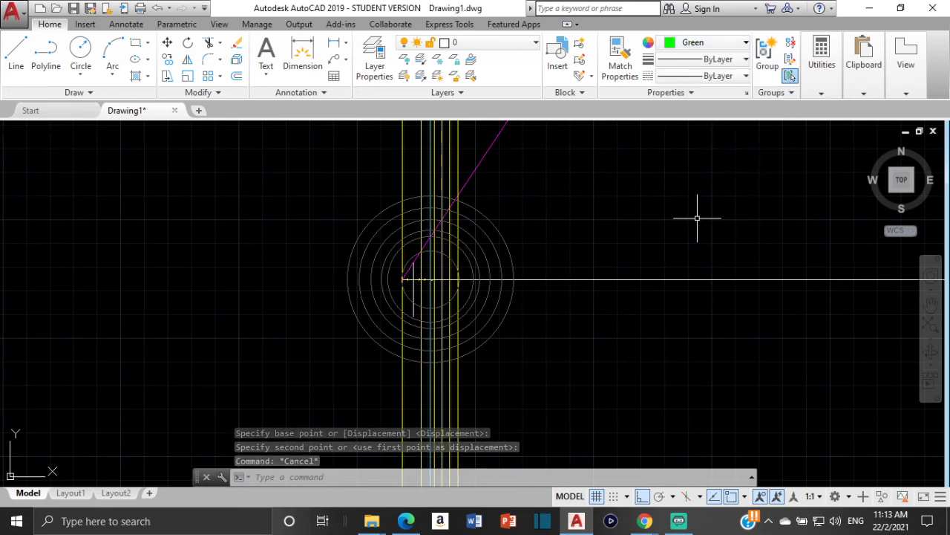
# Start a spline above the centre line through the matching circle intersections on the fourth, third and second ordinates beyond F, beginning at the outermost circle
pyautogui.write('SPL')
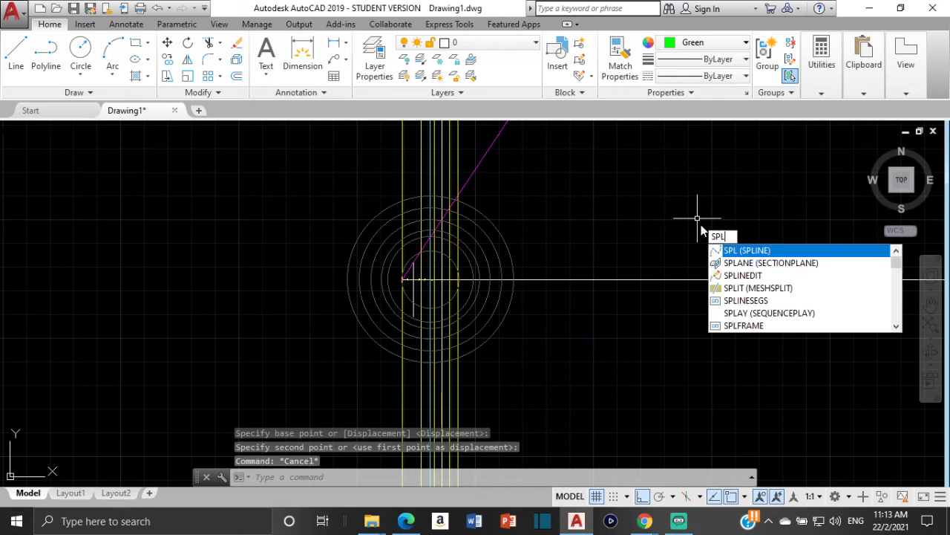
pyautogui.press('Return')
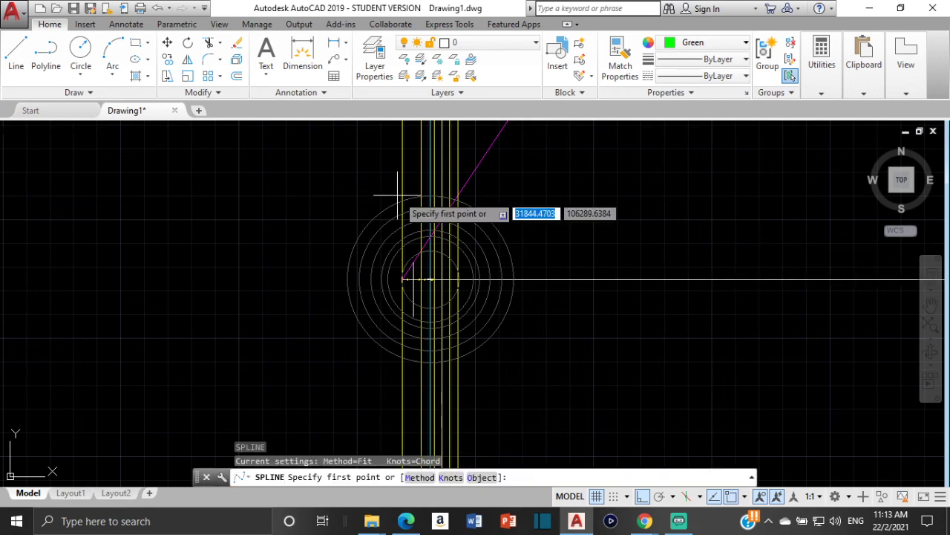
pyautogui.scroll(4, 460, 194)
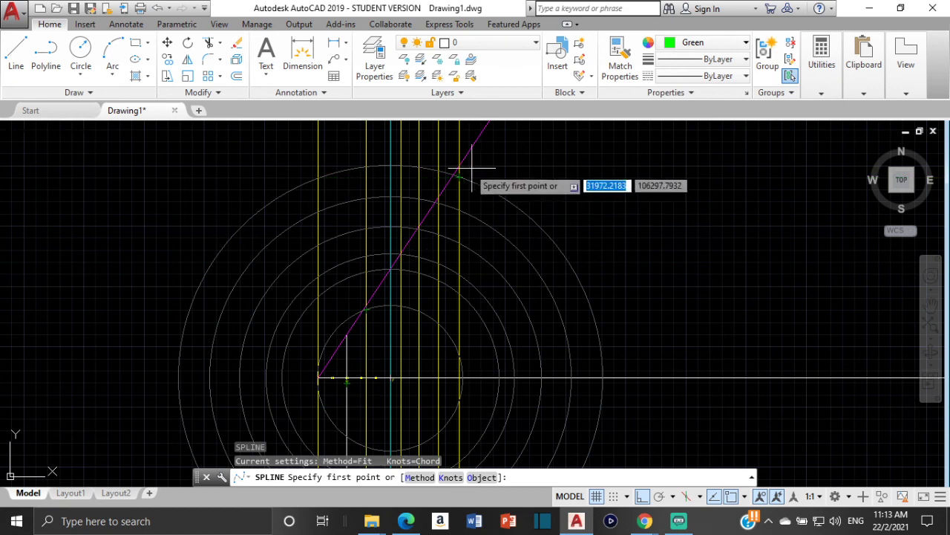
pyautogui.scroll(4, 475, 186)
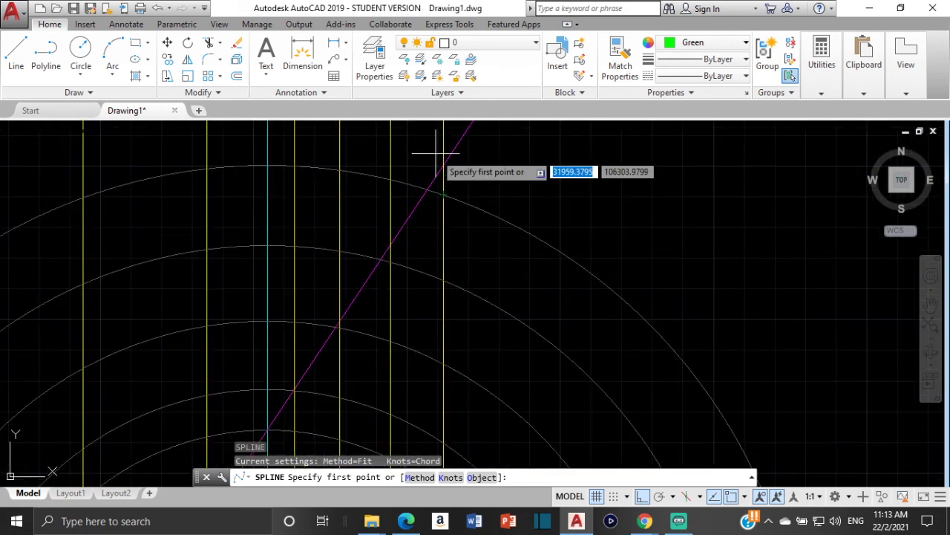
pyautogui.click(443, 194)
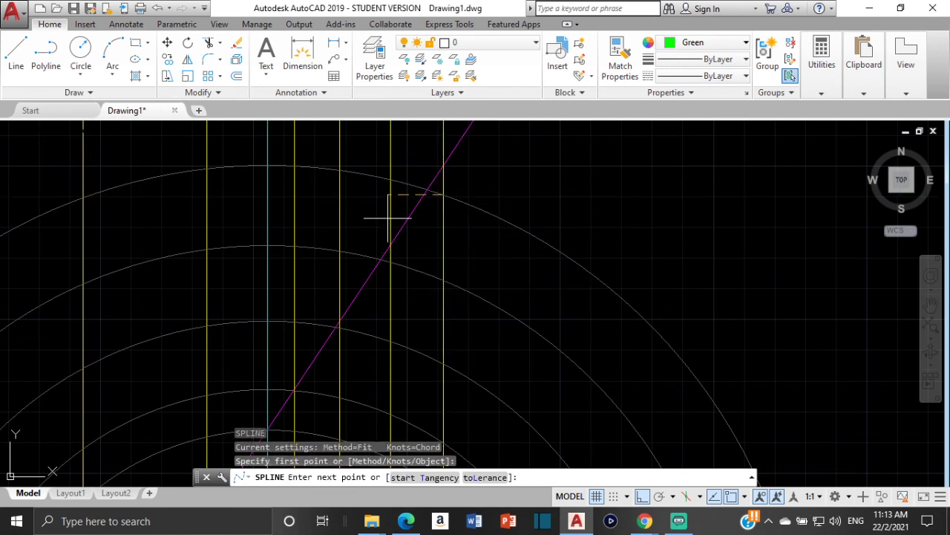
pyautogui.click(390, 261)
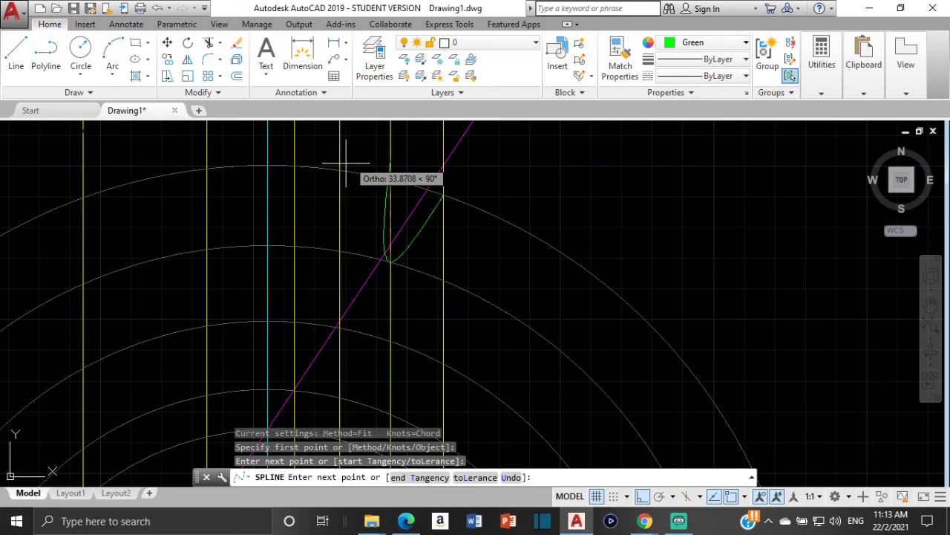
pyautogui.scroll(2, 341, 323)
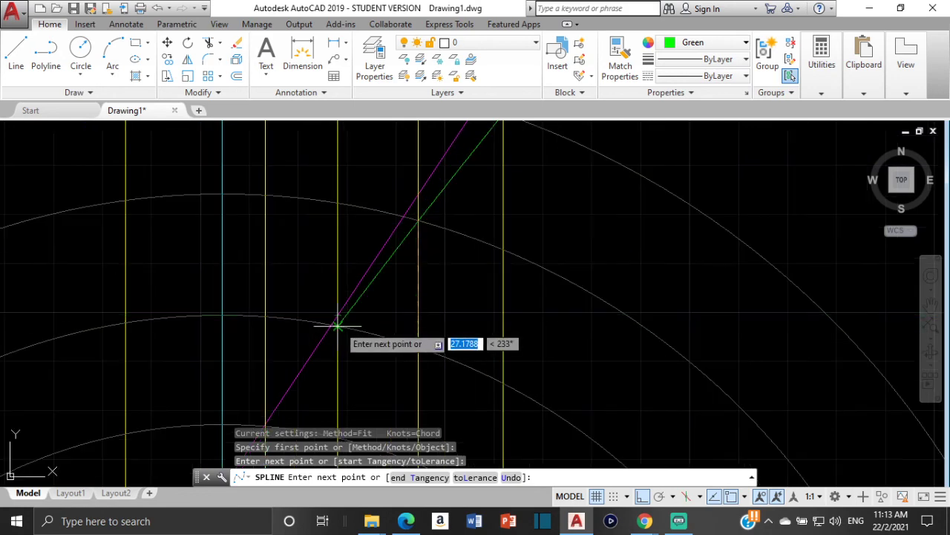
pyautogui.click(339, 316)
pyautogui.scroll(-2, 342, 297)
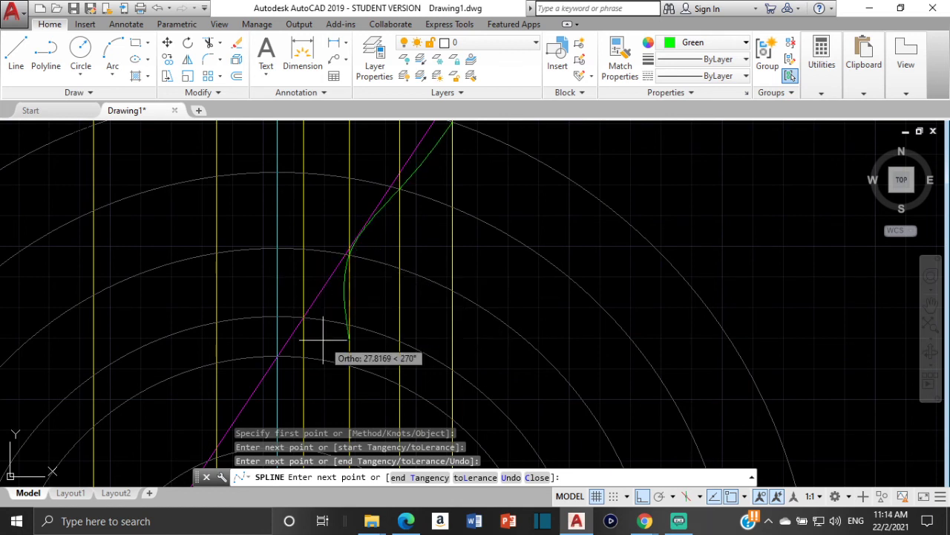
# Continue the spline above the centre line through the matching circle intersections on the first ordinate beyond F and on the ordinate through F
pyautogui.scroll(5, 265, 261)
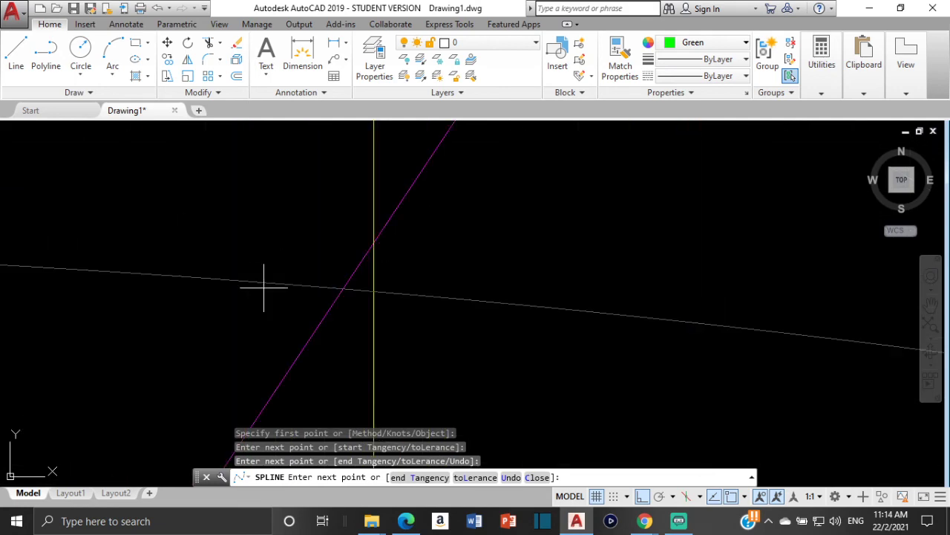
pyautogui.click(375, 290)
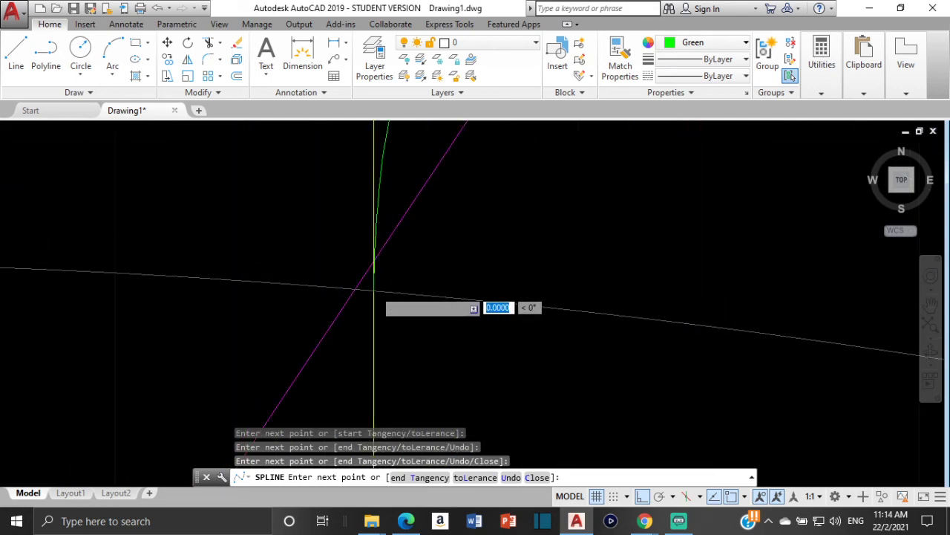
pyautogui.scroll(-5, 374, 290)
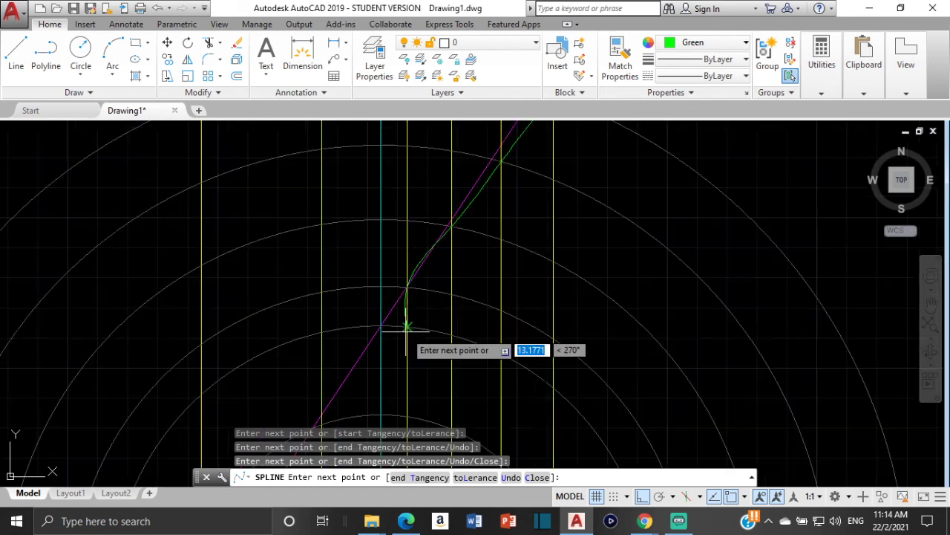
pyautogui.scroll(5, 388, 320)
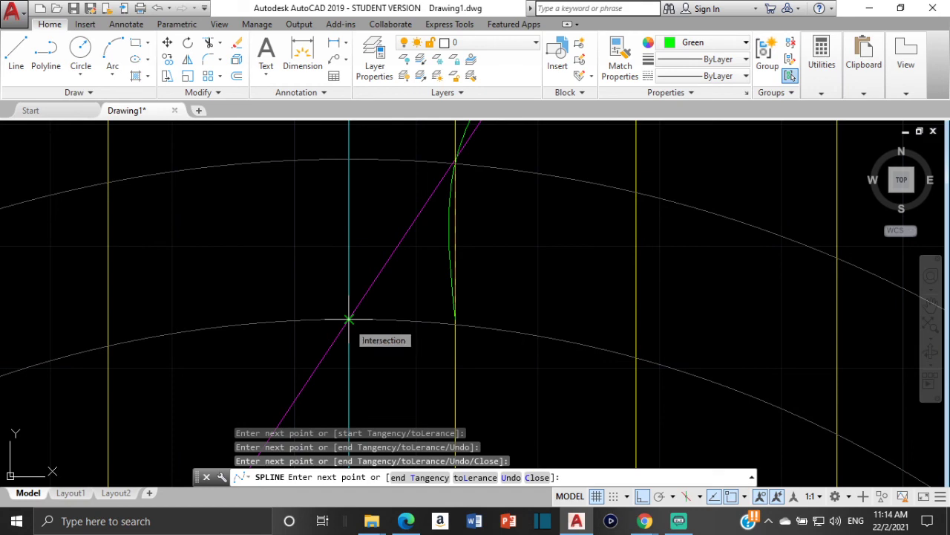
pyautogui.click(348, 319)
pyautogui.scroll(-4, 329, 339)
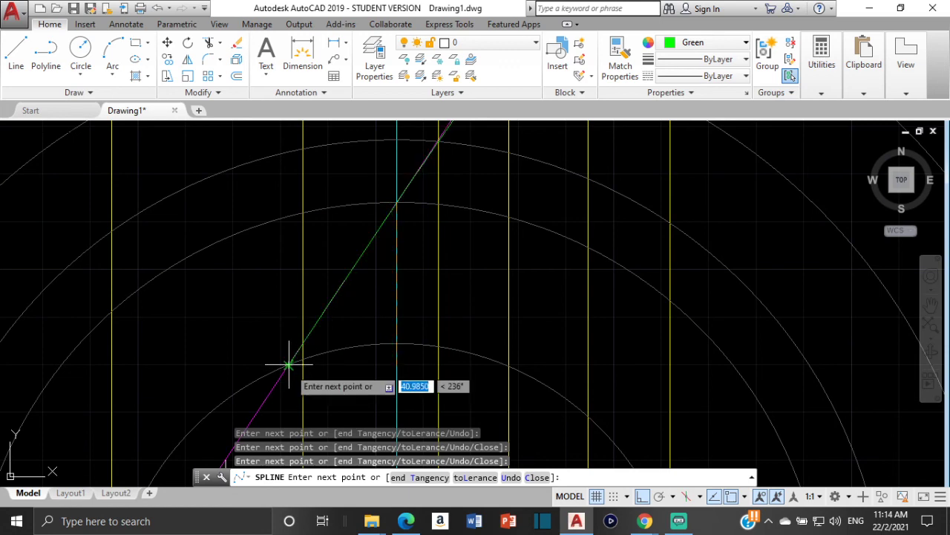
# Extend the spline through the innermost circle's upper intersection with the ordinate between V and F, and on to vertex V on the centre line
pyautogui.scroll(3, 287, 365)
pyautogui.click(307, 349)
pyautogui.scroll(-3, 306, 349)
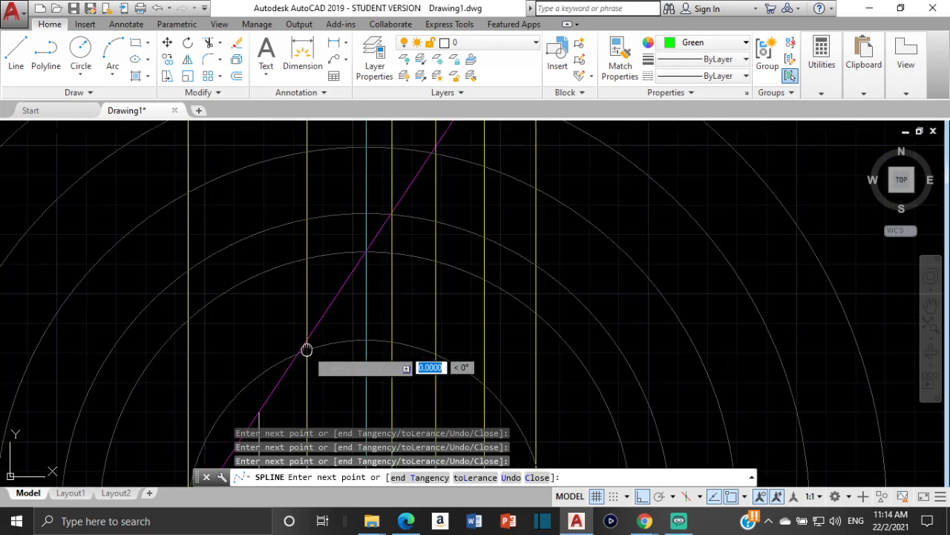
pyautogui.moveTo(307, 347); pyautogui.dragTo(294, 222, button='middle')
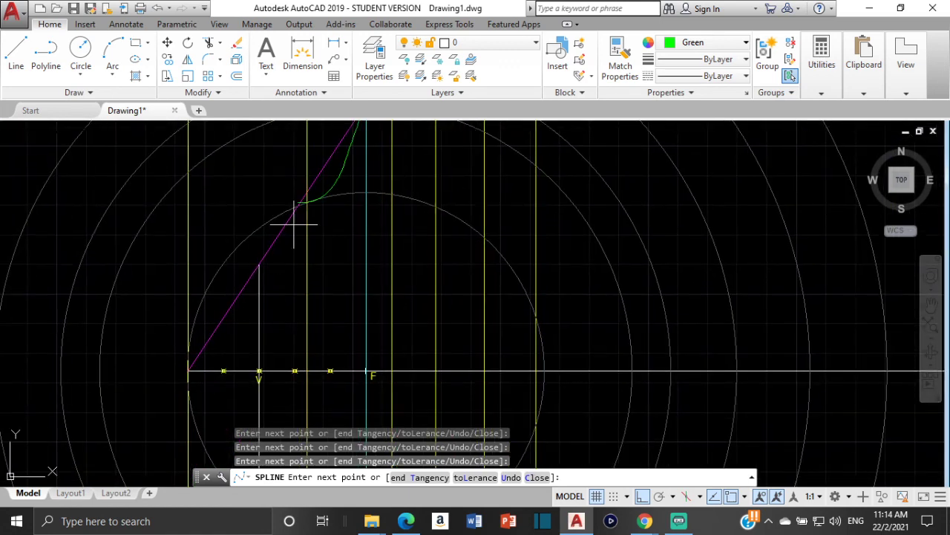
pyautogui.scroll(2, 256, 372)
pyautogui.click(256, 370)
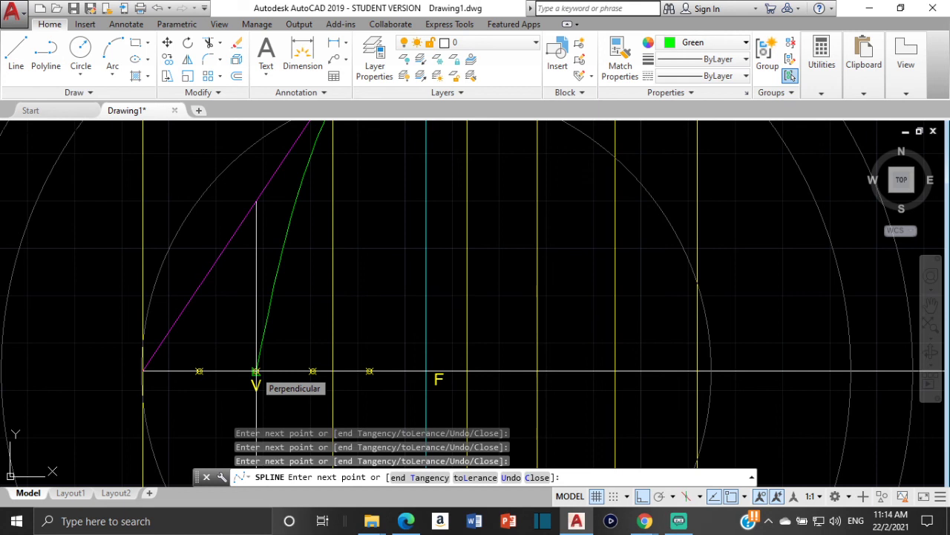
# Carry the spline below the centre line through the matching circle intersections on the ordinate between V and F and on the ordinate through F
pyautogui.scroll(-4, 228, 383)
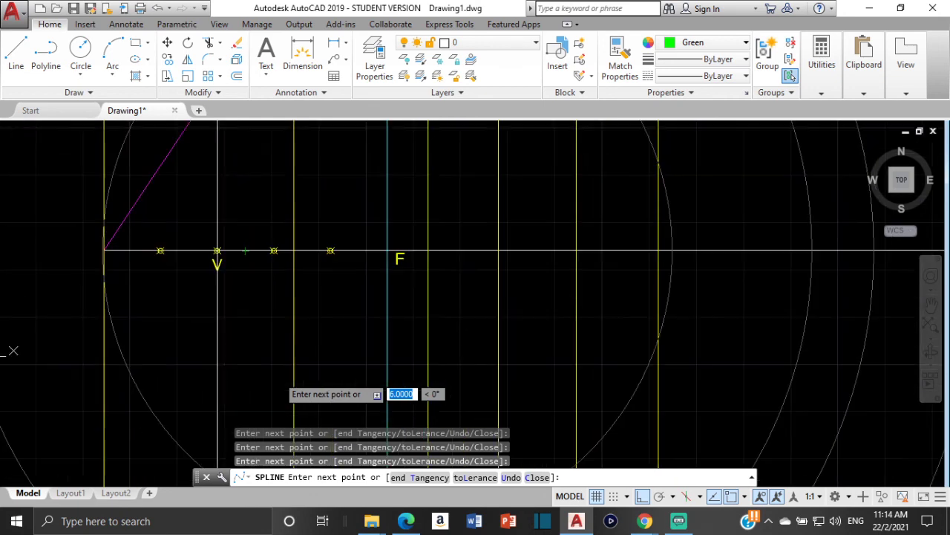
pyautogui.moveTo(227, 382); pyautogui.dragTo(189, 329, button='middle')
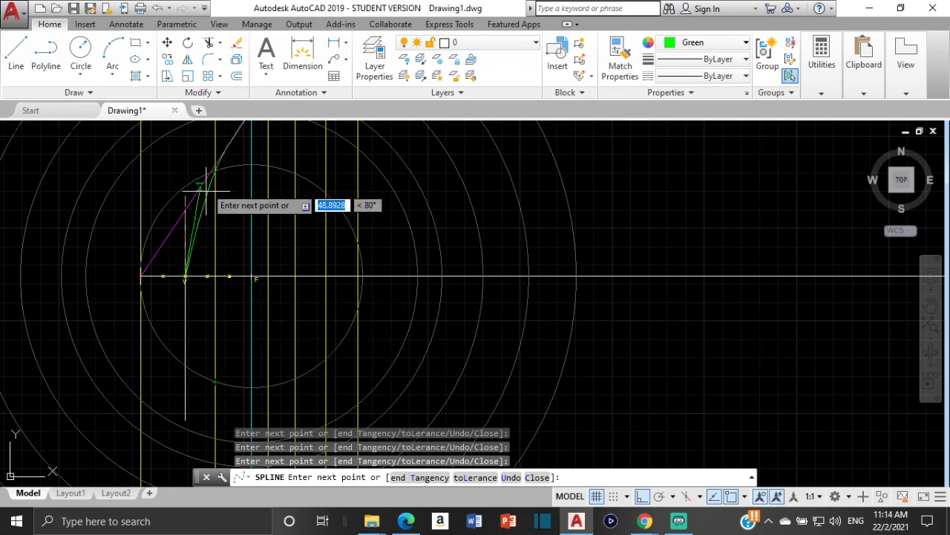
pyautogui.scroll(2, 206, 411)
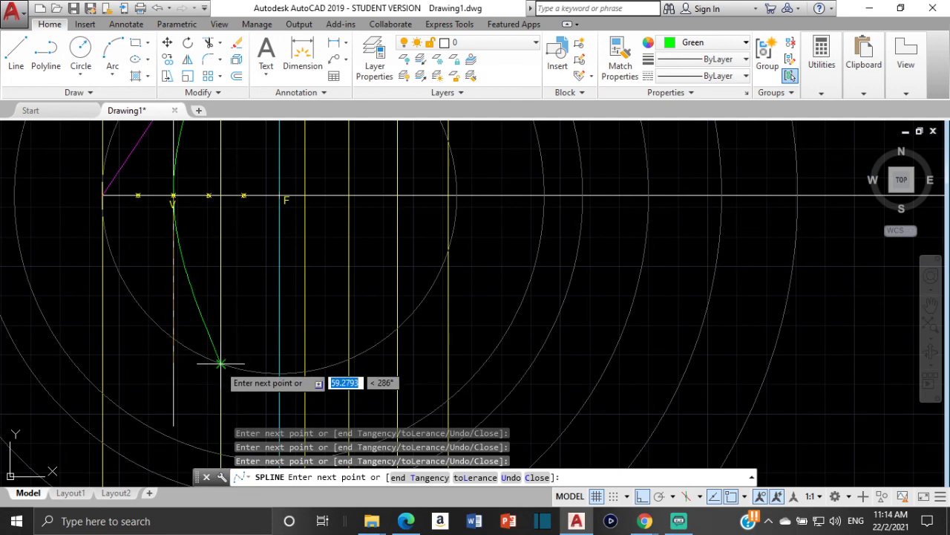
pyautogui.scroll(1, 190, 285)
pyautogui.scroll(-1, 161, 252)
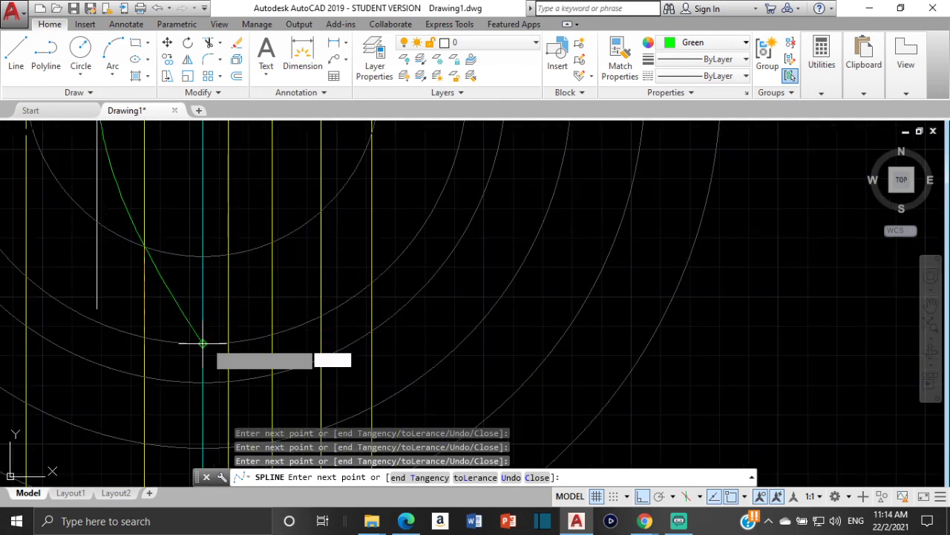
pyautogui.click(203, 343)
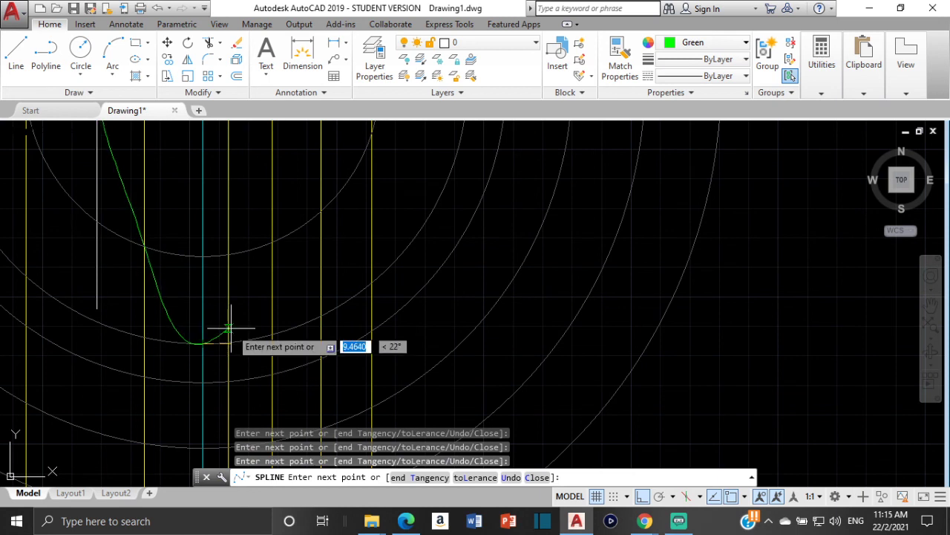
# Finish the spline below the centre line through the matching circle intersections on the first, second, third and fourth ordinates beyond F, ending at the outermost circle
pyautogui.click(227, 381)
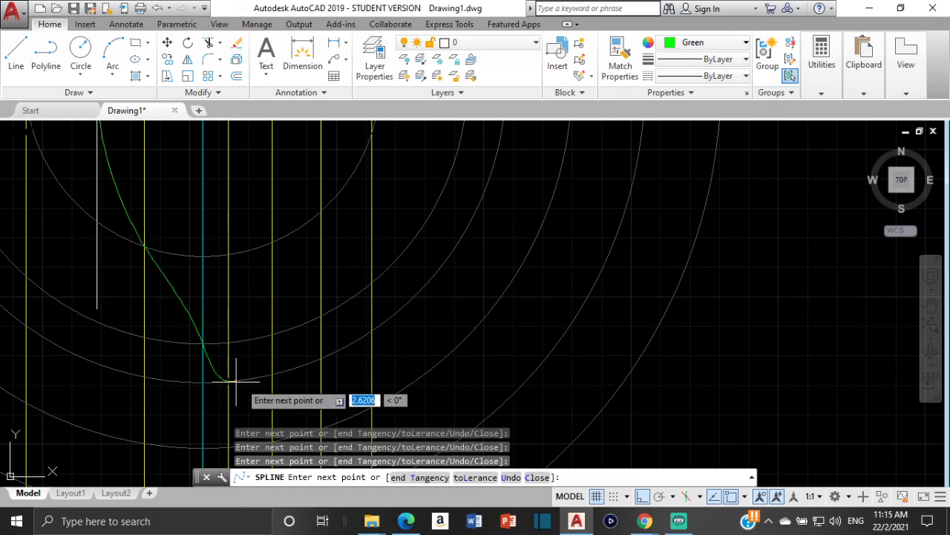
pyautogui.moveTo(263, 380); pyautogui.dragTo(208, 302, button='middle')
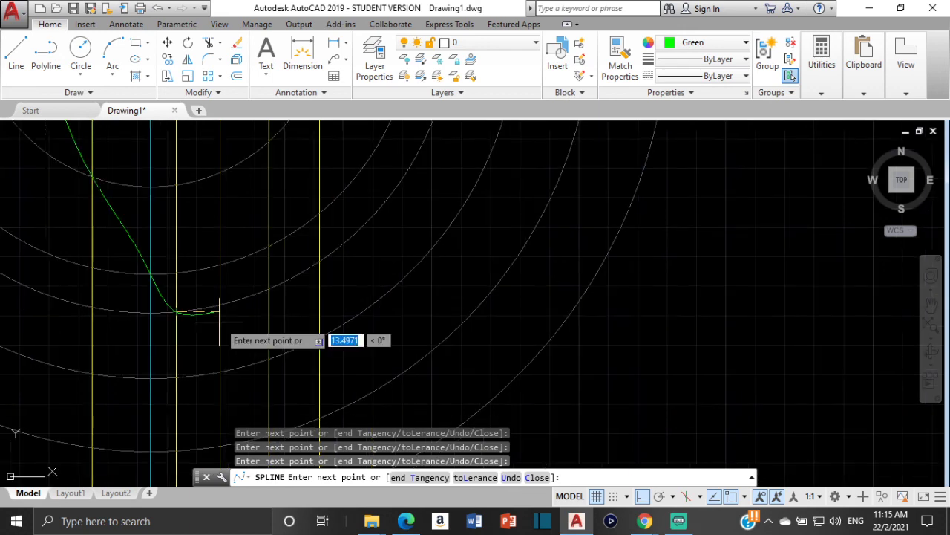
pyautogui.click(216, 371)
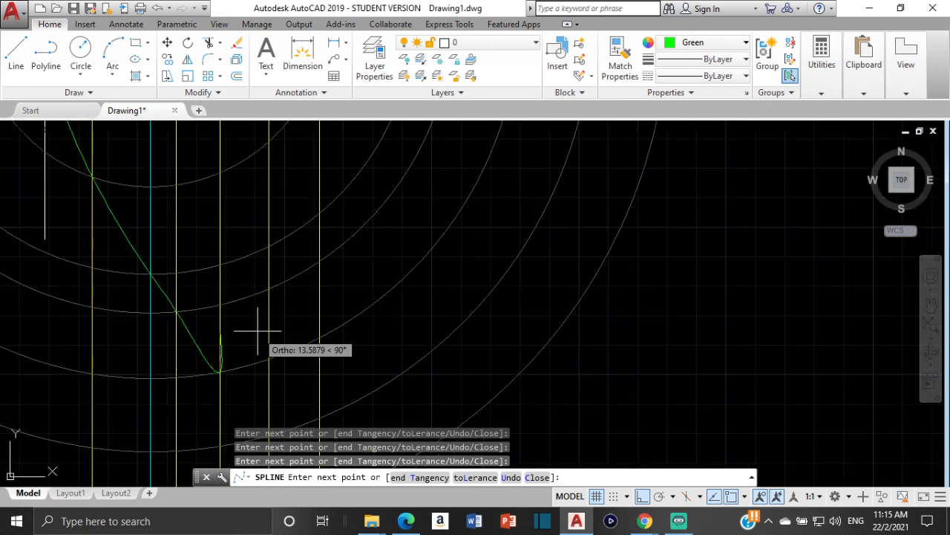
pyautogui.moveTo(257, 369); pyautogui.dragTo(234, 291, button='middle')
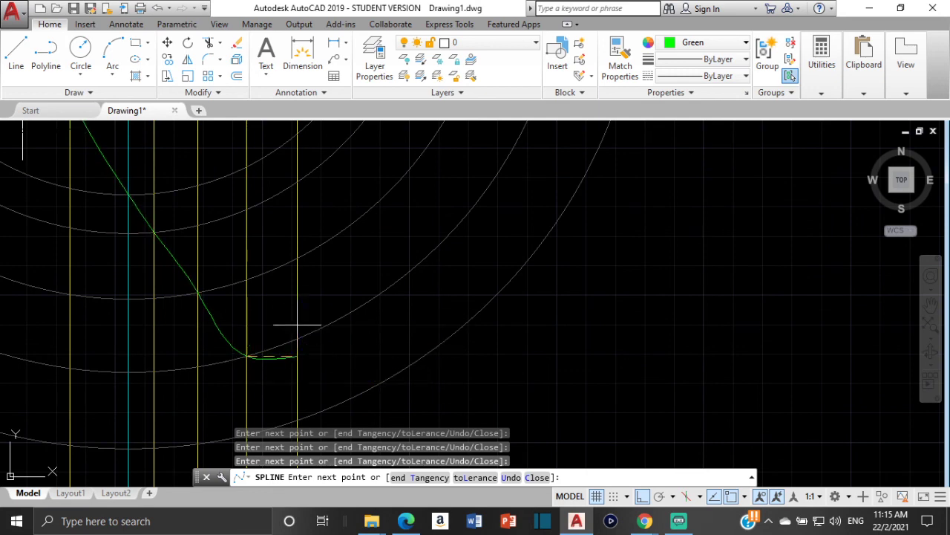
pyautogui.moveTo(284, 370); pyautogui.dragTo(231, 301, button='middle')
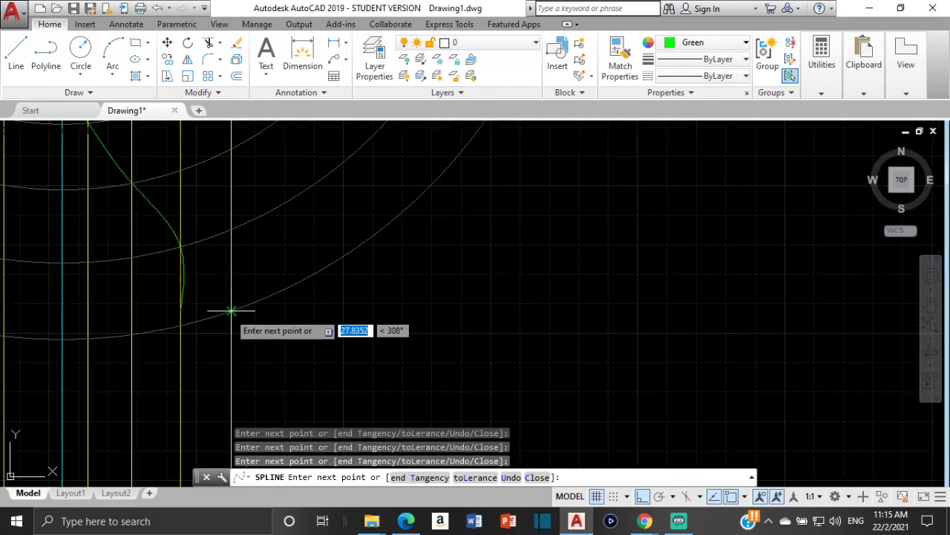
pyautogui.click(231, 311)
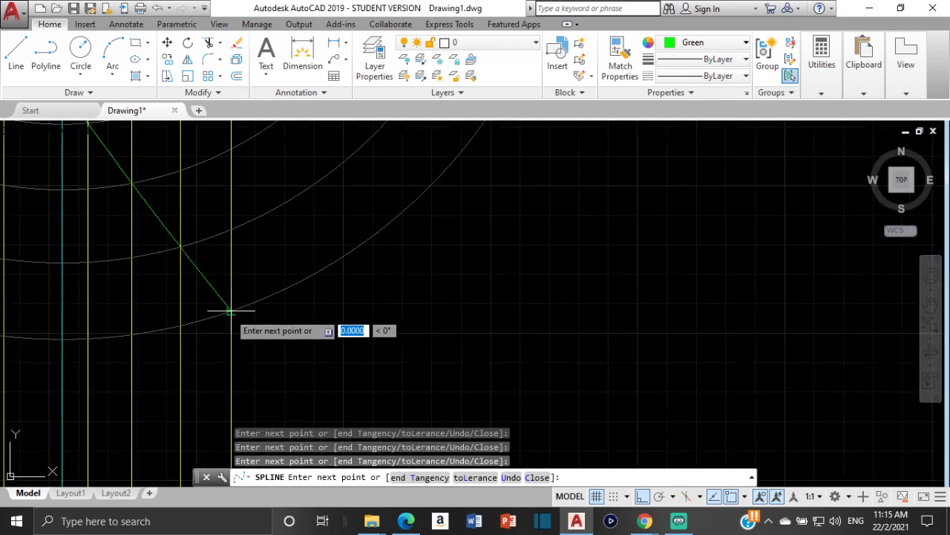
pyautogui.click(428, 282)
pyautogui.press('Return')
# Examine the completed green hyperbola against the ordinates, circles and magenta eccentricity line on both sides of the centre line
pyautogui.scroll(-4, 424, 282)
pyautogui.moveTo(377, 233)
pyautogui.mouseDown(button='middle')
pyautogui.moveTo(364, 376)
pyautogui.moveTo(365, 311)
pyautogui.moveTo(294, 230)
pyautogui.mouseUp(button='middle')
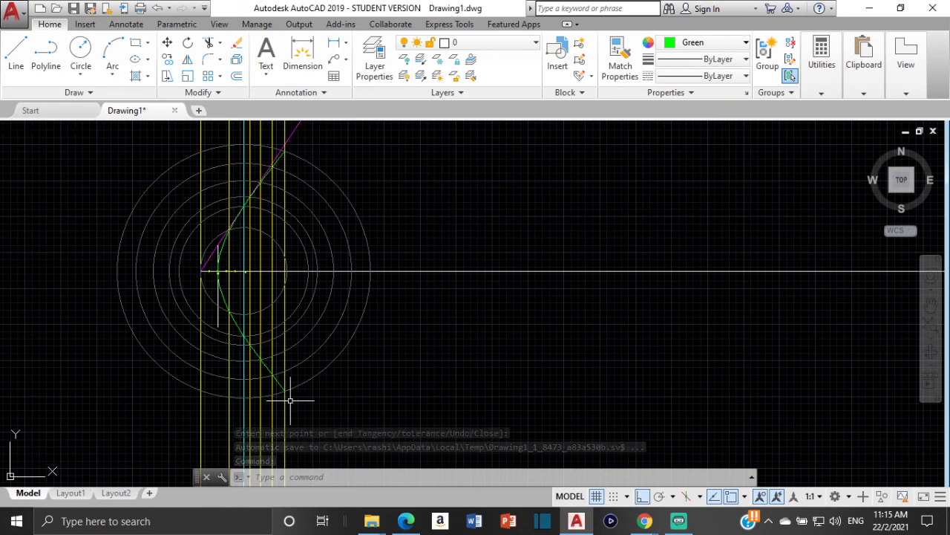
pyautogui.scroll(2, 233, 193)
pyautogui.scroll(3, 286, 172)
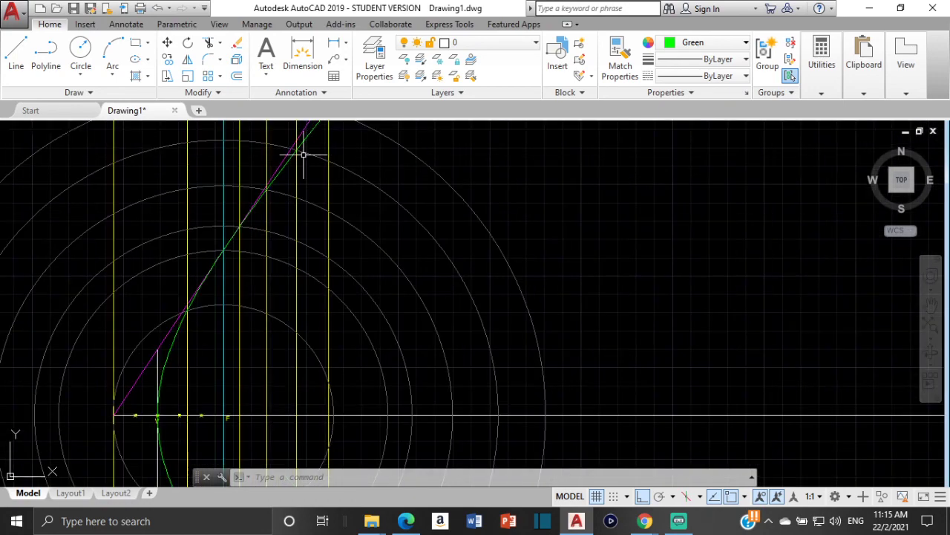
pyautogui.scroll(-3, 196, 390)
pyautogui.scroll(-3, 193, 399)
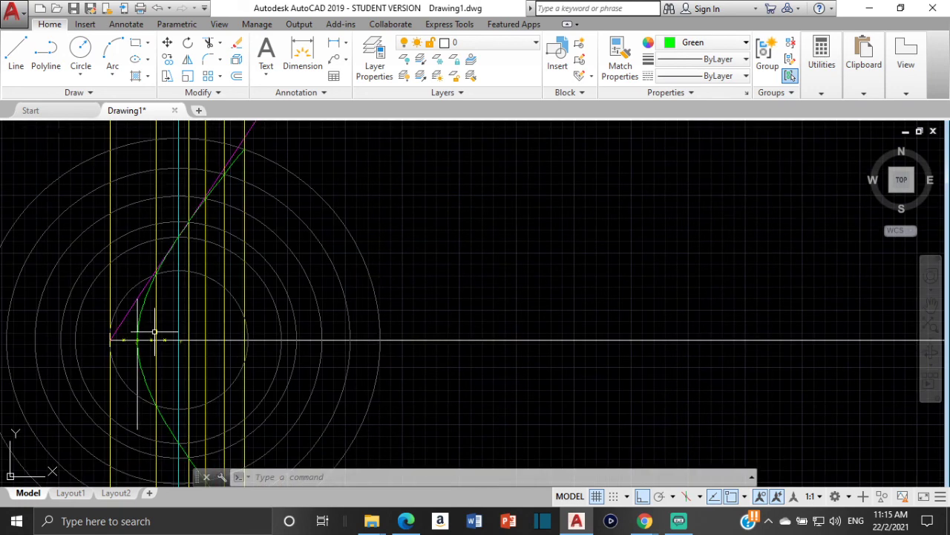
pyautogui.scroll(-1, 153, 333)
pyautogui.scroll(1, 201, 386)
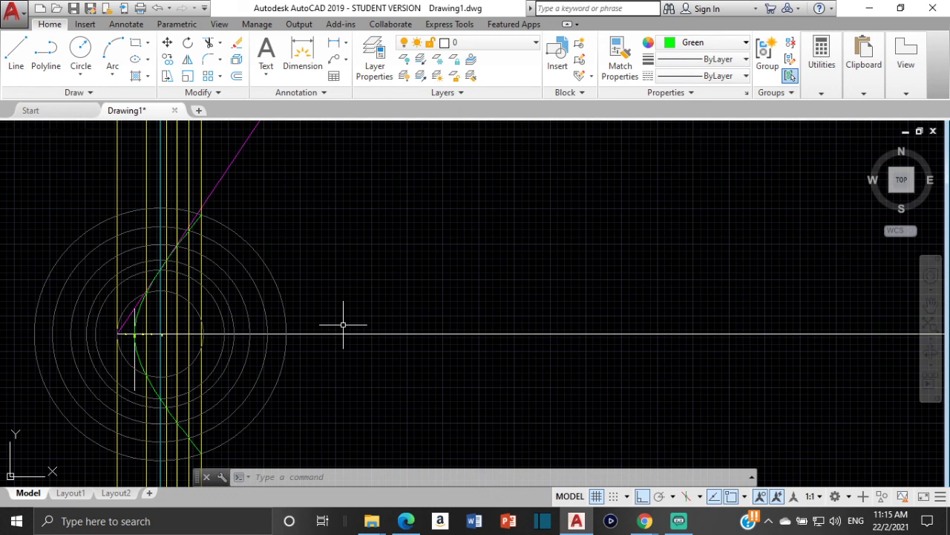
pyautogui.scroll(2, 94, 265)
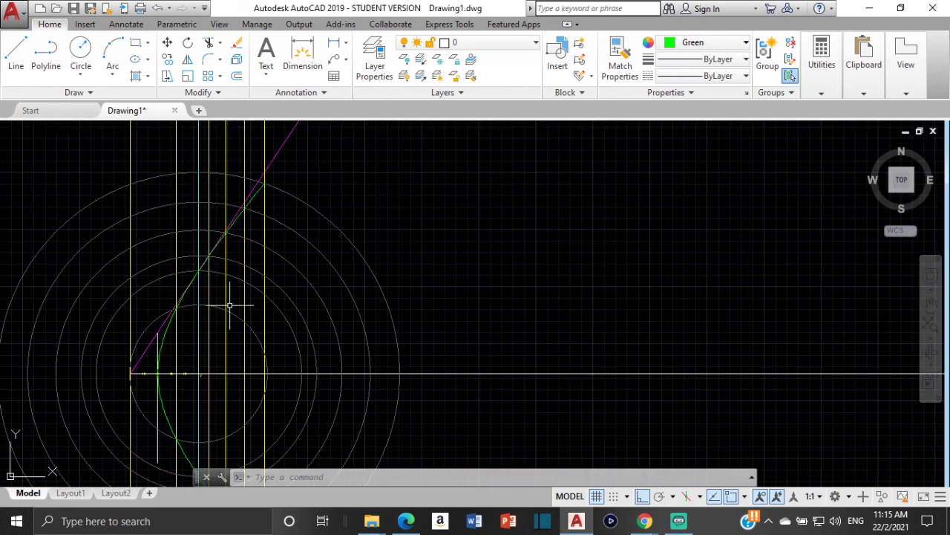